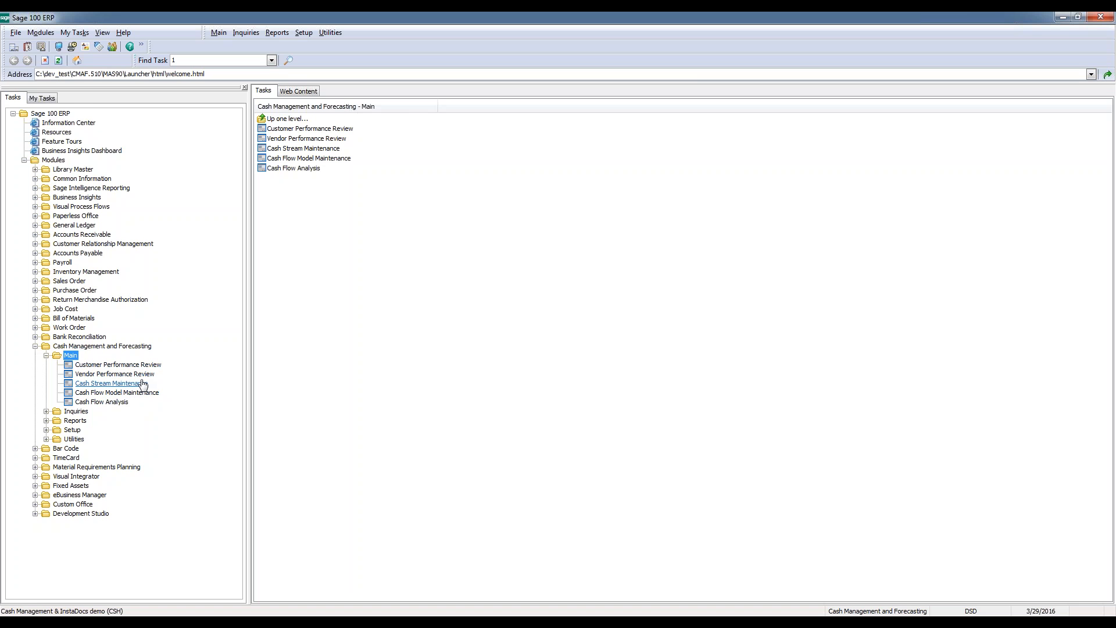
# Expand the Inquiries, Reports and Setup folders under Cash Management and Forecasting to review their tasks, and return to the Main tasks
pyautogui.click(82, 413)
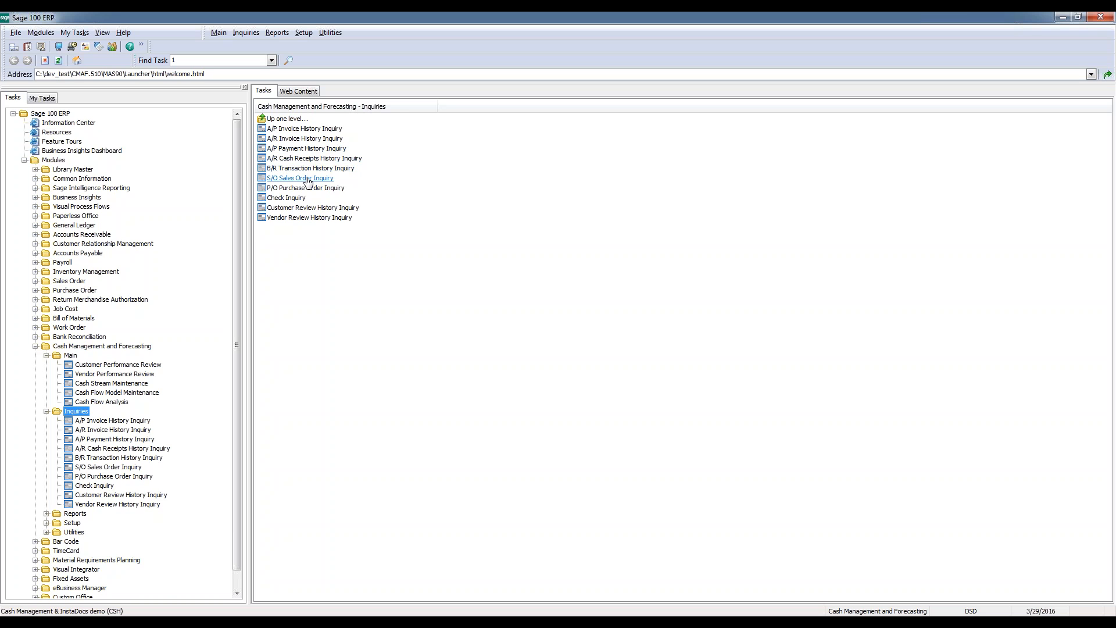
pyautogui.click(76, 514)
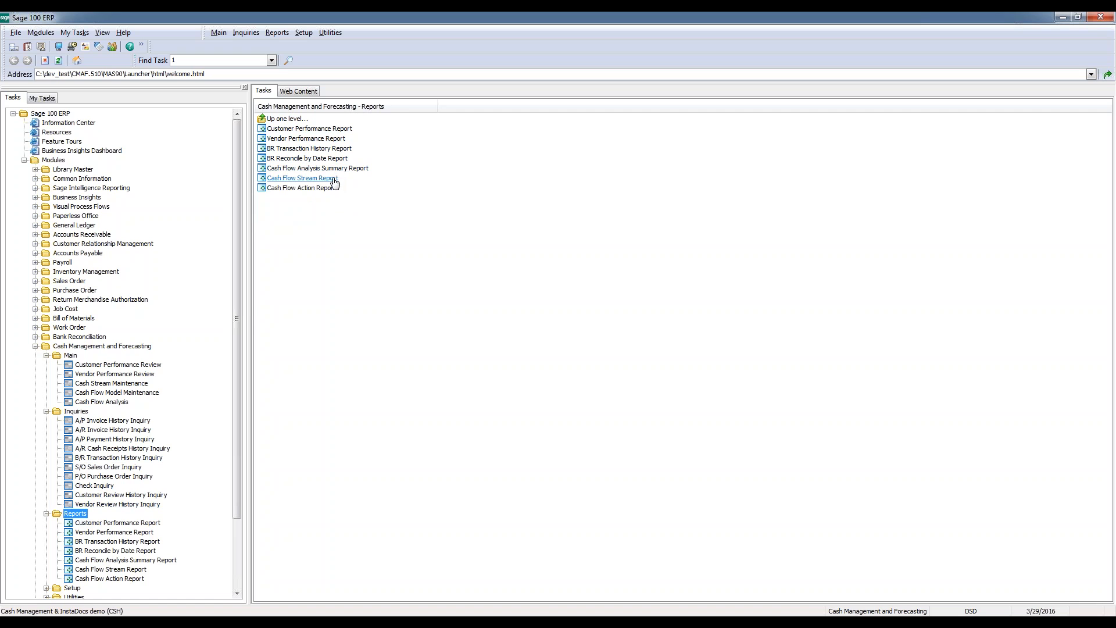
pyautogui.moveTo(238, 312); pyautogui.dragTo(239, 364)
pyautogui.click(73, 532)
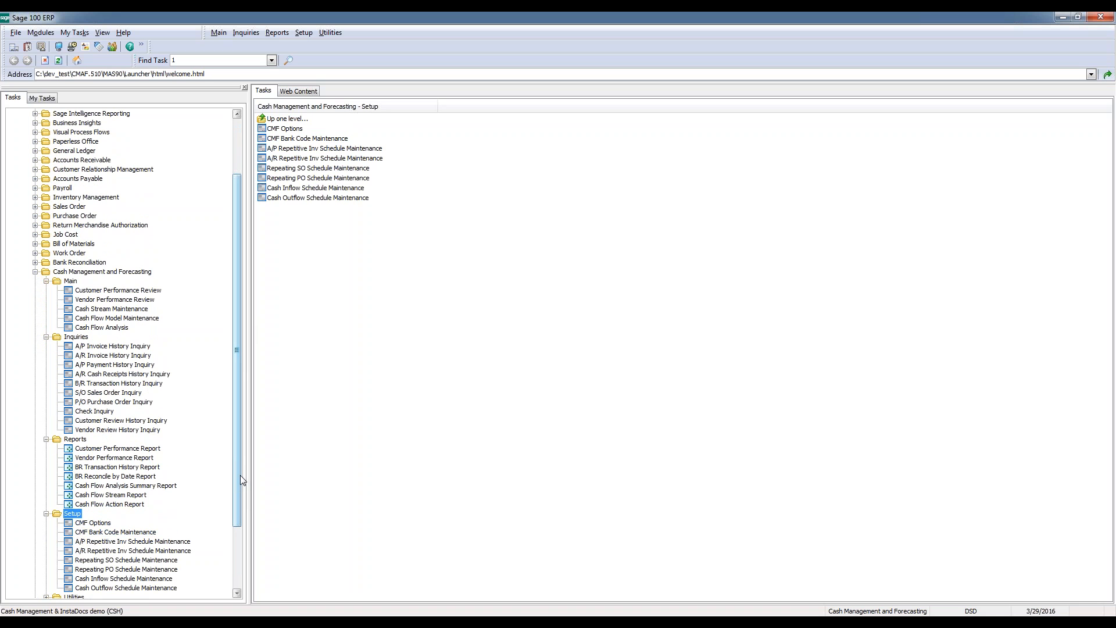
pyautogui.click(70, 282)
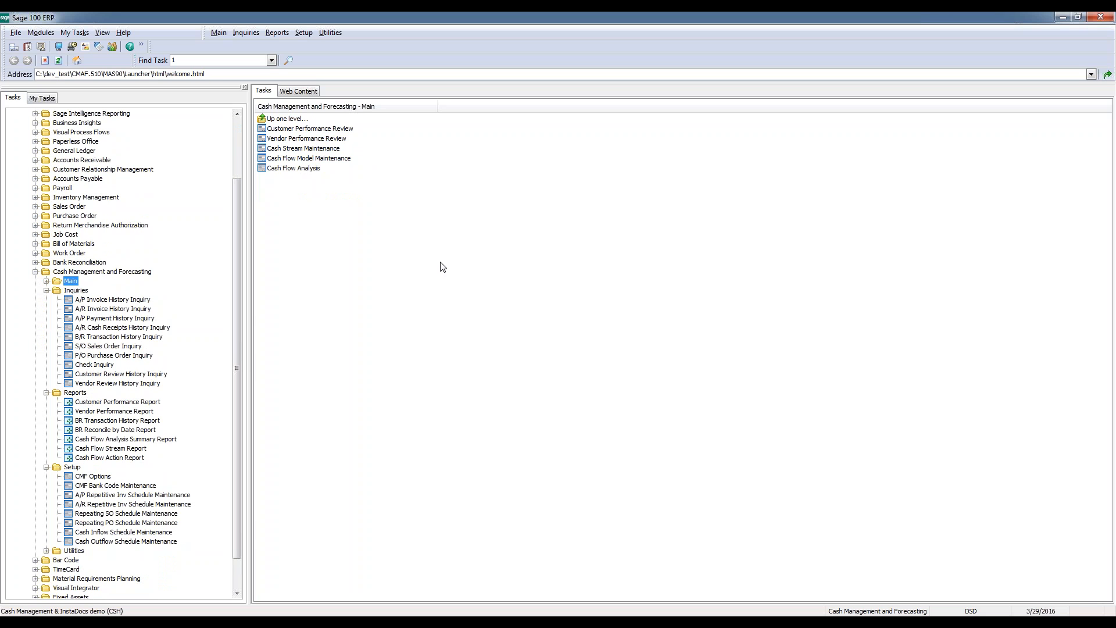
# Open Customer Performance Review and load the first customer's record
pyautogui.doubleClick(314, 129)
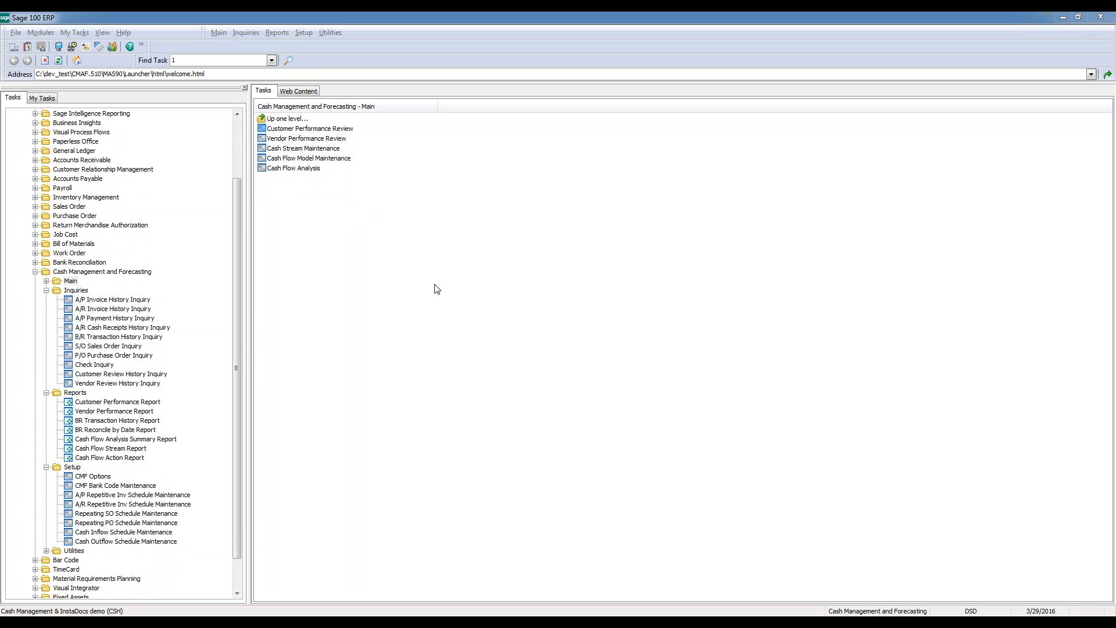
pyautogui.moveTo(536, 135); pyautogui.dragTo(509, 186)
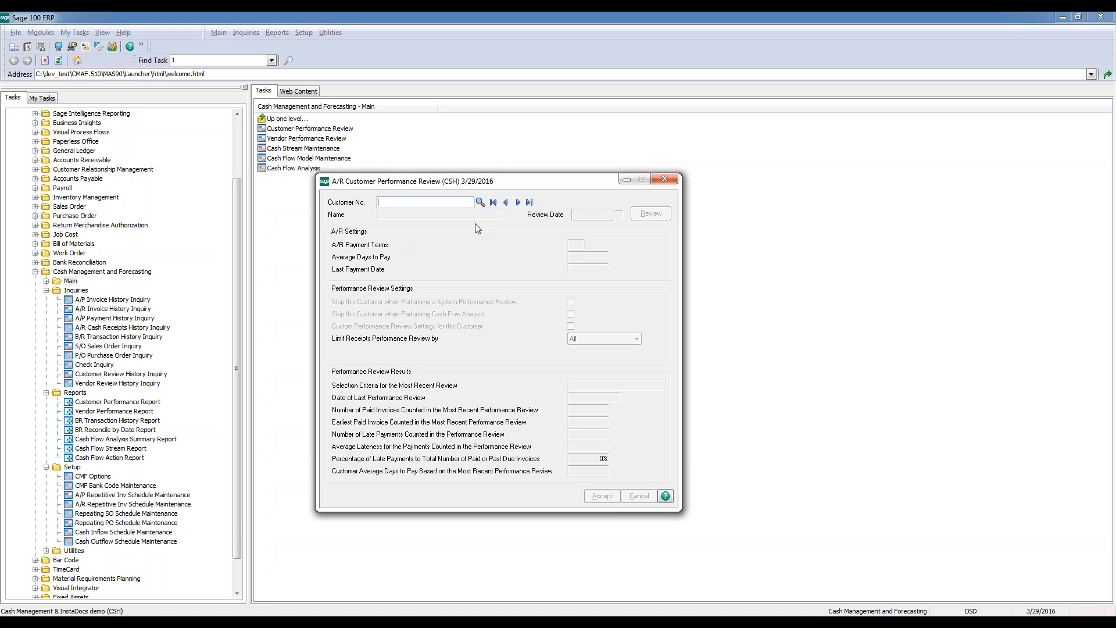
pyautogui.moveTo(513, 188); pyautogui.dragTo(552, 195)
pyautogui.click(533, 208)
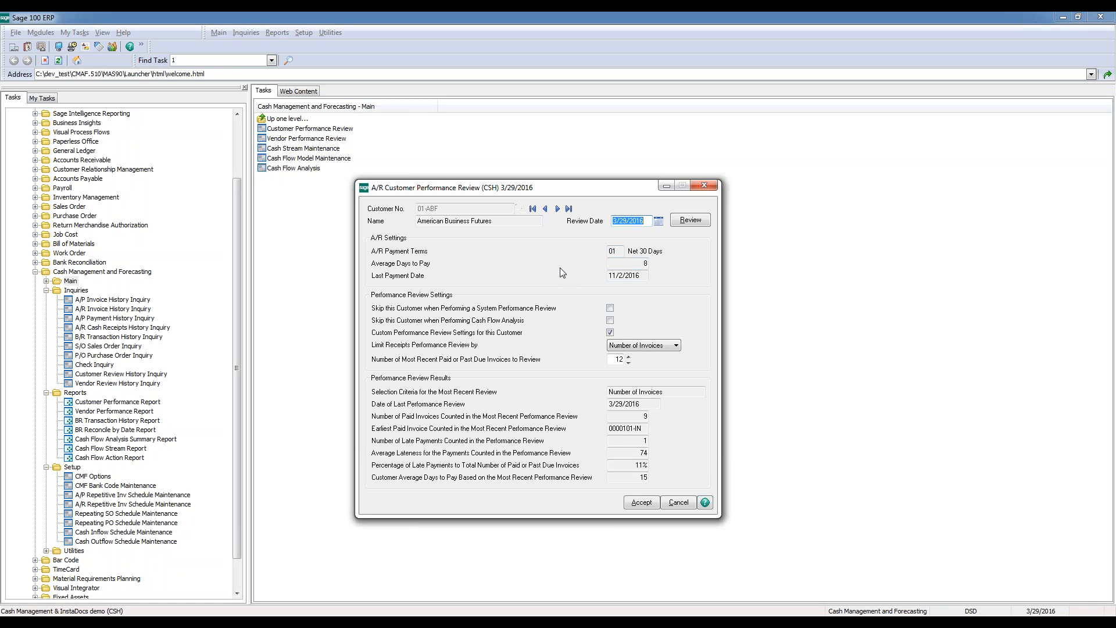
# Examine the customer's average days to pay, last payment date and the available options for limiting the receipts performance review
pyautogui.click(640, 263)
pyautogui.click(653, 271)
pyautogui.click(656, 347)
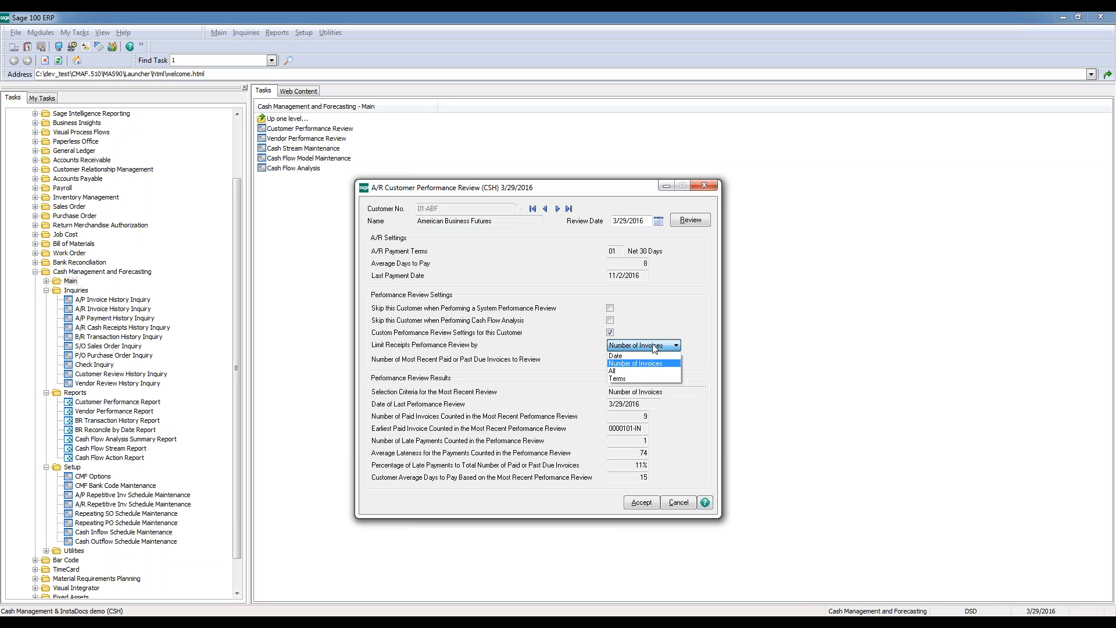
pyautogui.click(655, 347)
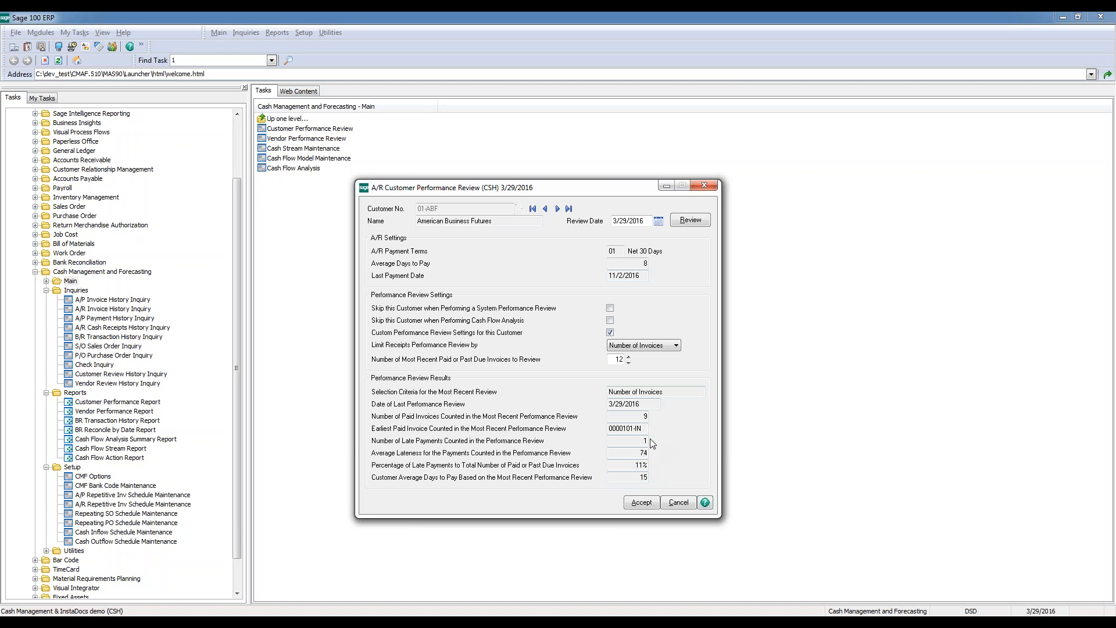
# Set the number of most recent paid or past due invoices to review to 5, run the customer's review and close it
pyautogui.click(616, 359)
pyautogui.write('5')
pyautogui.press('Tab')
pyautogui.click(696, 223)
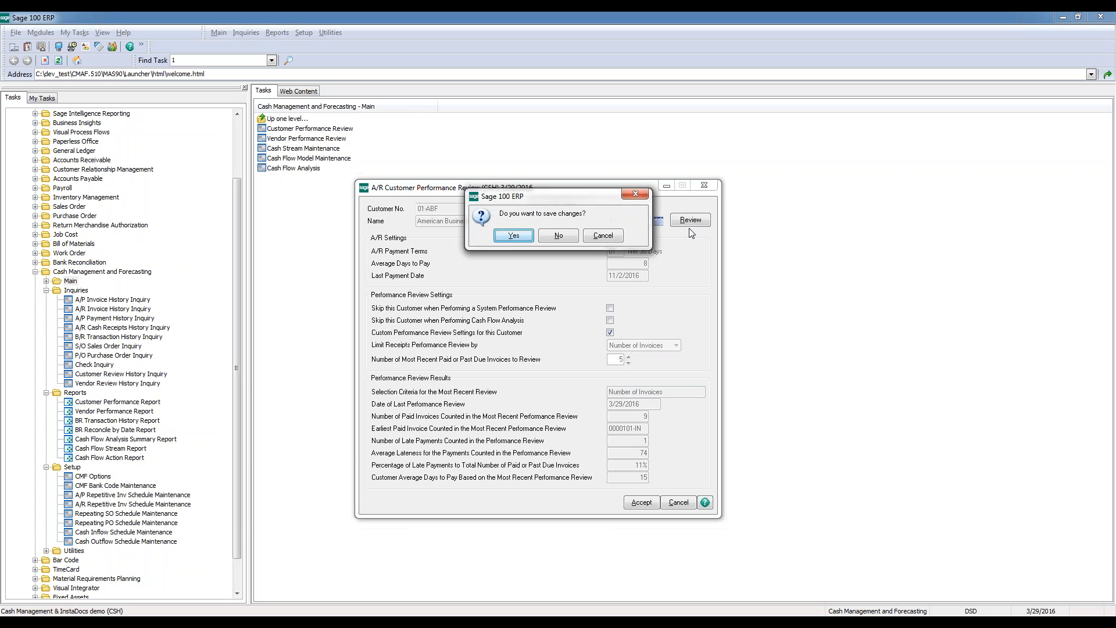
pyautogui.click(557, 235)
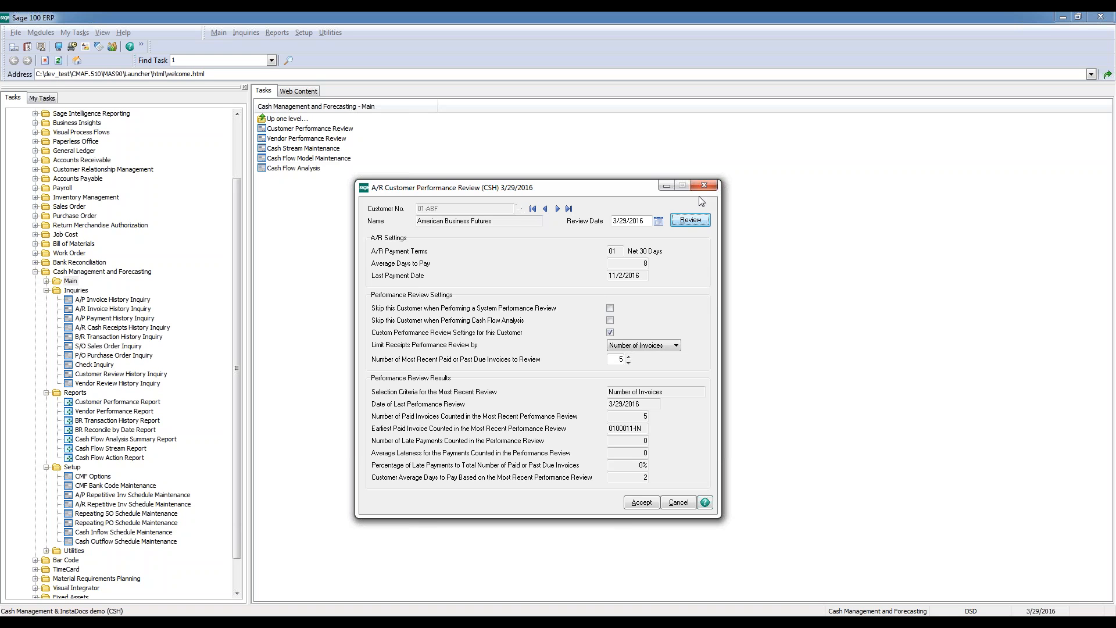
pyautogui.click(642, 501)
pyautogui.click(705, 186)
# Open Vendor Performance Review, view the first vendor's record and close the review window
pyautogui.click(296, 139)
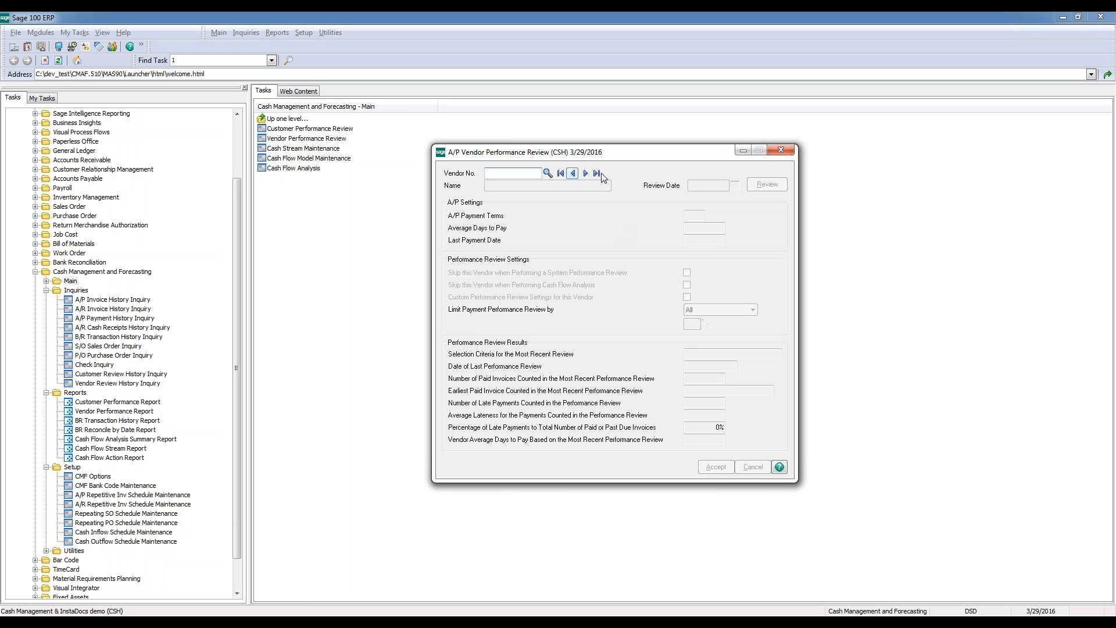
pyautogui.click(560, 173)
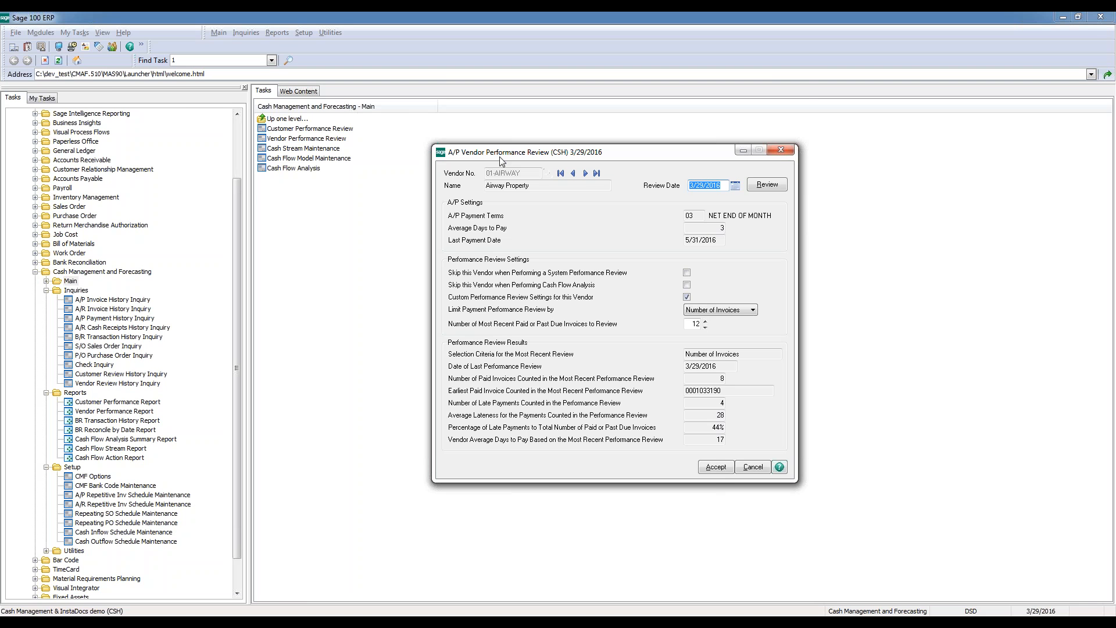
pyautogui.press('Escape')
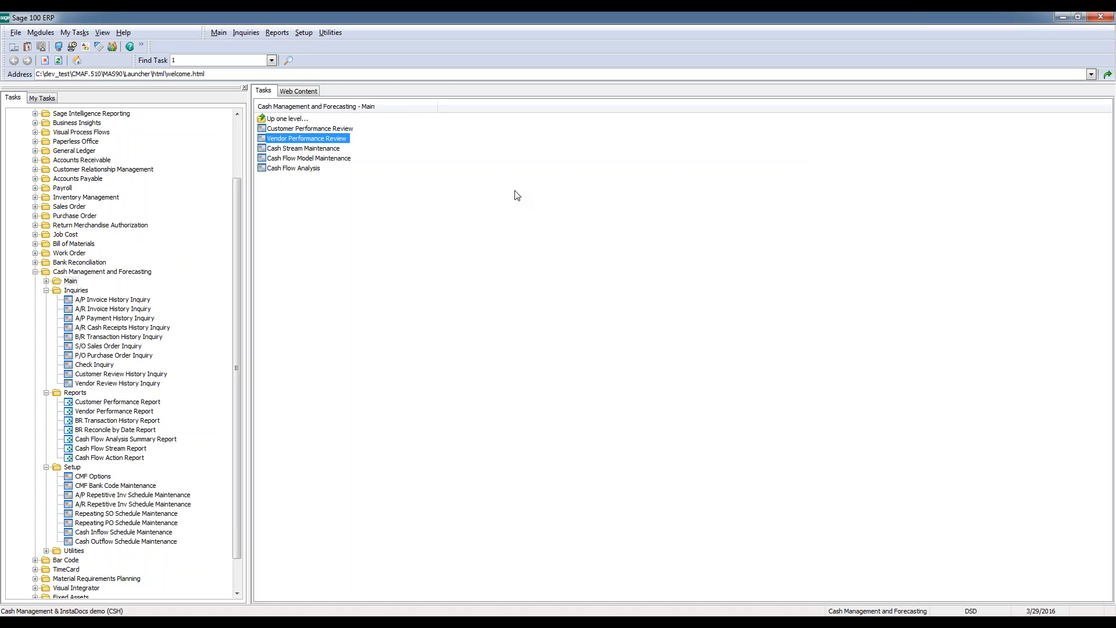
# Open Cash Stream Maintenance and bring up the lookup list of existing cash streams
pyautogui.click(320, 152)
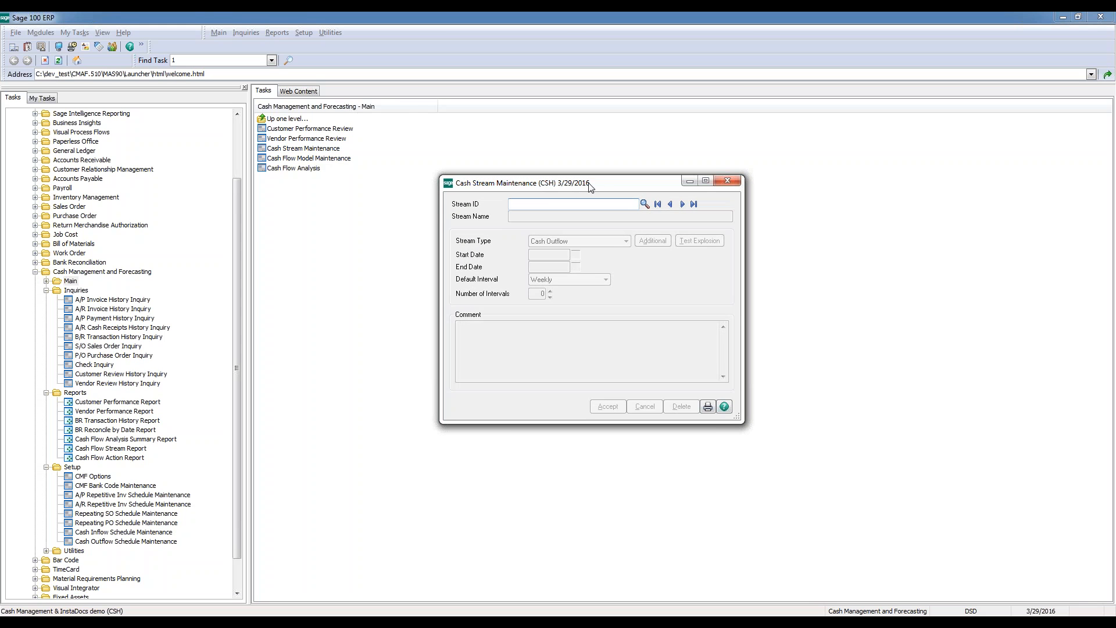
pyautogui.moveTo(597, 185); pyautogui.dragTo(554, 198)
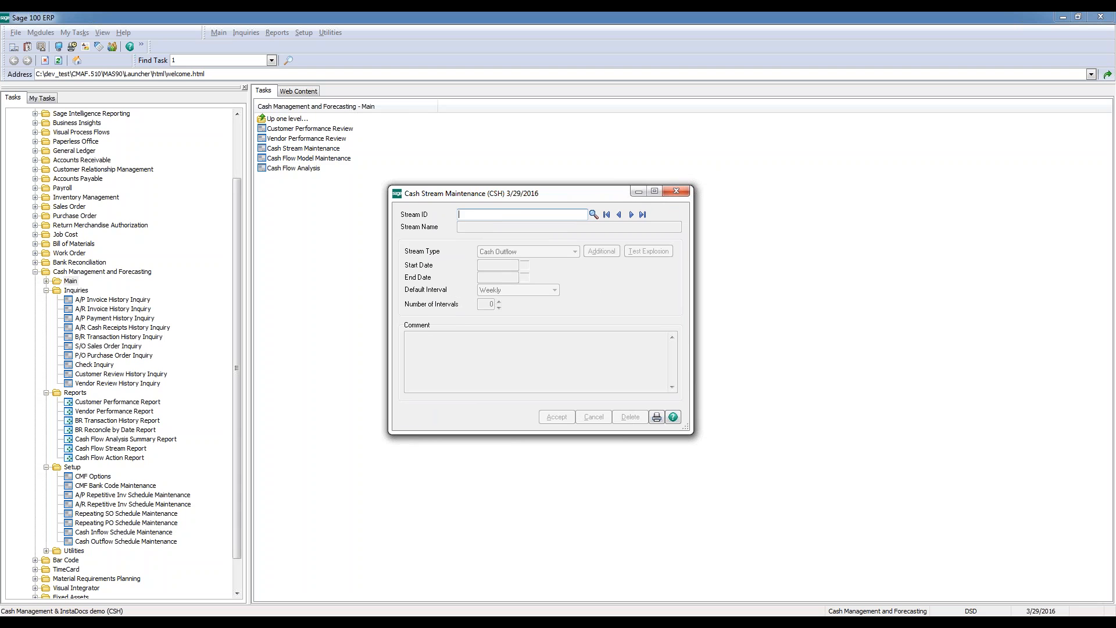
pyautogui.click(593, 215)
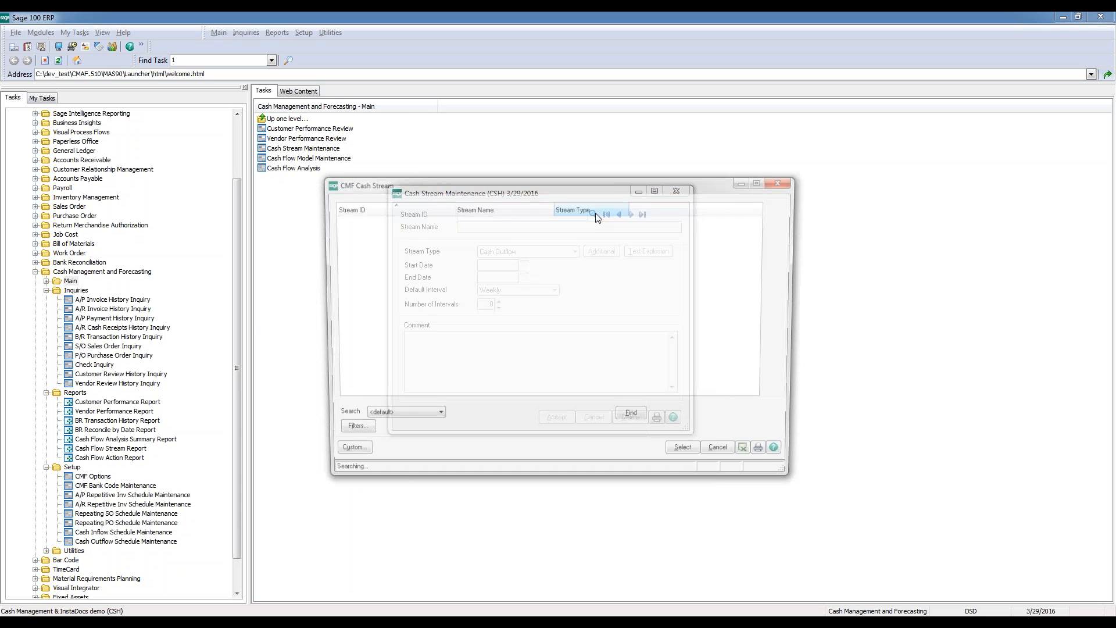
pyautogui.moveTo(558, 185); pyautogui.dragTo(581, 178)
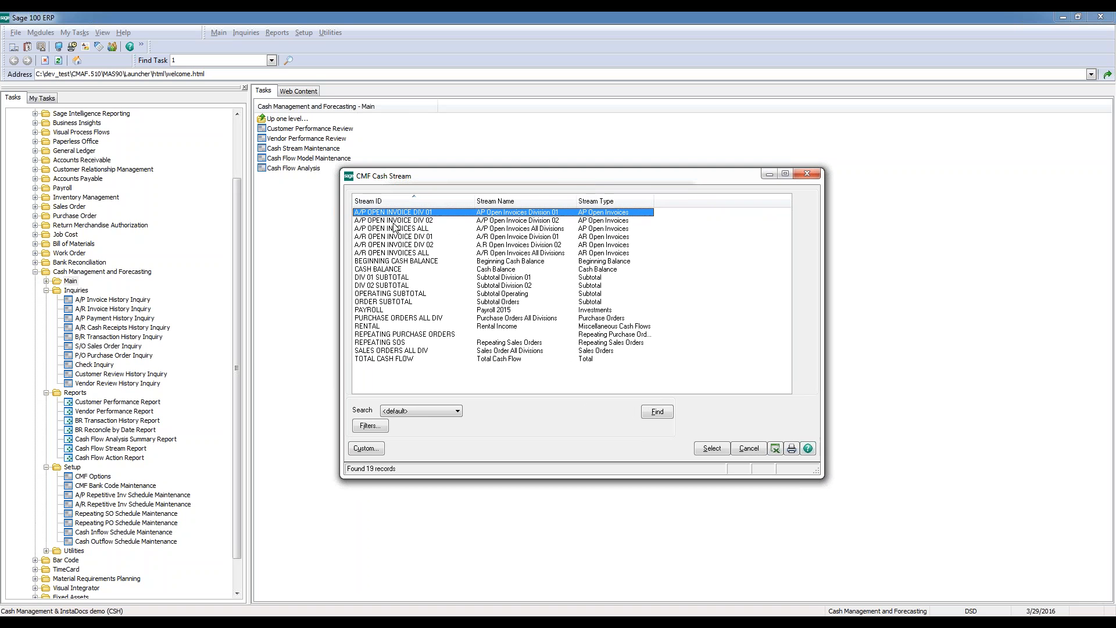
# Look through the beginning balance, rental and A/P open invoice streams, and load the A/P OPEN INVOICE DIV 01 stream
pyautogui.click(400, 263)
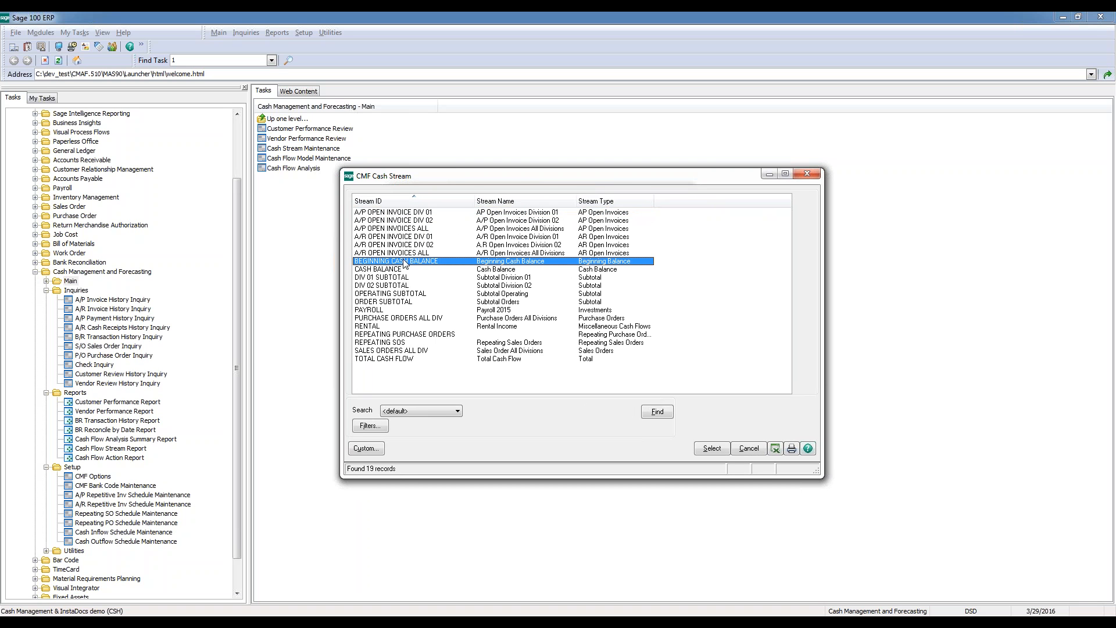
pyautogui.click(376, 327)
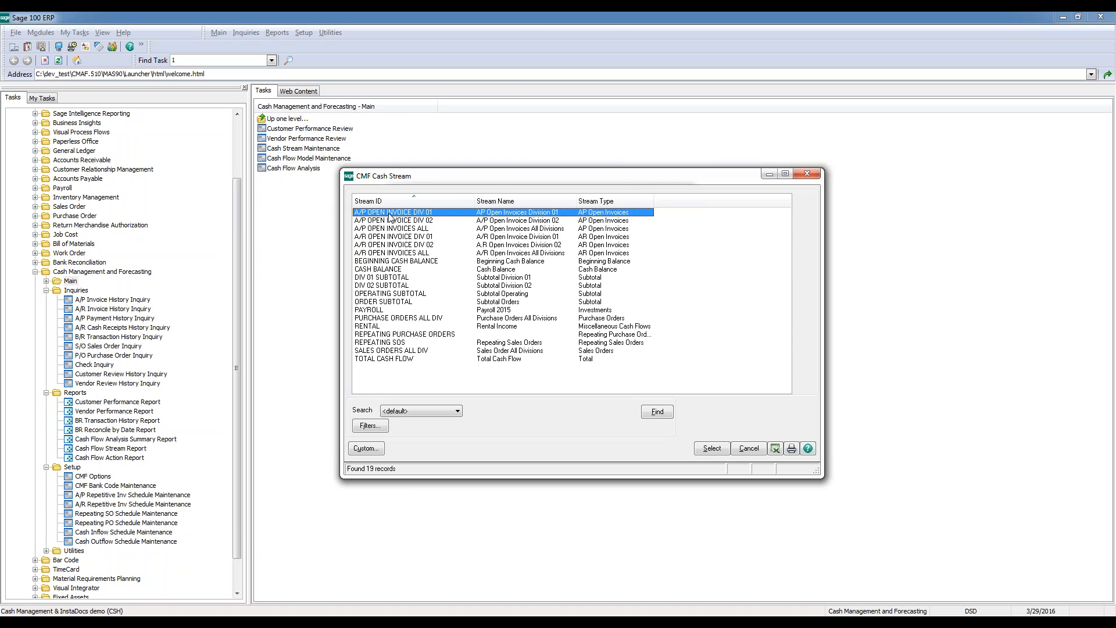
pyautogui.click(411, 229)
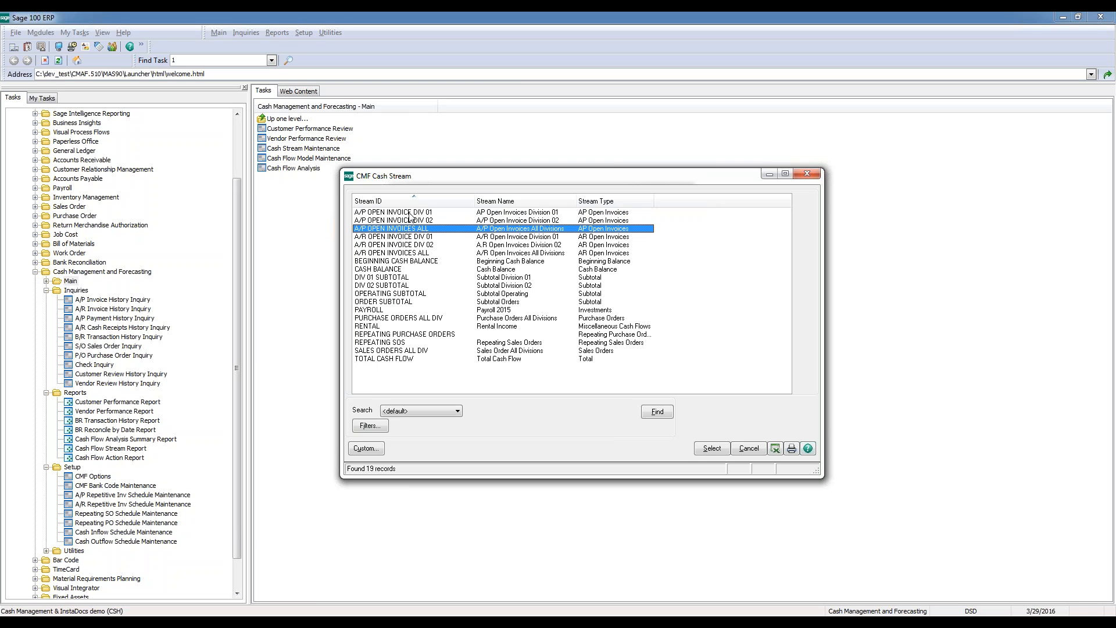
pyautogui.click(410, 213)
pyautogui.click(411, 220)
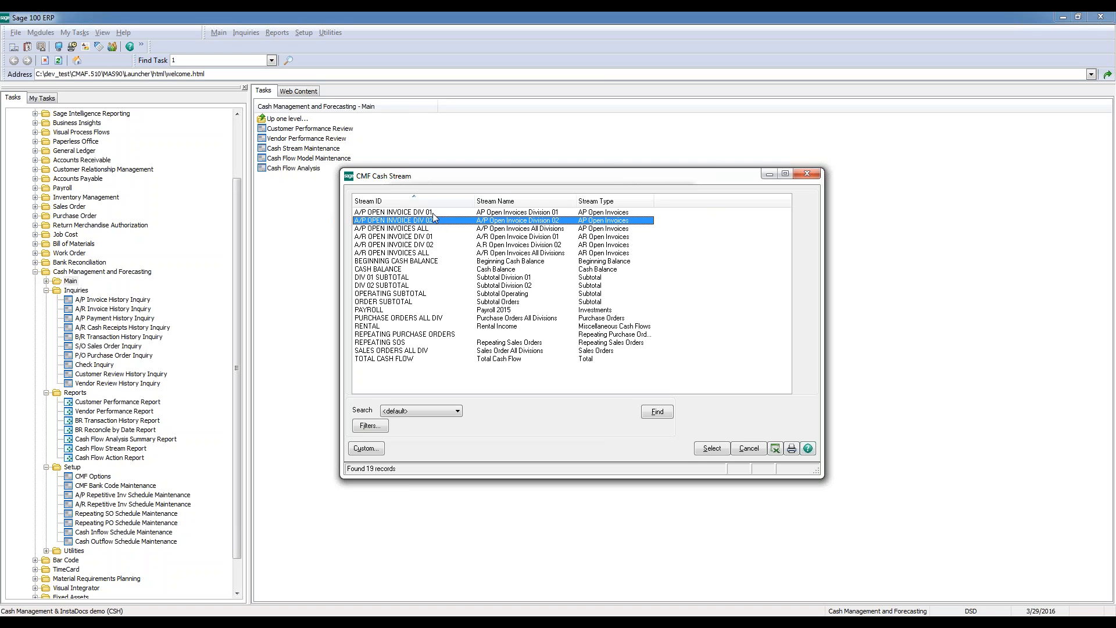
pyautogui.click(433, 213)
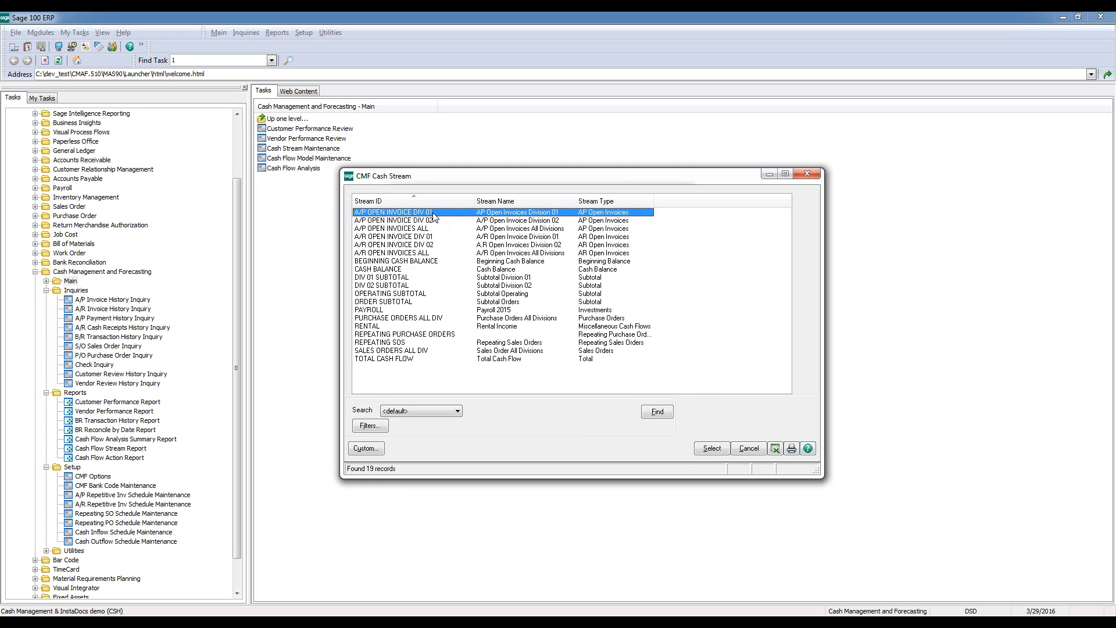
pyautogui.doubleClick(432, 213)
pyautogui.moveTo(555, 204); pyautogui.dragTo(520, 179)
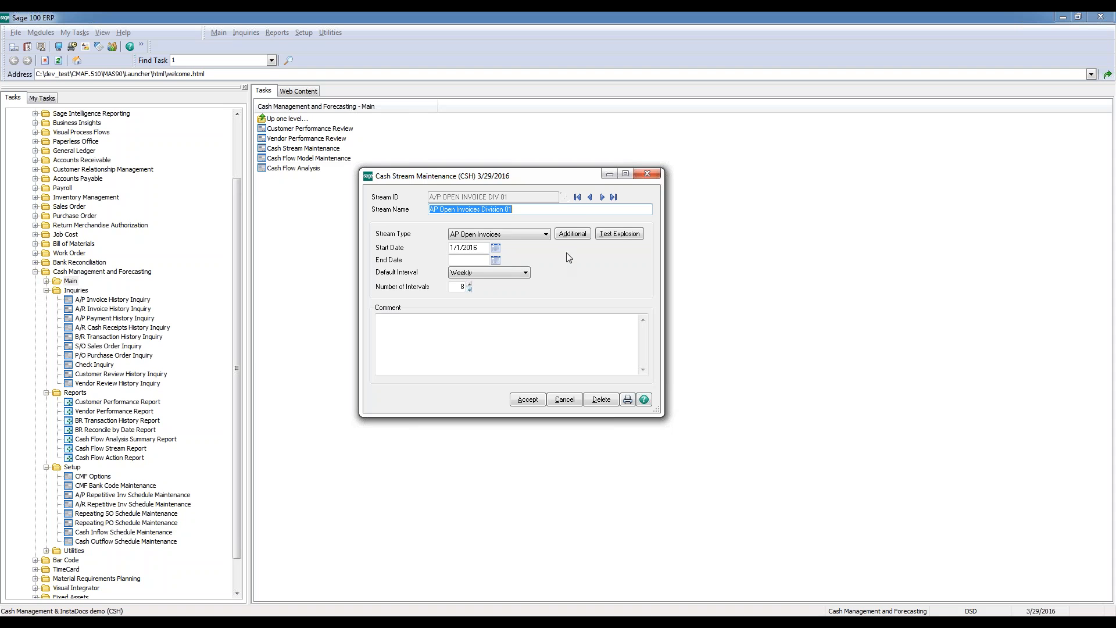
# Run a test explosion of the A/P OPEN INVOICE DIV 01 stream and examine the invoice detail behind the 01/01/2016 - 01/07/2016 amount
pyautogui.click(619, 233)
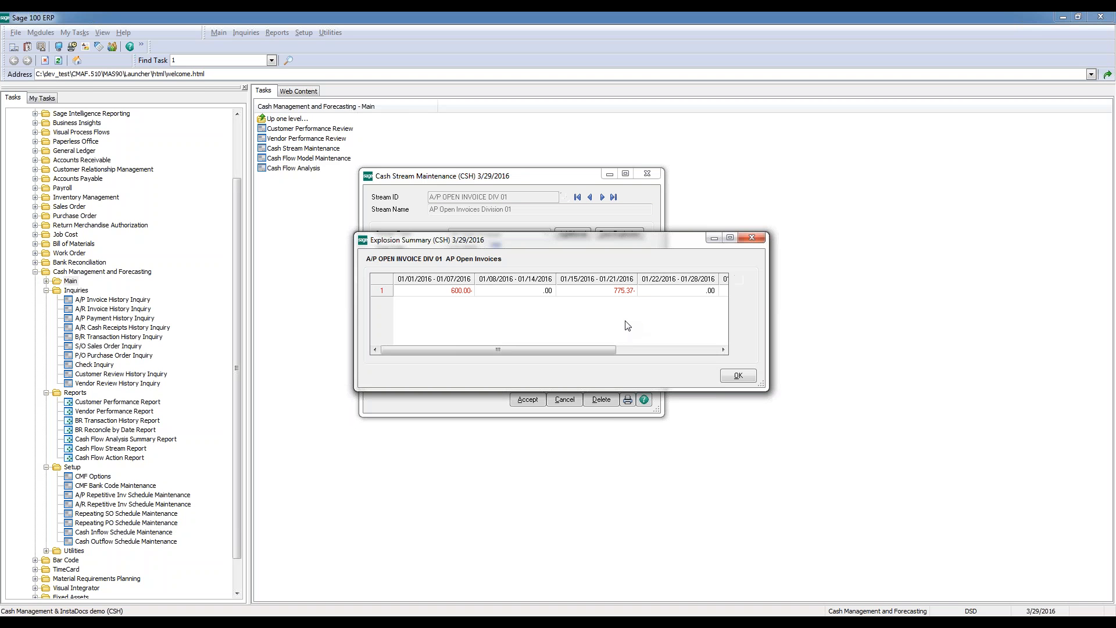
pyautogui.moveTo(594, 244); pyautogui.dragTo(553, 300)
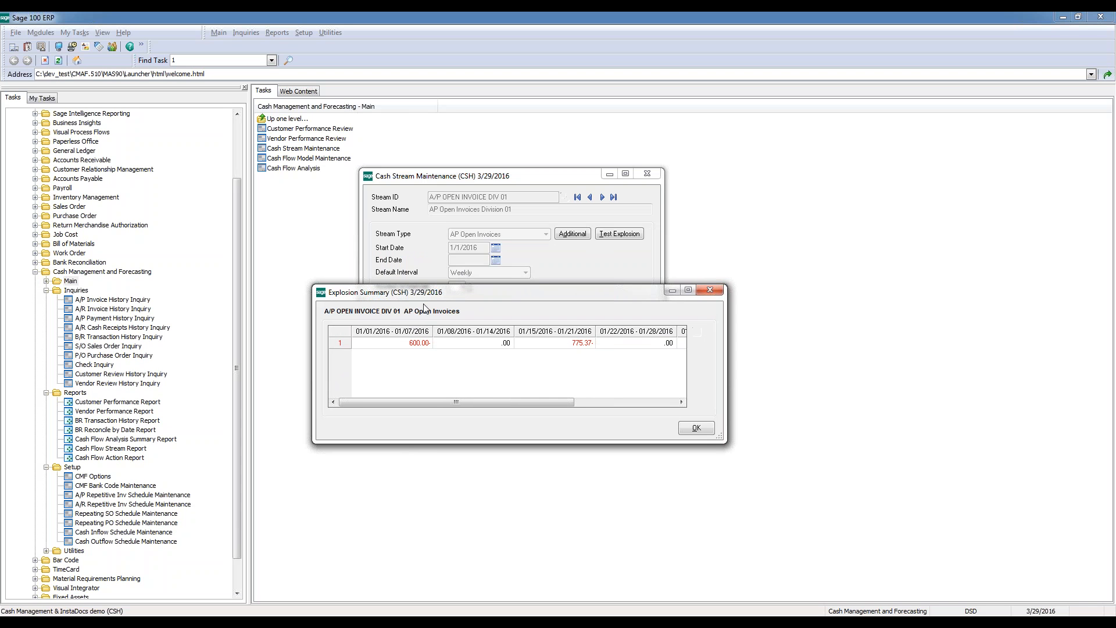
pyautogui.click(415, 344)
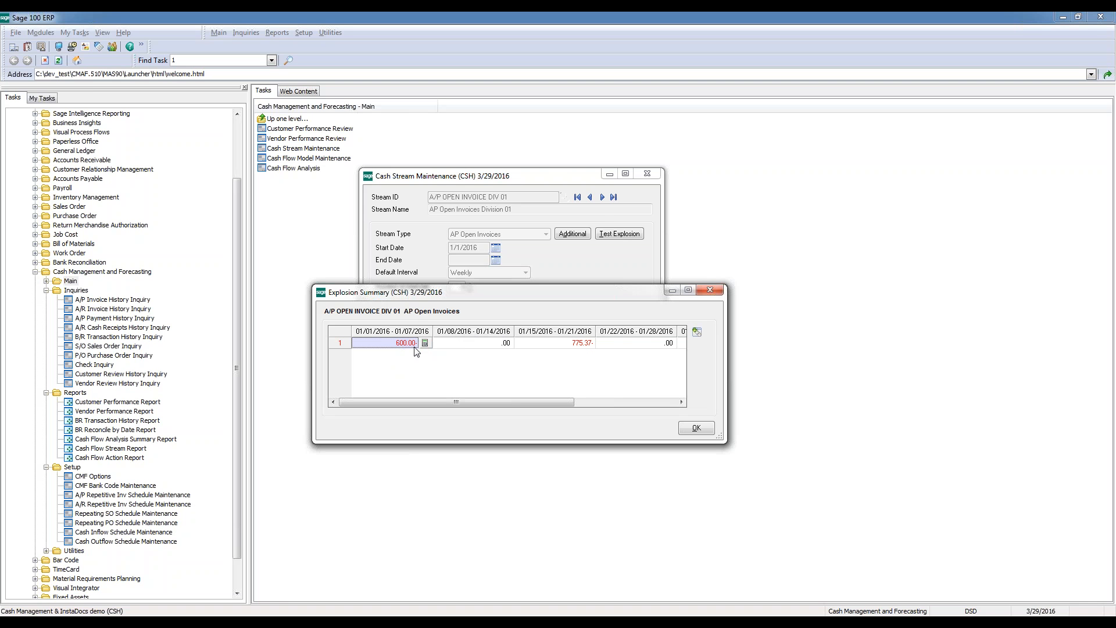
pyautogui.click(698, 334)
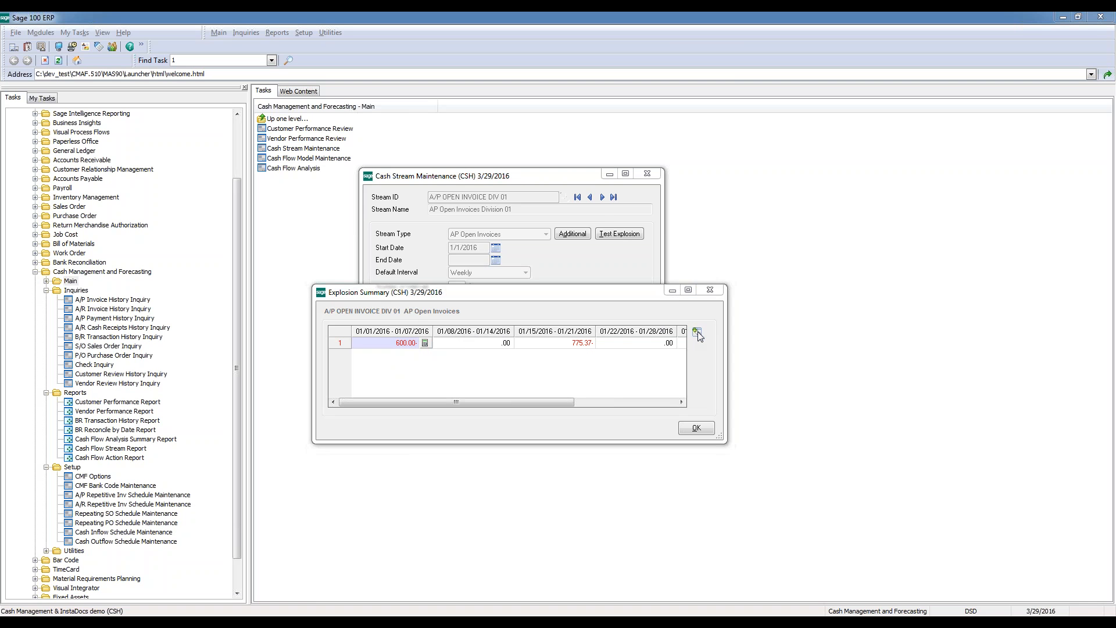
pyautogui.moveTo(550, 193); pyautogui.dragTo(661, 255)
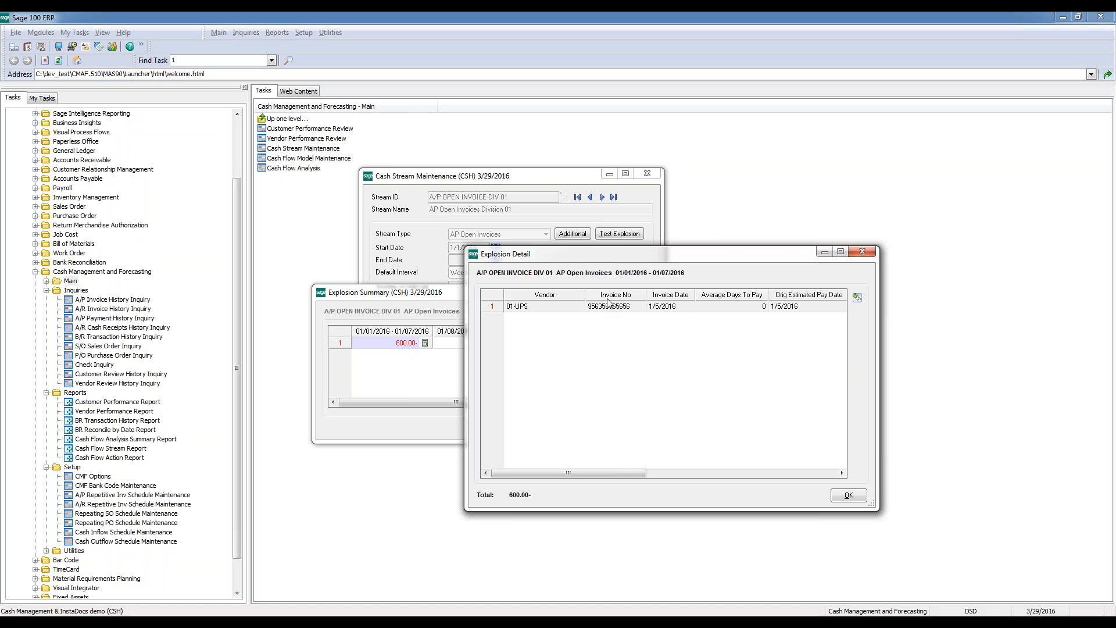
pyautogui.moveTo(643, 472); pyautogui.dragTo(665, 478)
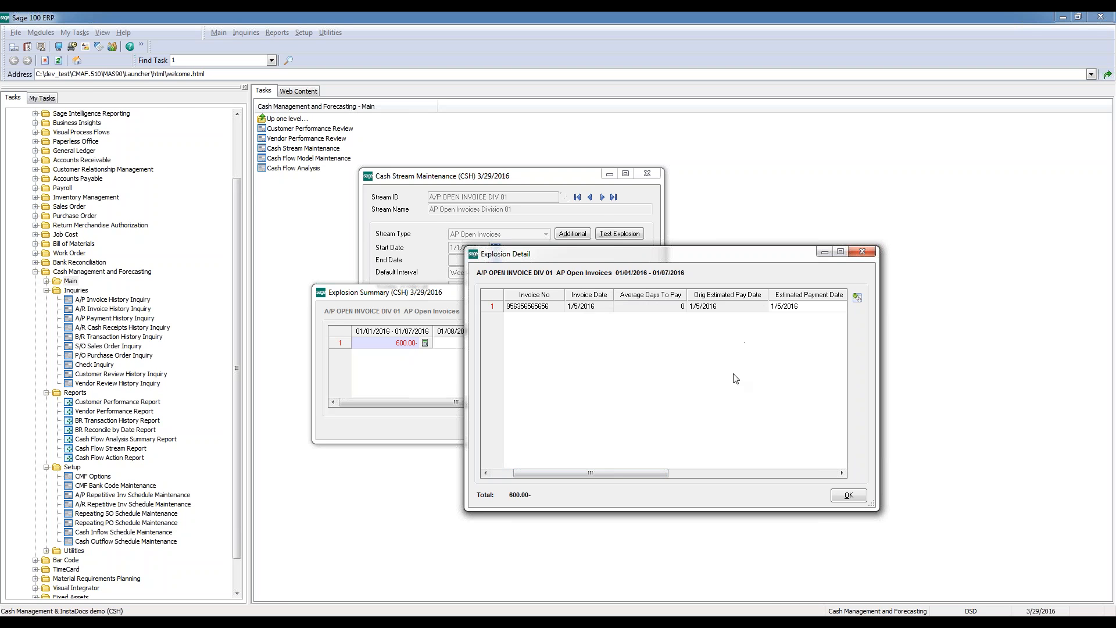
pyautogui.moveTo(662, 475); pyautogui.dragTo(710, 474)
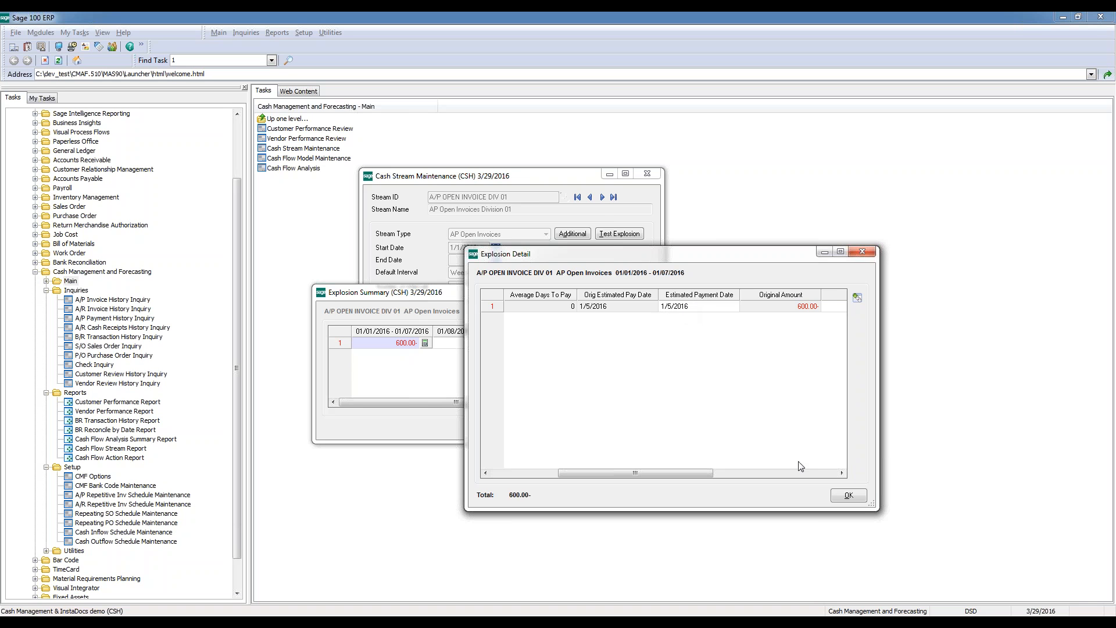
pyautogui.click(849, 495)
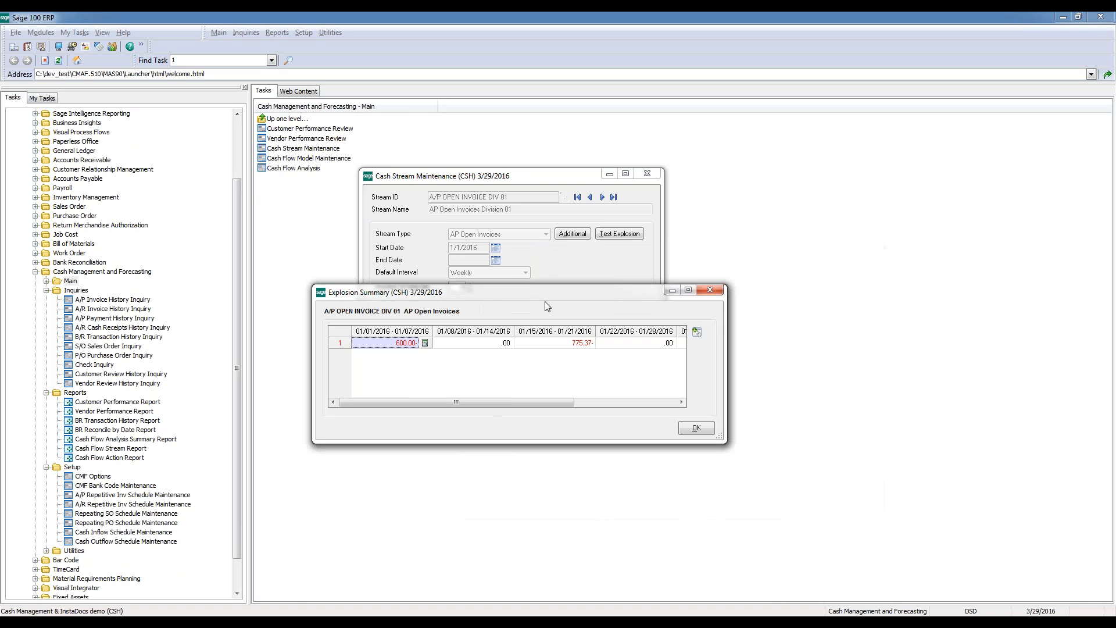
pyautogui.click(697, 427)
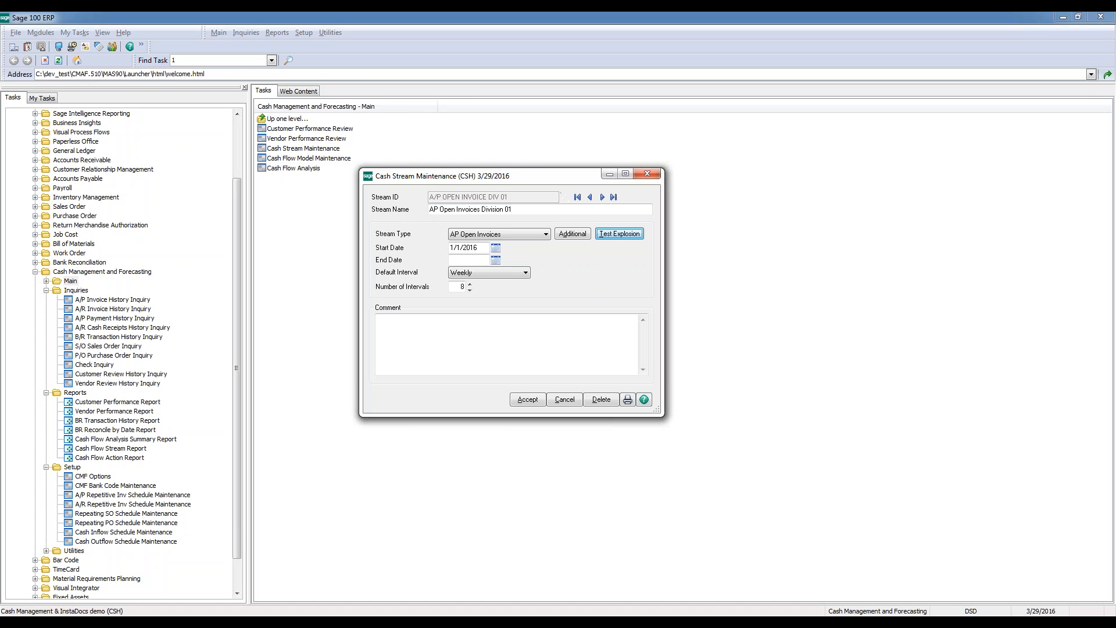
# Examine the vendor range and detail level in the additional settings of the A/P OPEN INVOICE DIV 01 stream
pyautogui.click(573, 233)
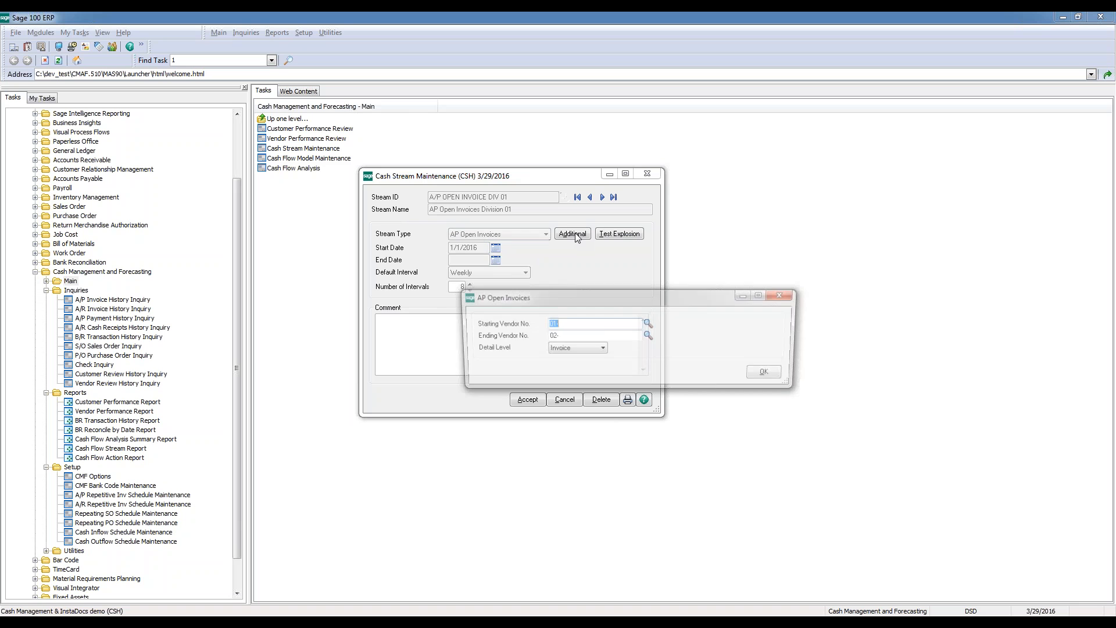
pyautogui.moveTo(549, 298); pyautogui.dragTo(476, 269)
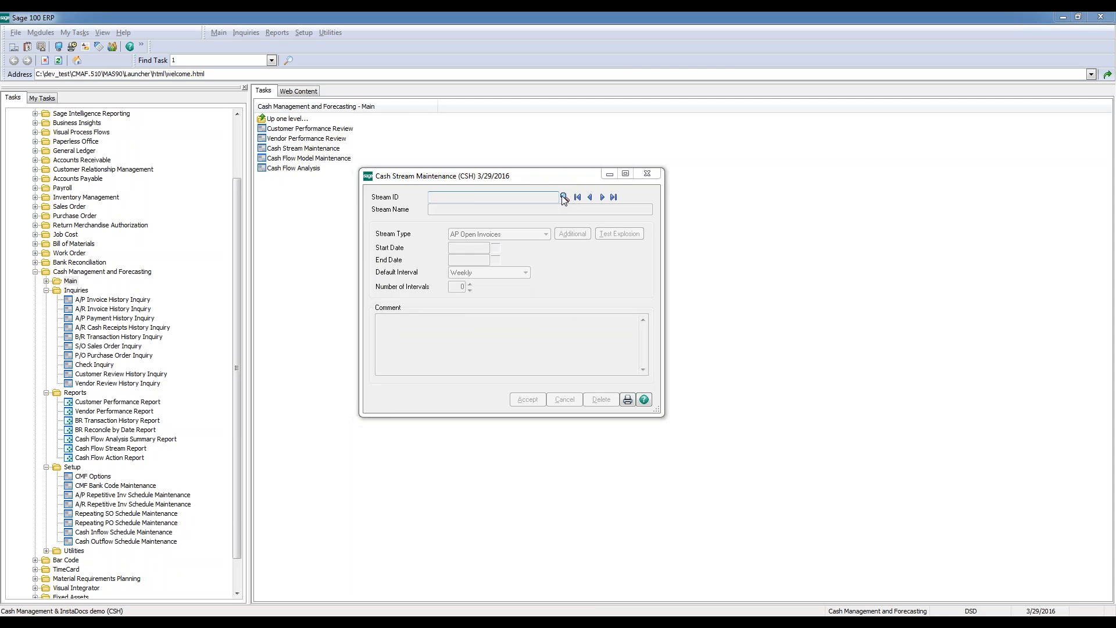
# Load the BEGINNING CASH BALANCE stream, check its additional bank code settings and accept the stream
pyautogui.click(562, 199)
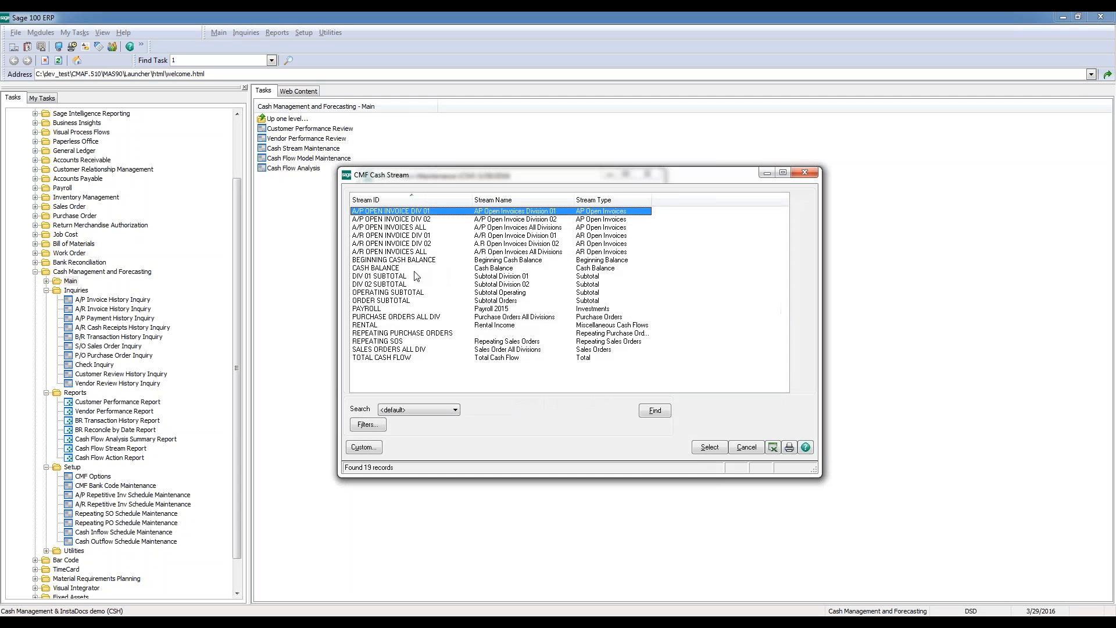
pyautogui.click(403, 259)
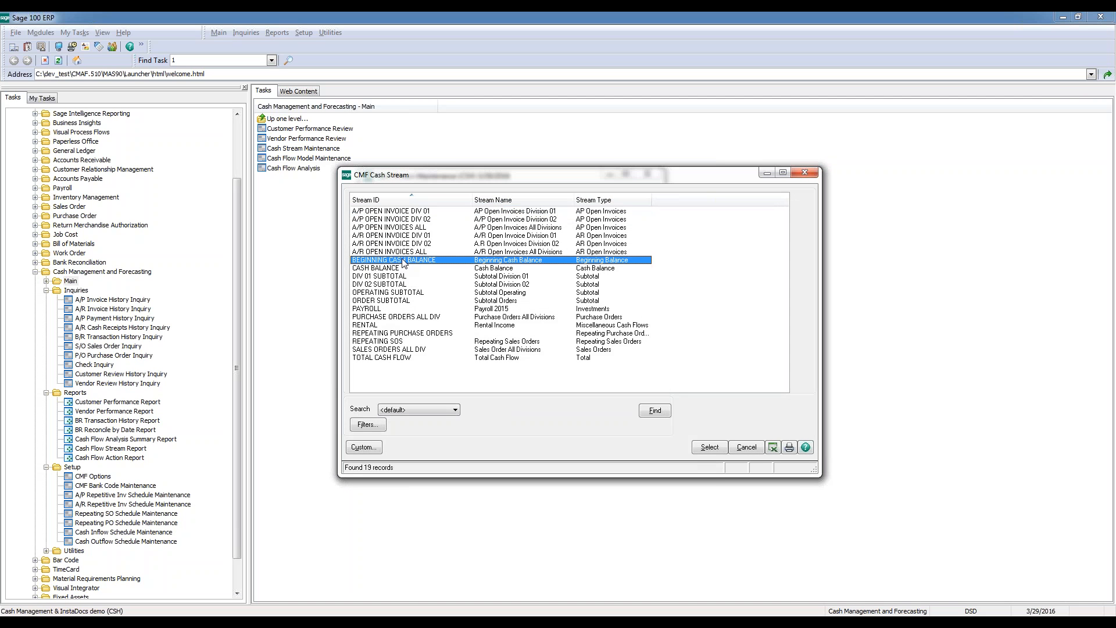
pyautogui.doubleClick(403, 260)
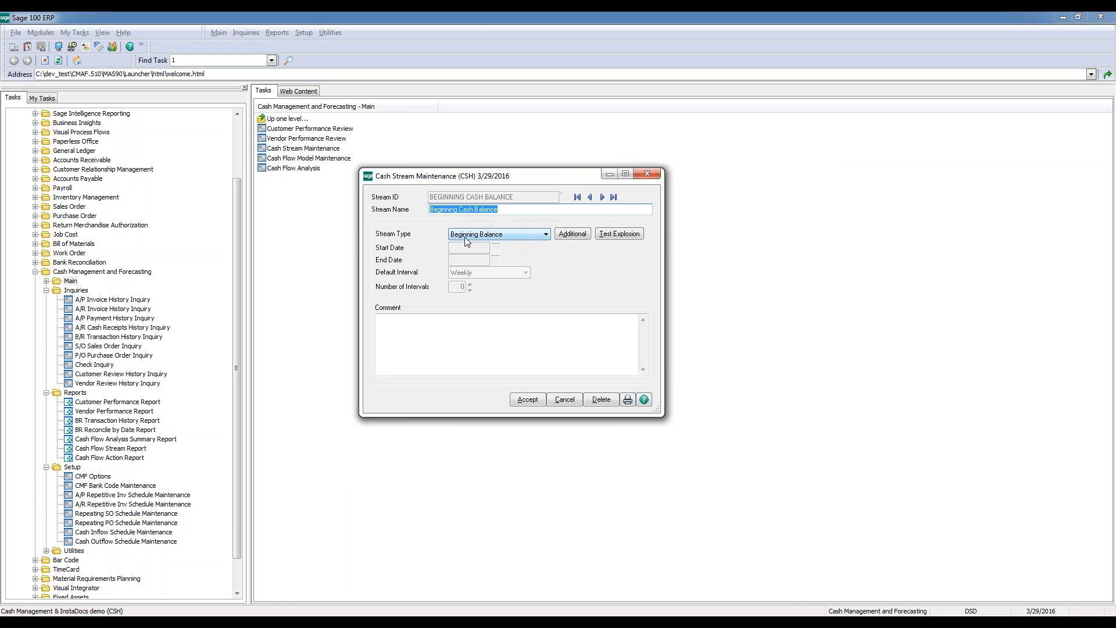
pyautogui.click(574, 234)
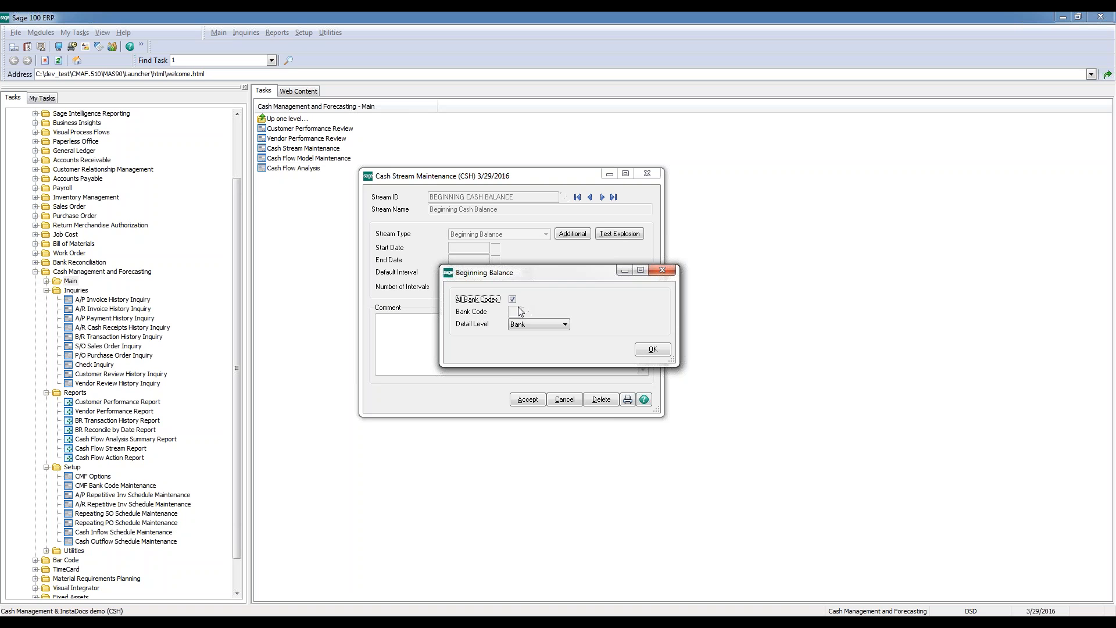
pyautogui.click(653, 348)
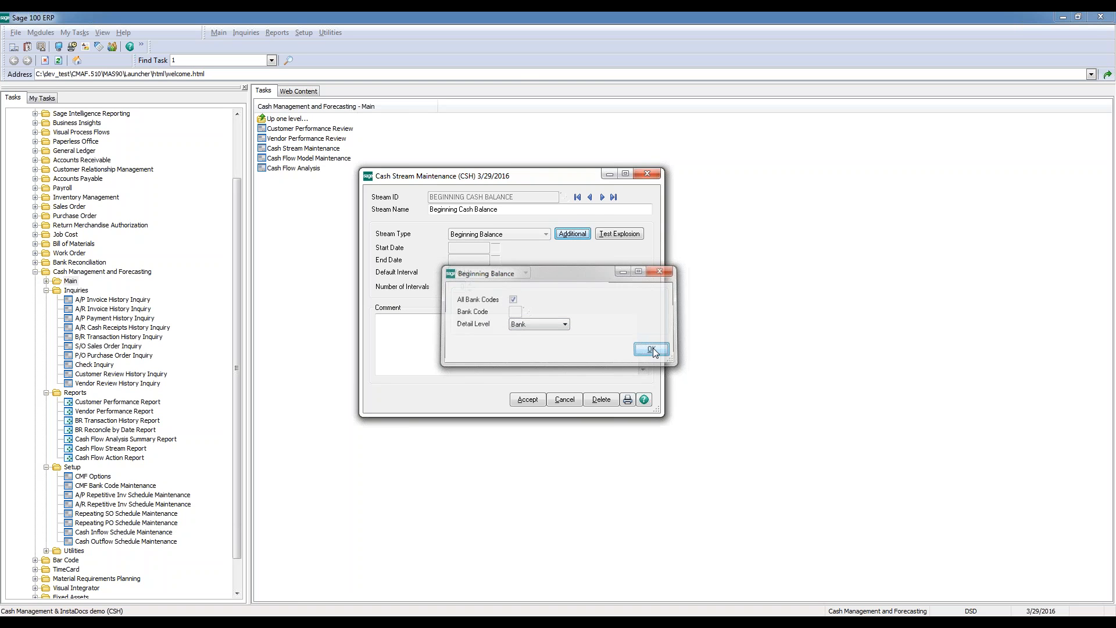
pyautogui.click(539, 400)
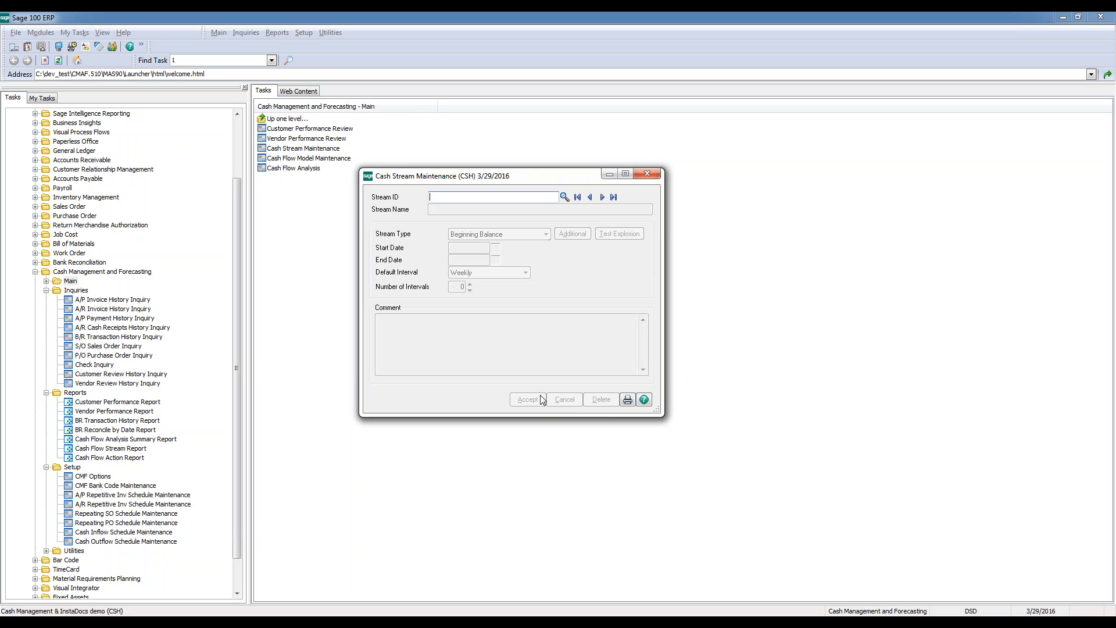
# Look through the order subtotal and cash balance entries in the stream lookup, and load the A/P OPEN INVOICE DIV 01 stream
pyautogui.click(564, 198)
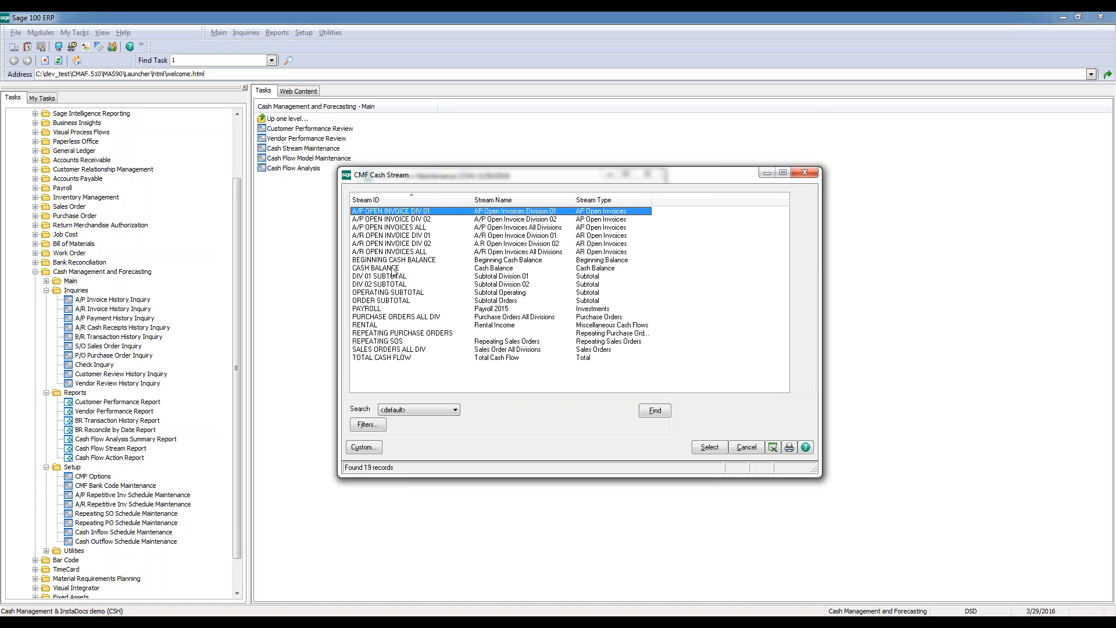
pyautogui.click(402, 300)
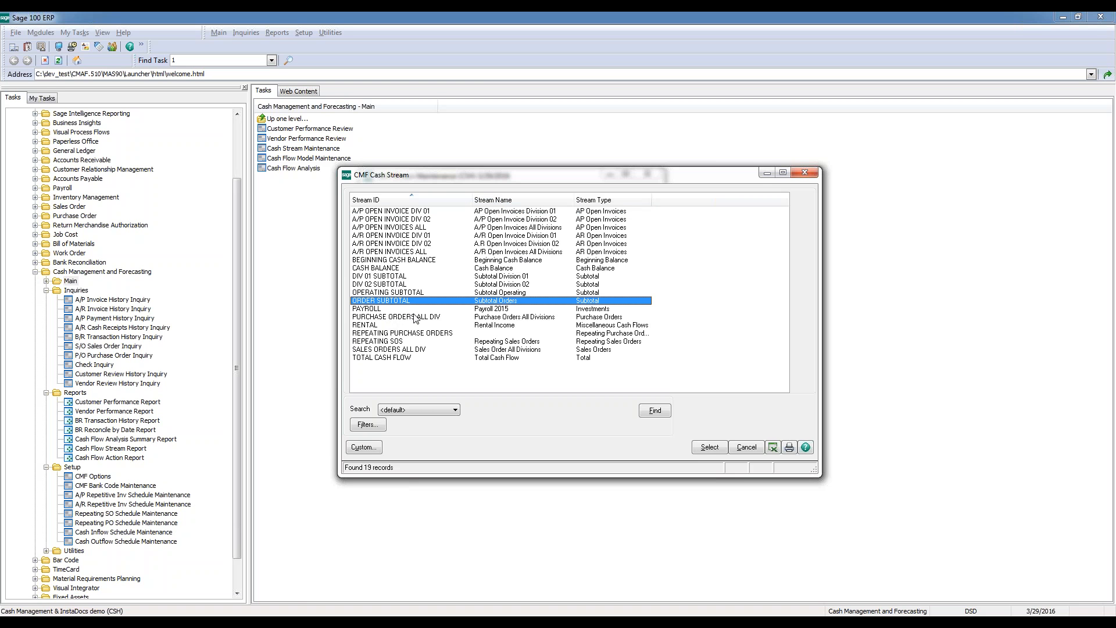
pyautogui.click(402, 269)
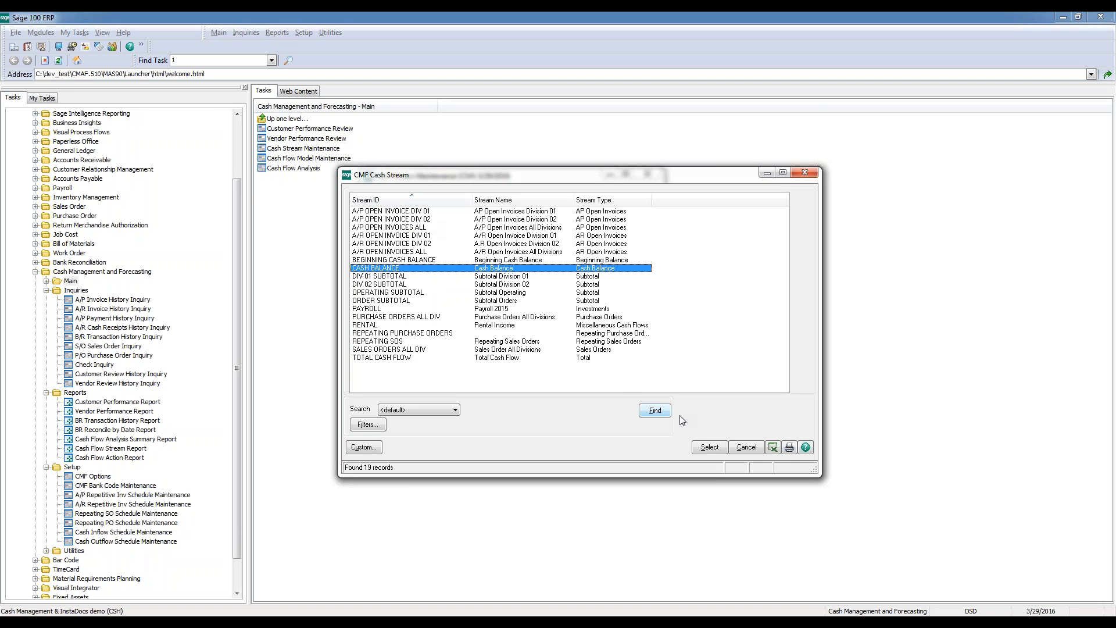
pyautogui.click(710, 447)
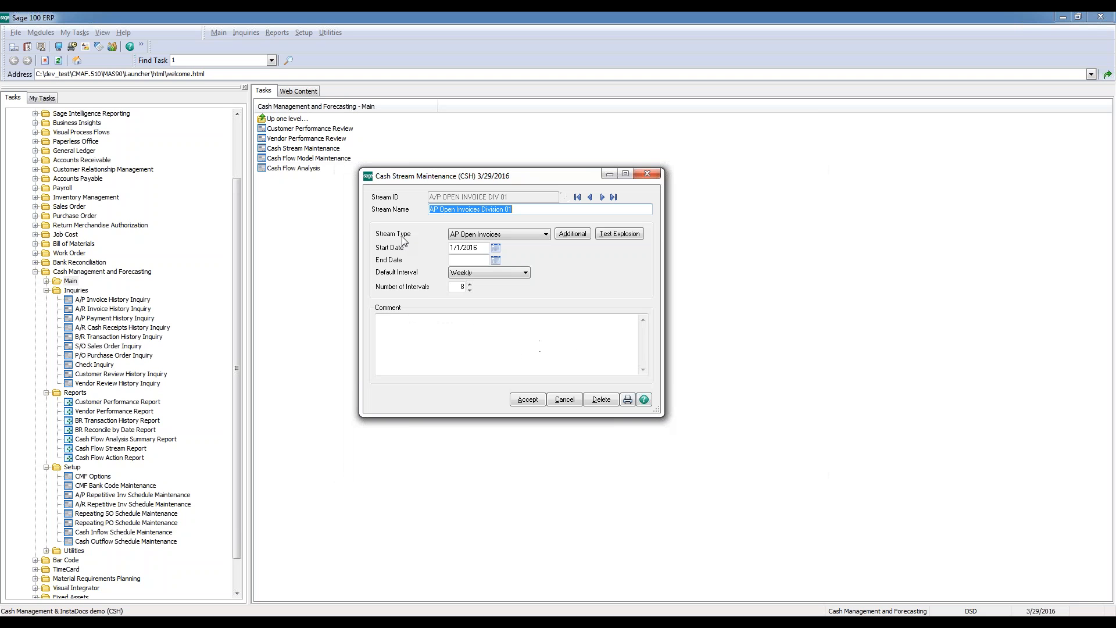
# Look through all available stream types for the A/P open invoice stream, keep AP Open Invoices, and accept and close Cash Stream Maintenance
pyautogui.click(542, 235)
pyautogui.scroll(2, 547, 264)
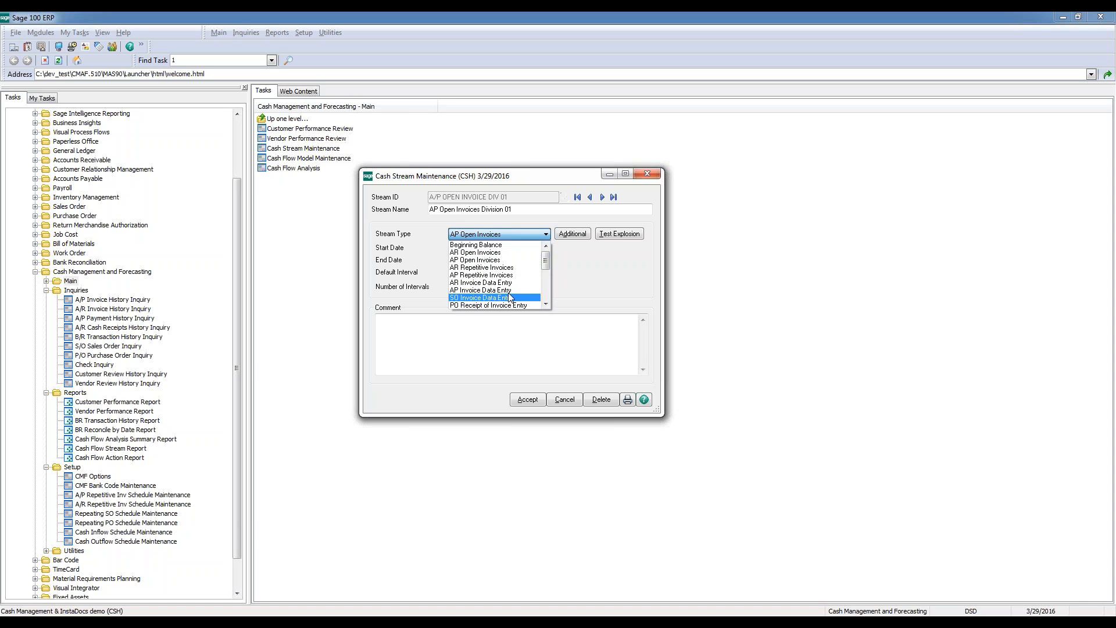
pyautogui.click(546, 304)
pyautogui.click(546, 306)
pyautogui.click(547, 306)
pyautogui.click(547, 305)
pyautogui.click(545, 306)
pyautogui.click(545, 306)
pyautogui.click(544, 306)
pyautogui.click(544, 305)
pyautogui.click(544, 305)
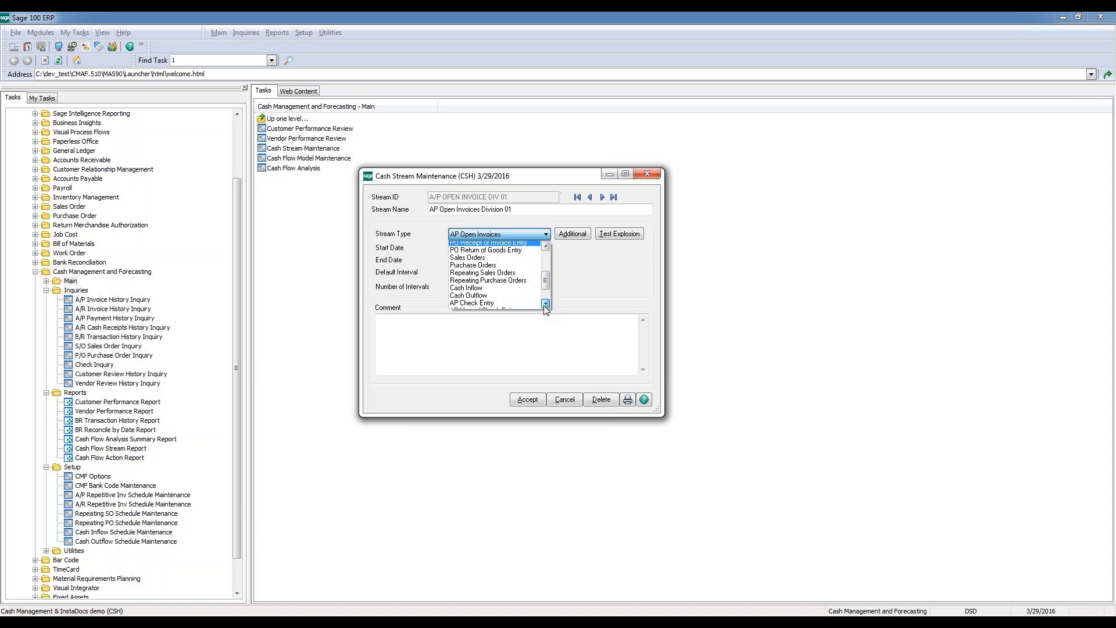
pyautogui.click(544, 305)
pyautogui.click(544, 305)
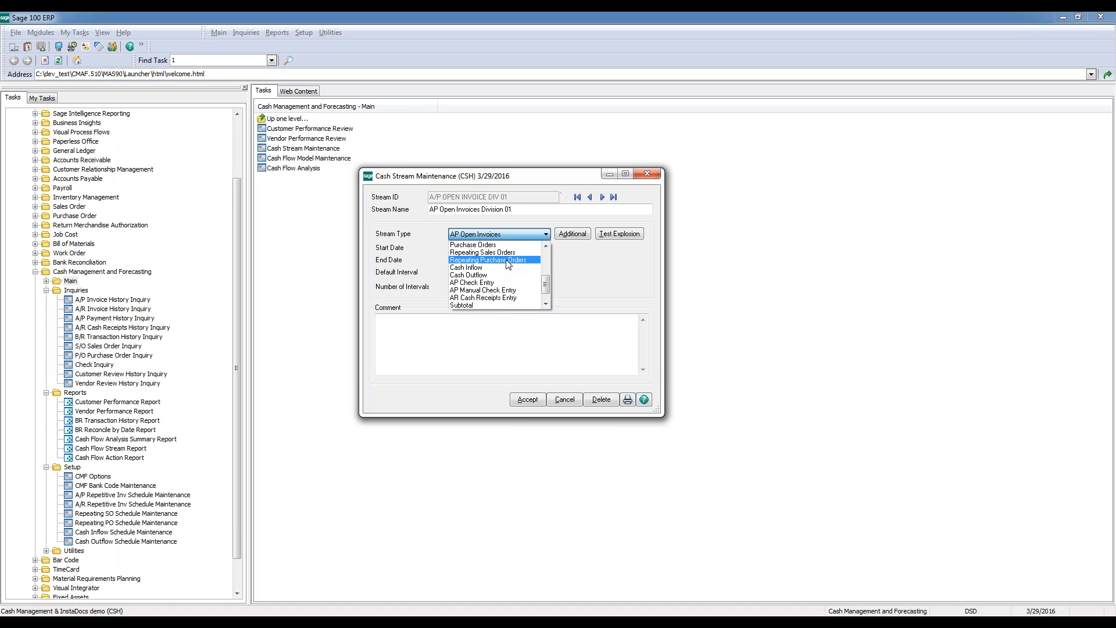
pyautogui.click(545, 304)
pyautogui.click(546, 303)
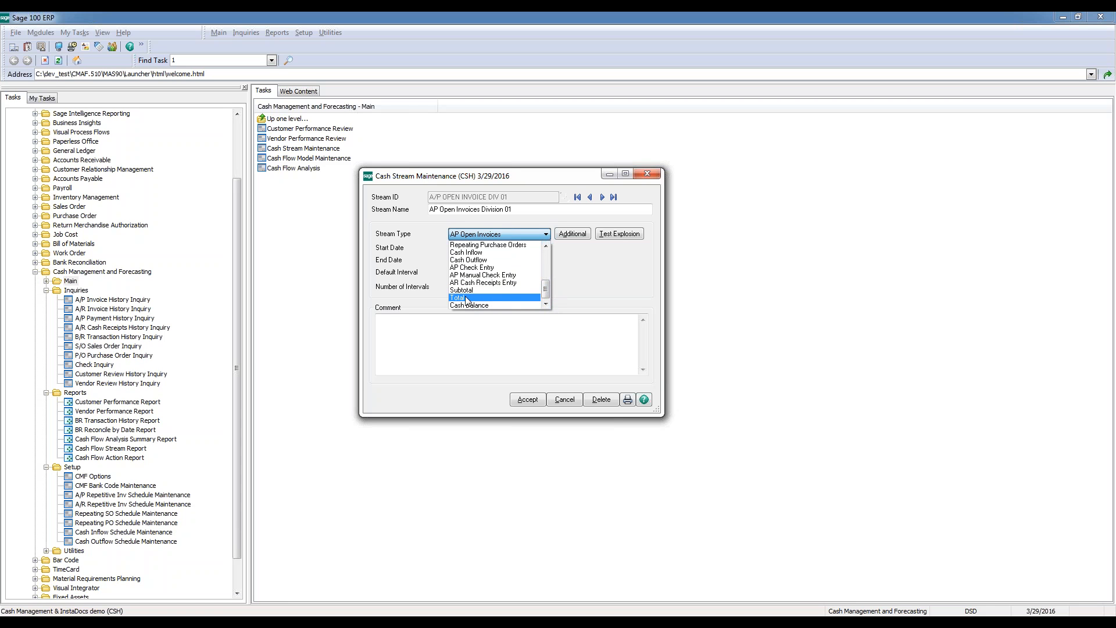
pyautogui.click(504, 233)
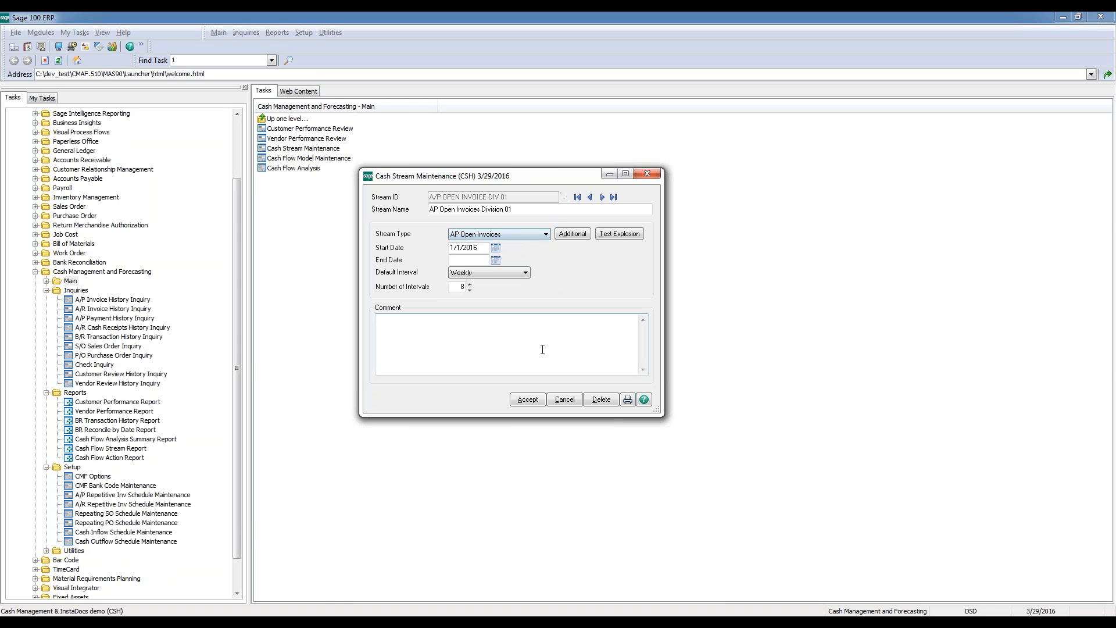
pyautogui.click(538, 400)
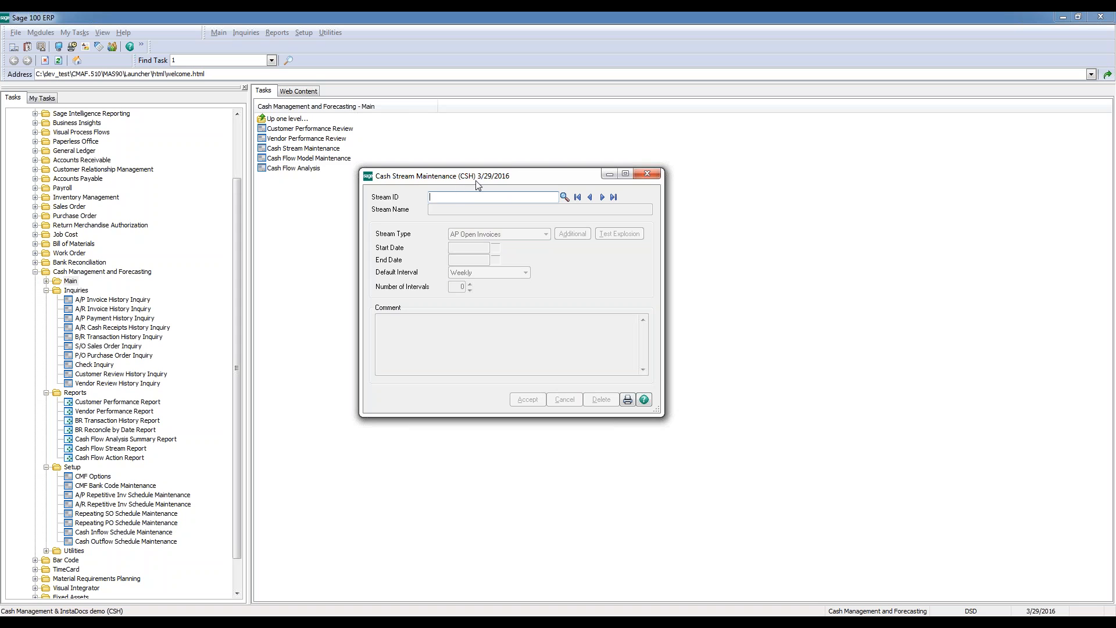
pyautogui.click(653, 173)
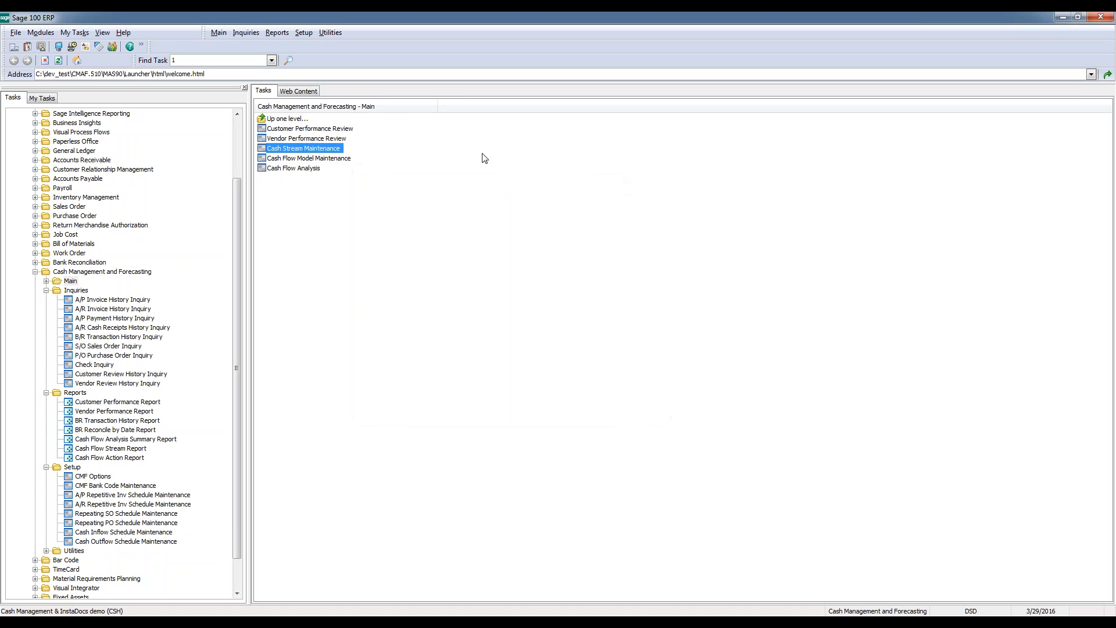
# Open Cash Flow Model Maintenance and load the WEEKLY CFM model
pyautogui.click(329, 161)
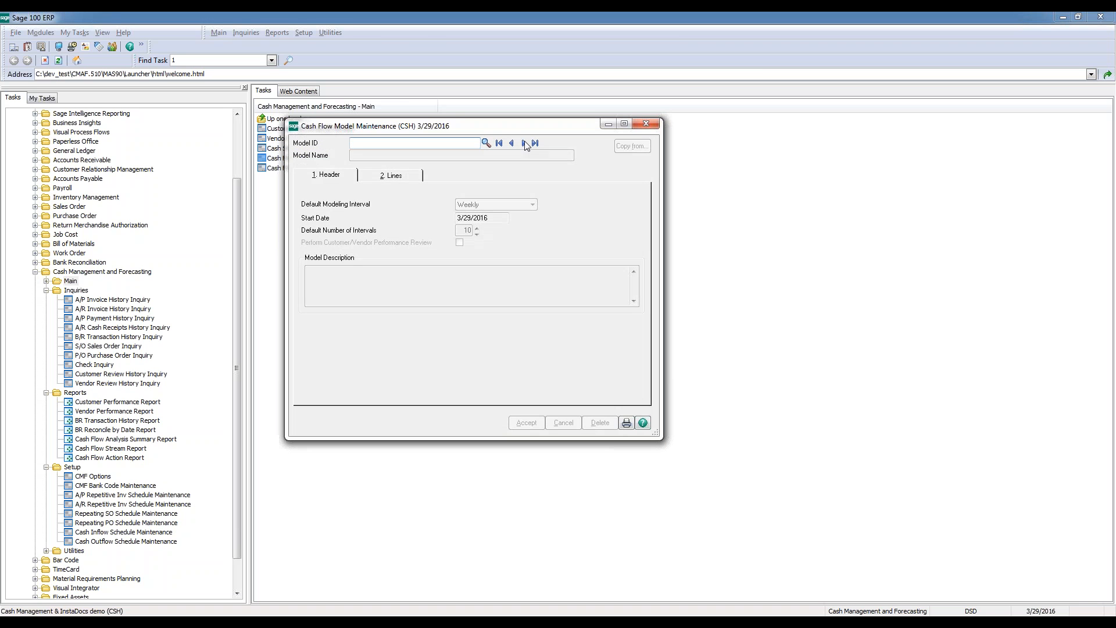
pyautogui.moveTo(514, 127); pyautogui.dragTo(609, 175)
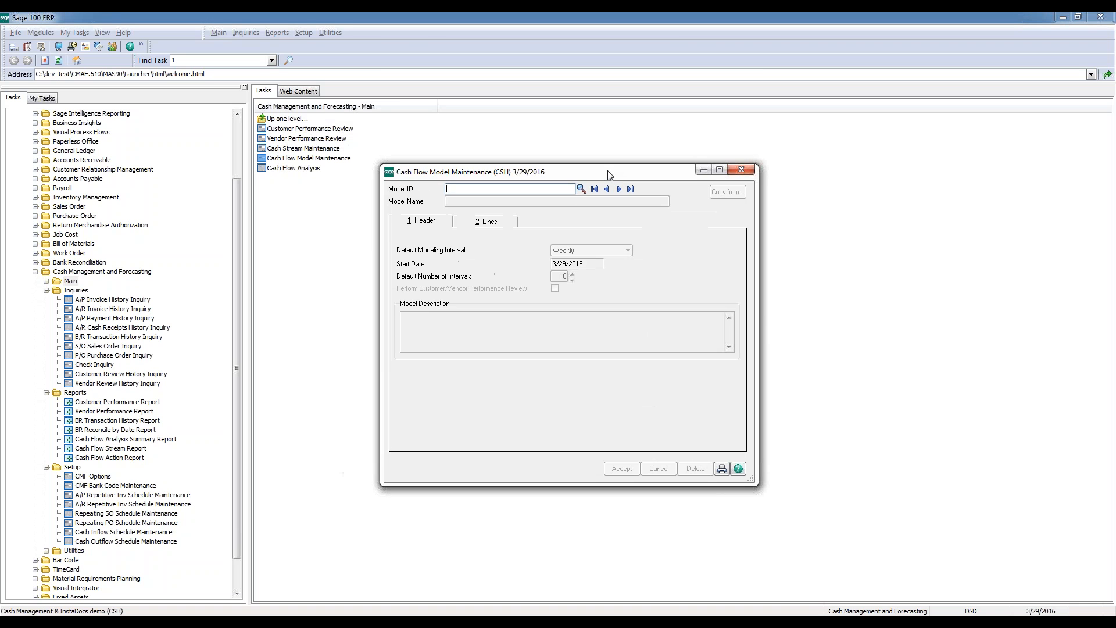
pyautogui.click(582, 189)
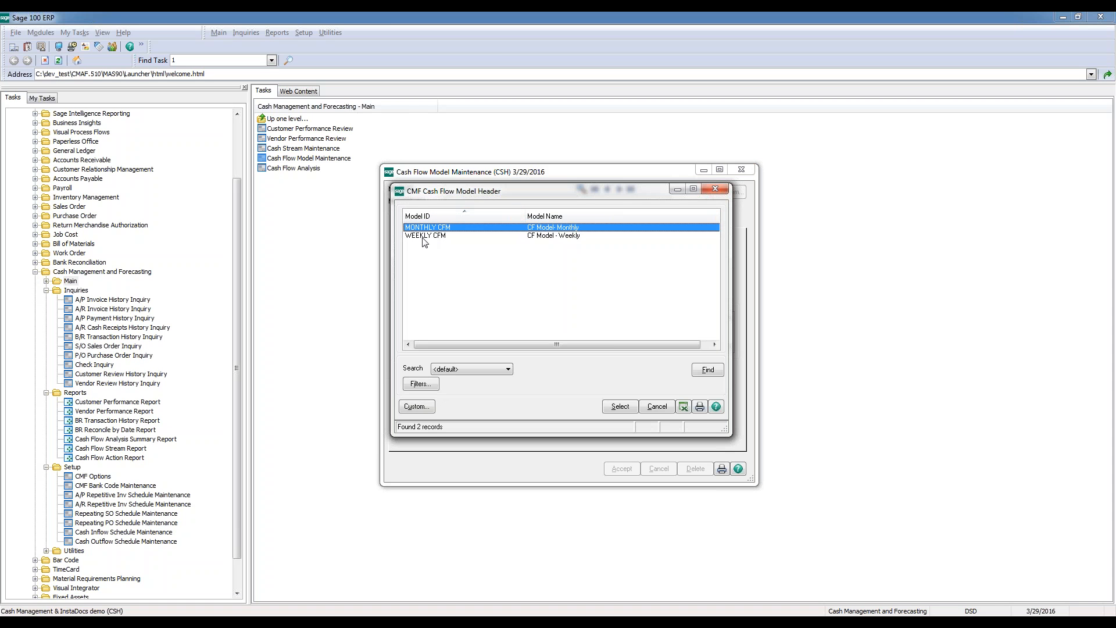
pyautogui.click(439, 239)
pyautogui.doubleClick(439, 239)
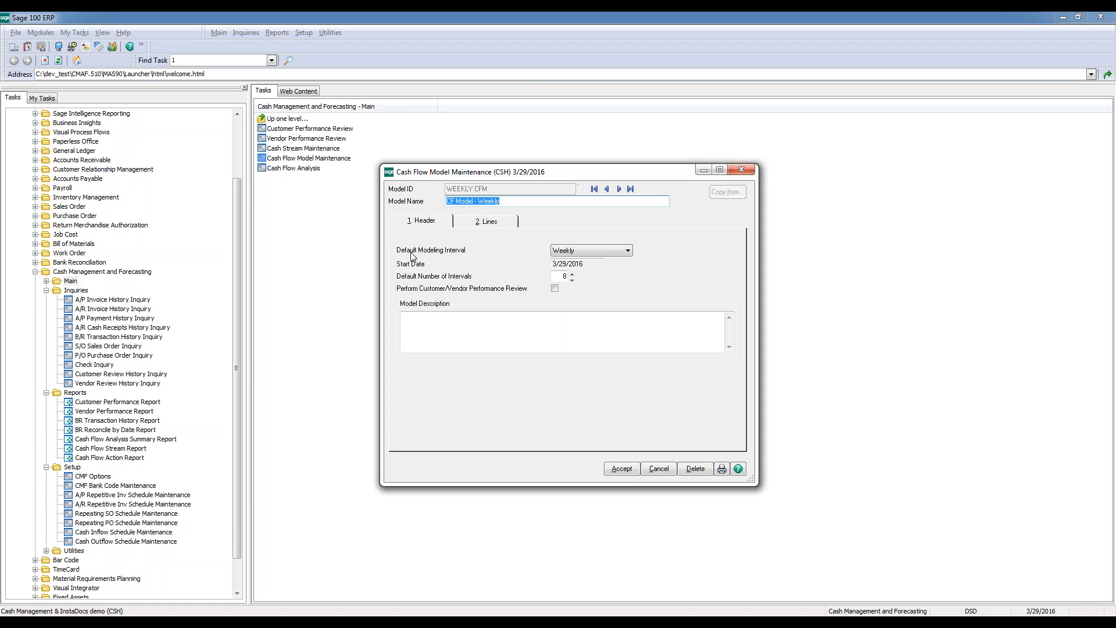
# Review the WEEKLY CFM model's header settings, including the modeling interval options and the default number of intervals
pyautogui.click(625, 251)
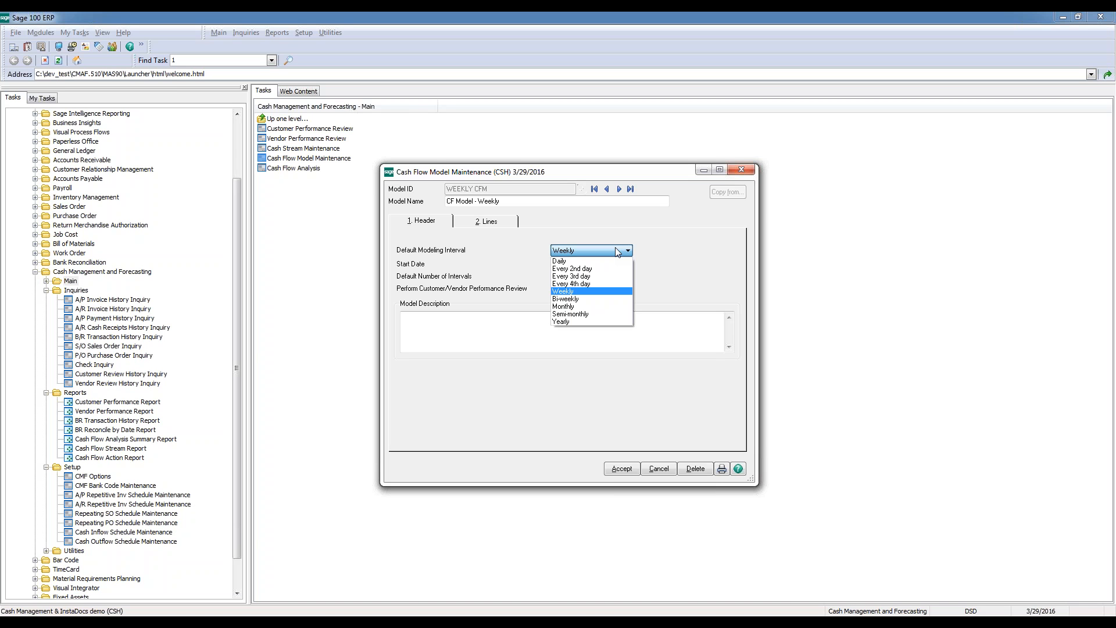
pyautogui.click(616, 249)
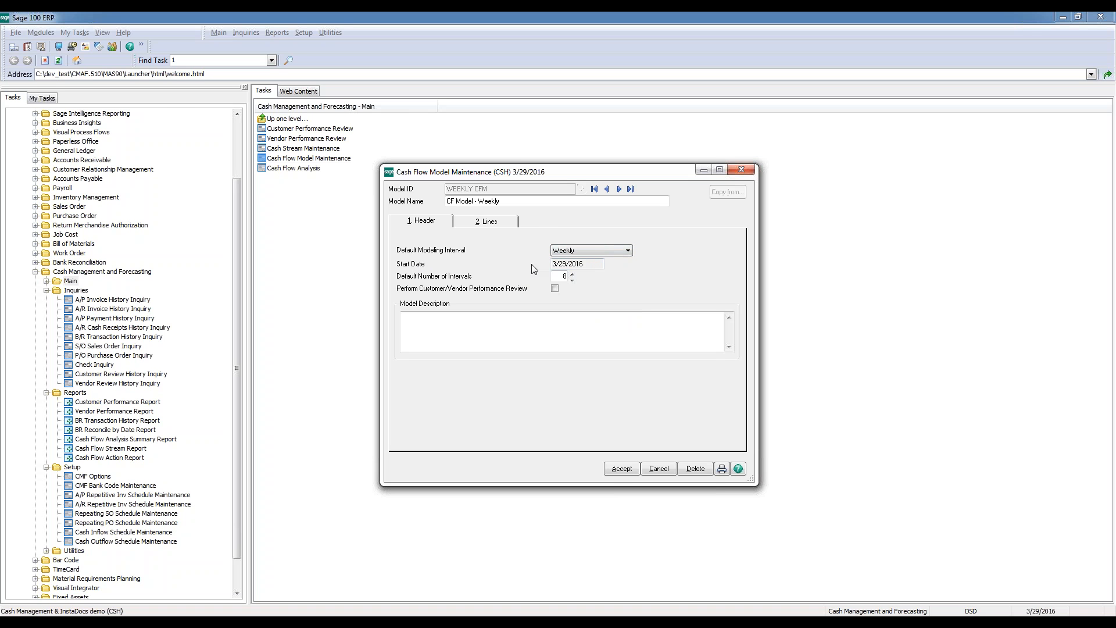
pyautogui.click(561, 276)
pyautogui.click(590, 280)
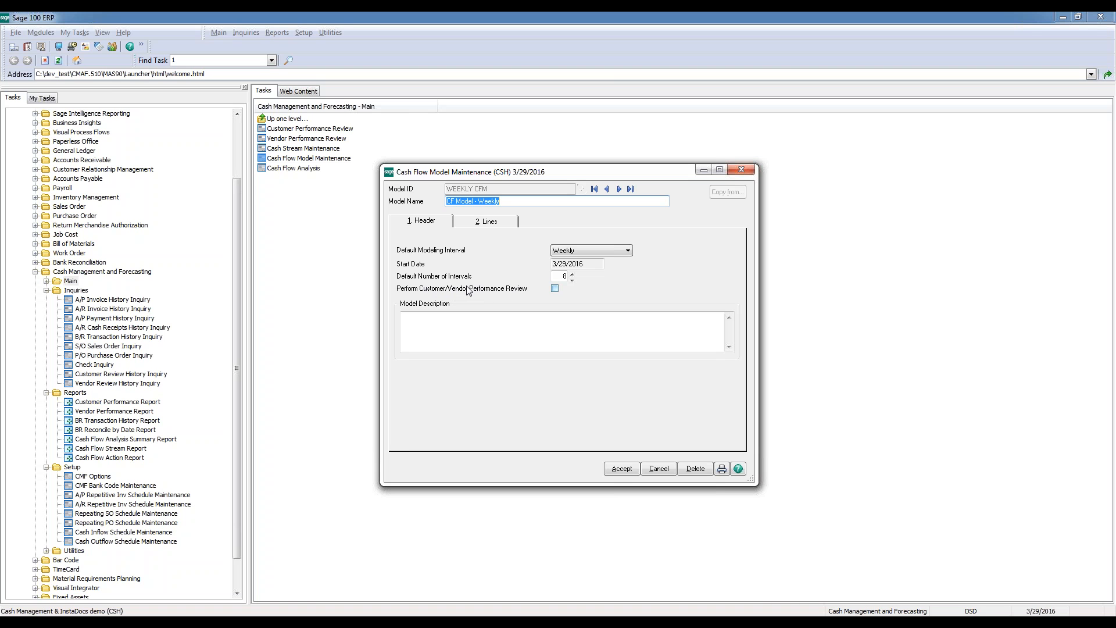
pyautogui.moveTo(521, 171); pyautogui.dragTo(506, 159)
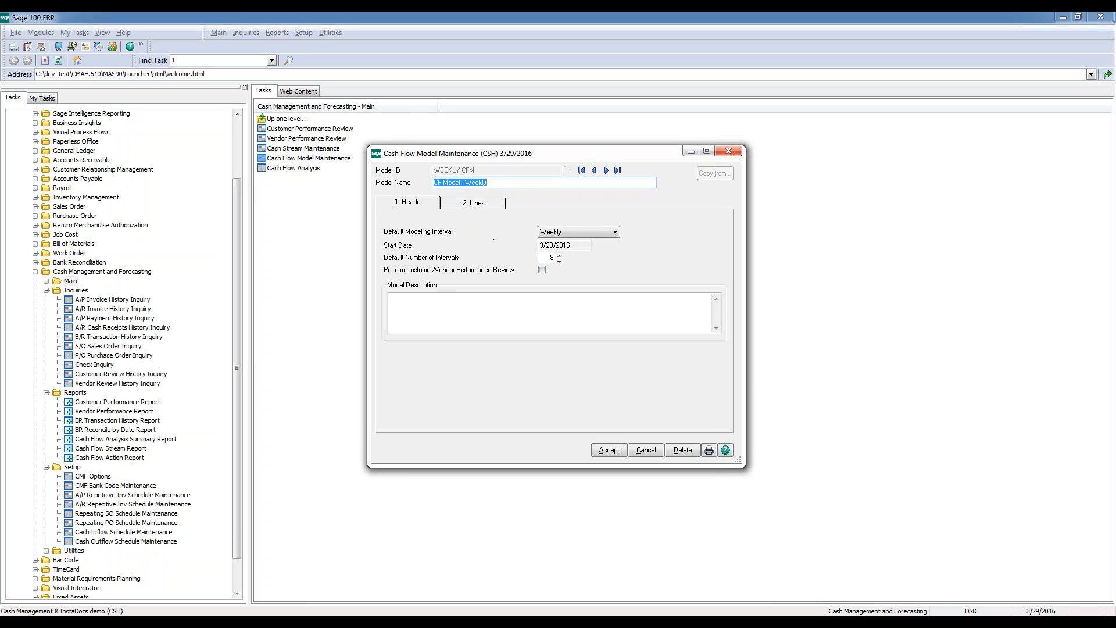
# Show the weekly model's stream lines and enlarge the maintenance window to view them from the first row
pyautogui.click(482, 204)
pyautogui.moveTo(504, 158); pyautogui.dragTo(387, 124)
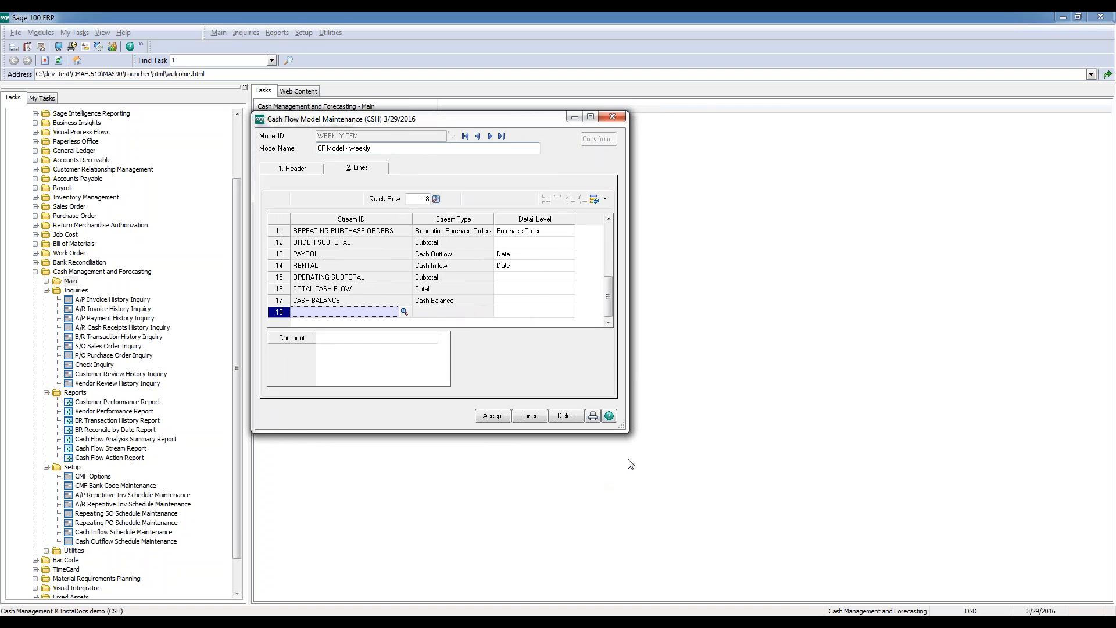
pyautogui.moveTo(624, 429); pyautogui.dragTo(798, 532)
pyautogui.moveTo(760, 314); pyautogui.dragTo(762, 272)
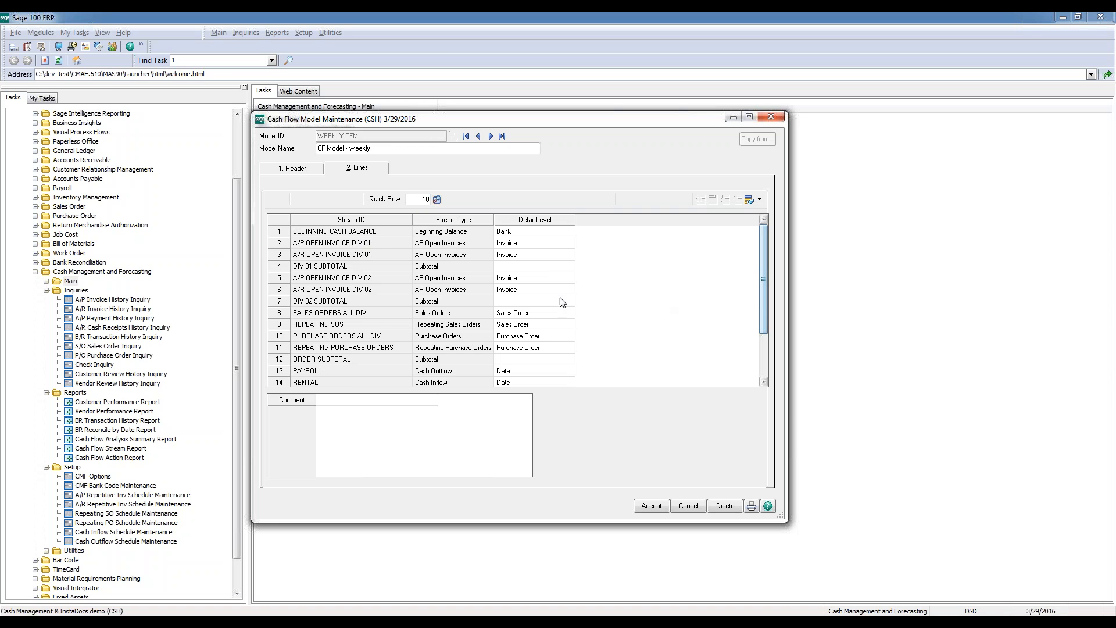
# Examine the model's stream lines from the beginning cash balance through the division subtotals to the final cash balance, and accept the model
pyautogui.click(334, 235)
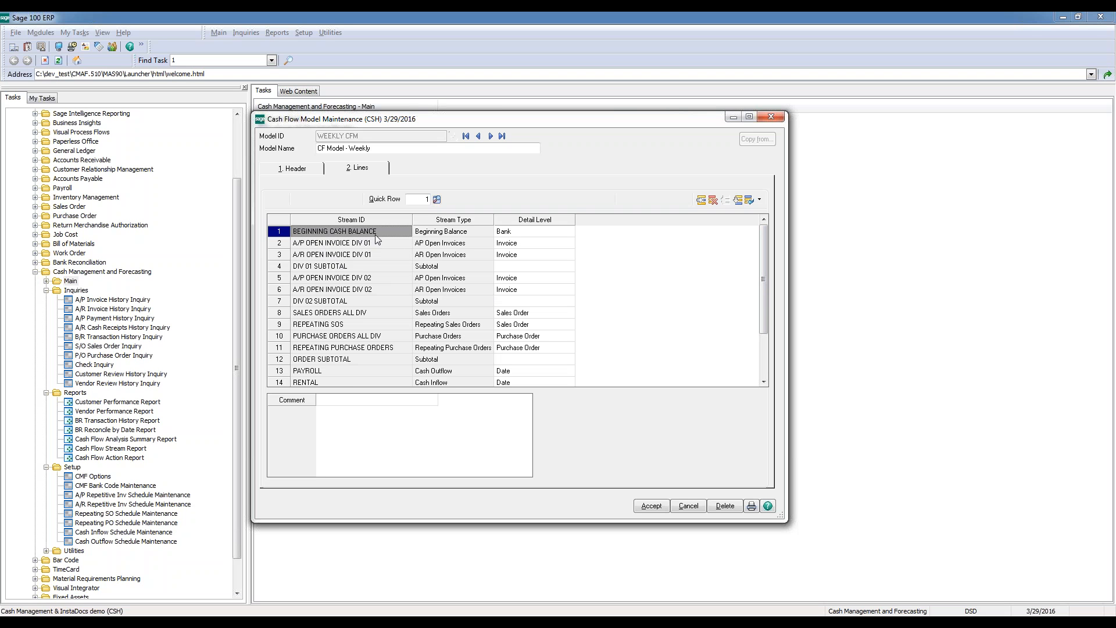
pyautogui.click(354, 267)
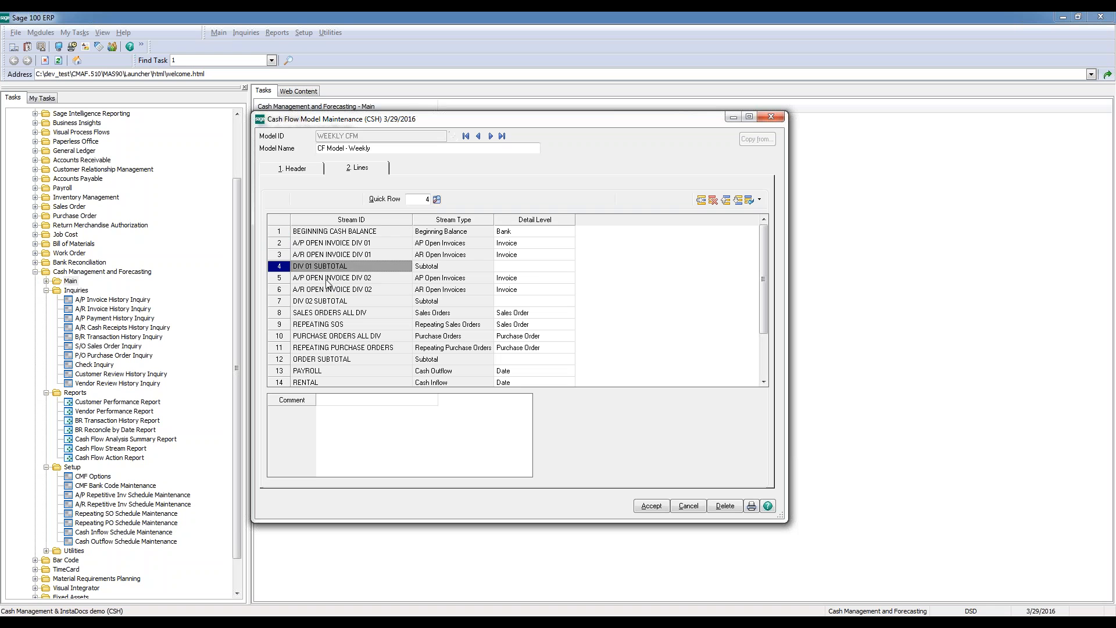
pyautogui.click(368, 289)
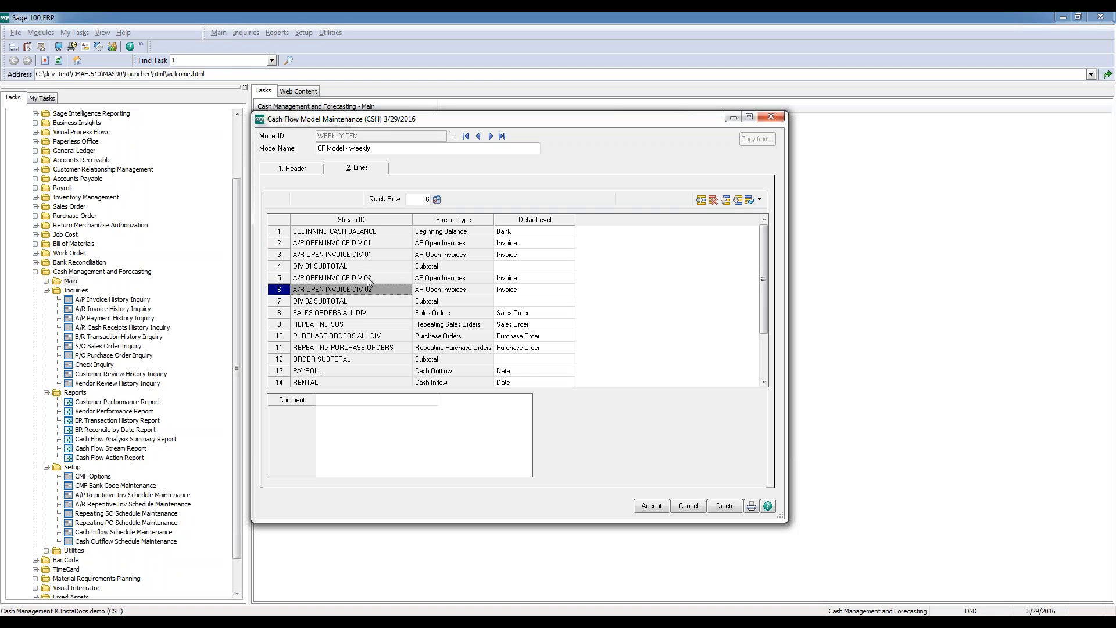
pyautogui.click(369, 279)
pyautogui.click(353, 302)
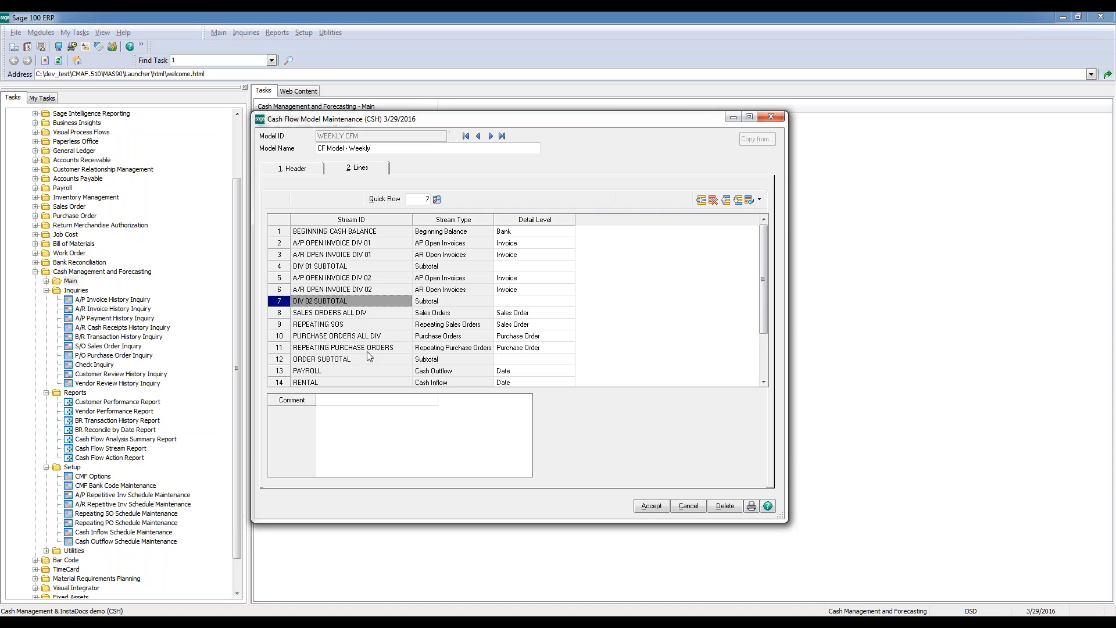
pyautogui.moveTo(764, 320); pyautogui.dragTo(764, 358)
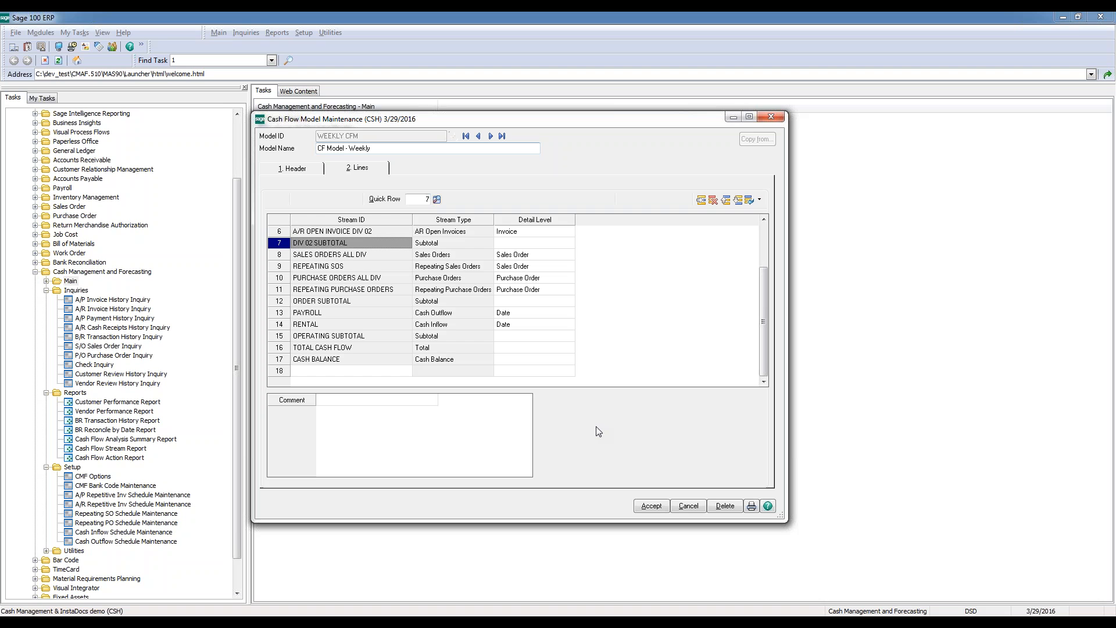
pyautogui.click(647, 505)
# Open Cash Flow Analysis and create a new analysis with the ID NEW ANALYSIS
pyautogui.doubleClick(299, 169)
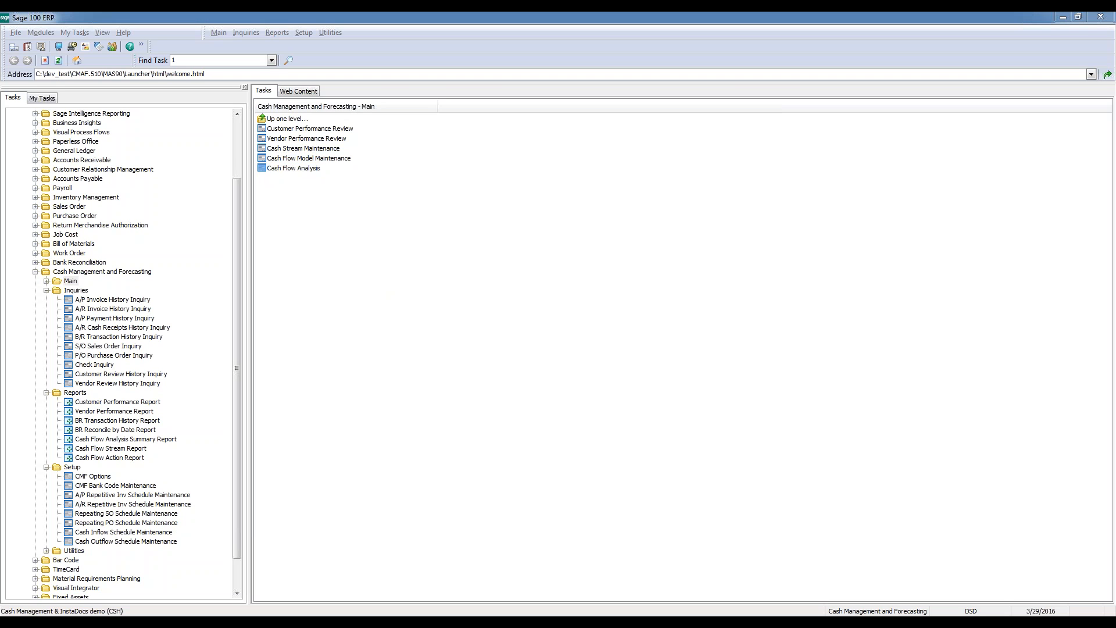
pyautogui.moveTo(444, 57); pyautogui.dragTo(515, 94)
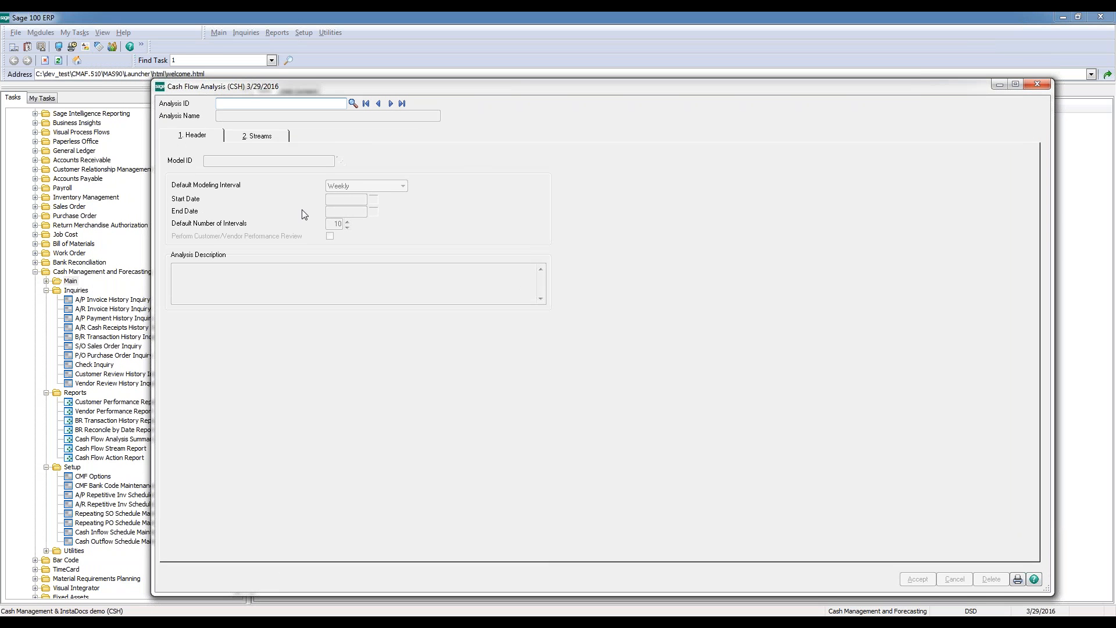
pyautogui.write('NEW ANALYSIS')
pyautogui.press('Tab')
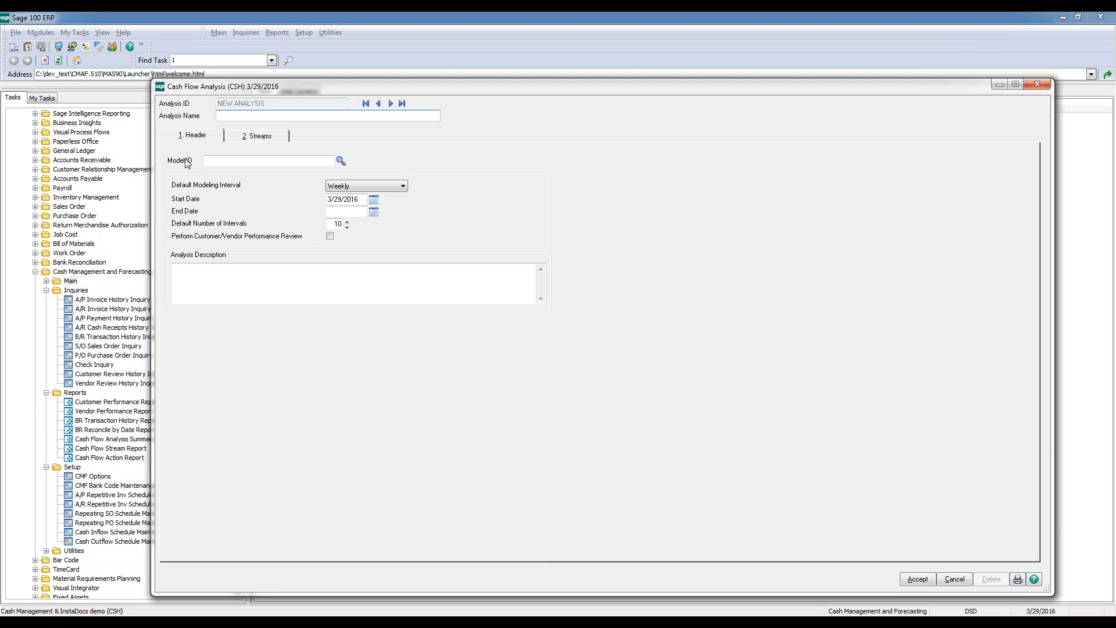
# Assign the WEEKLY CFM model to the analysis and check the start date and default interval settings
pyautogui.click(340, 161)
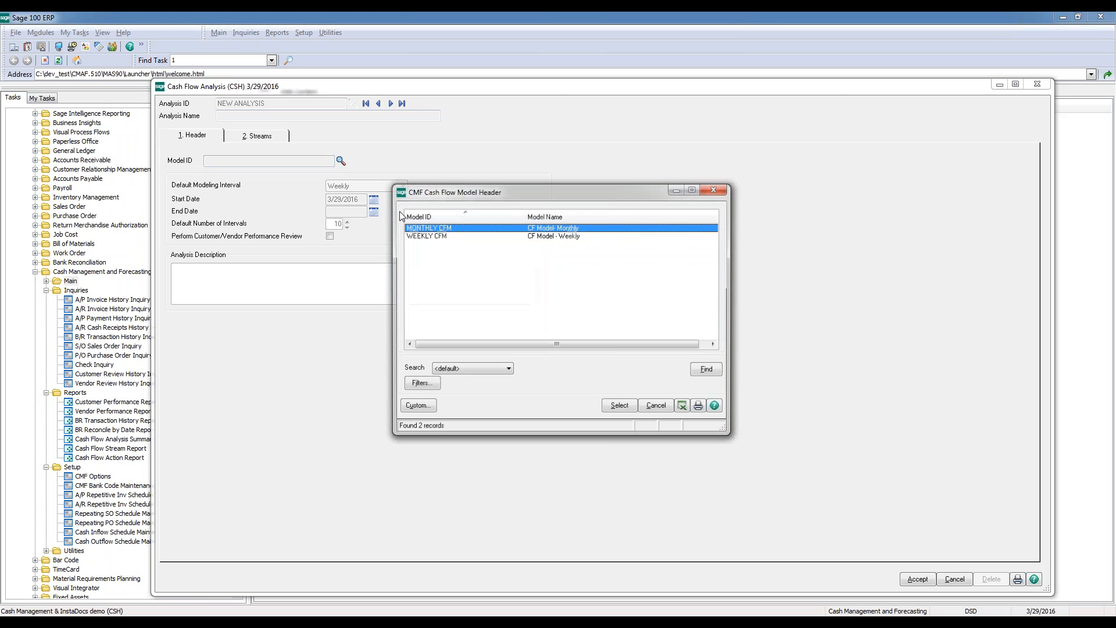
pyautogui.doubleClick(423, 235)
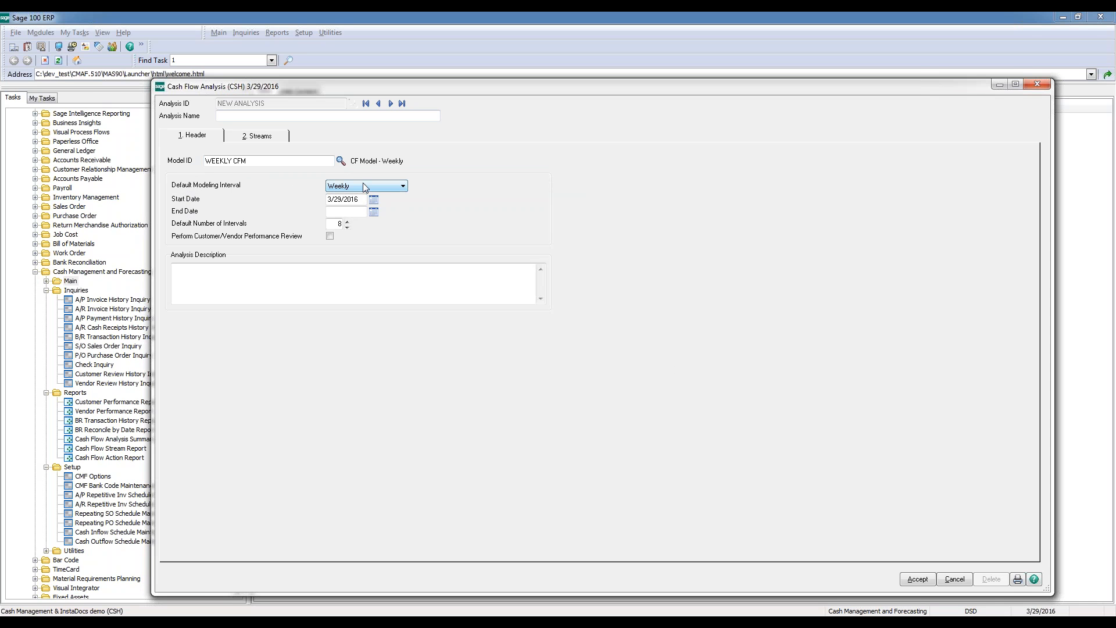
pyautogui.click(357, 198)
pyautogui.moveTo(334, 86); pyautogui.dragTo(306, 89)
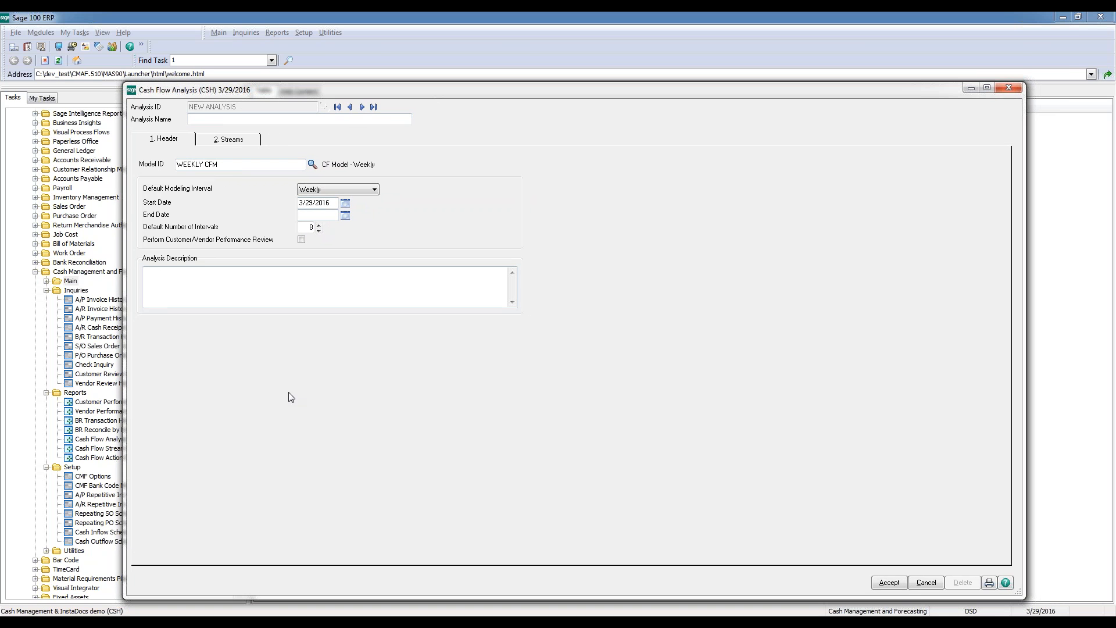
# Show the analysis streams and explode them to fill in the amounts for each weekly interval
pyautogui.click(236, 143)
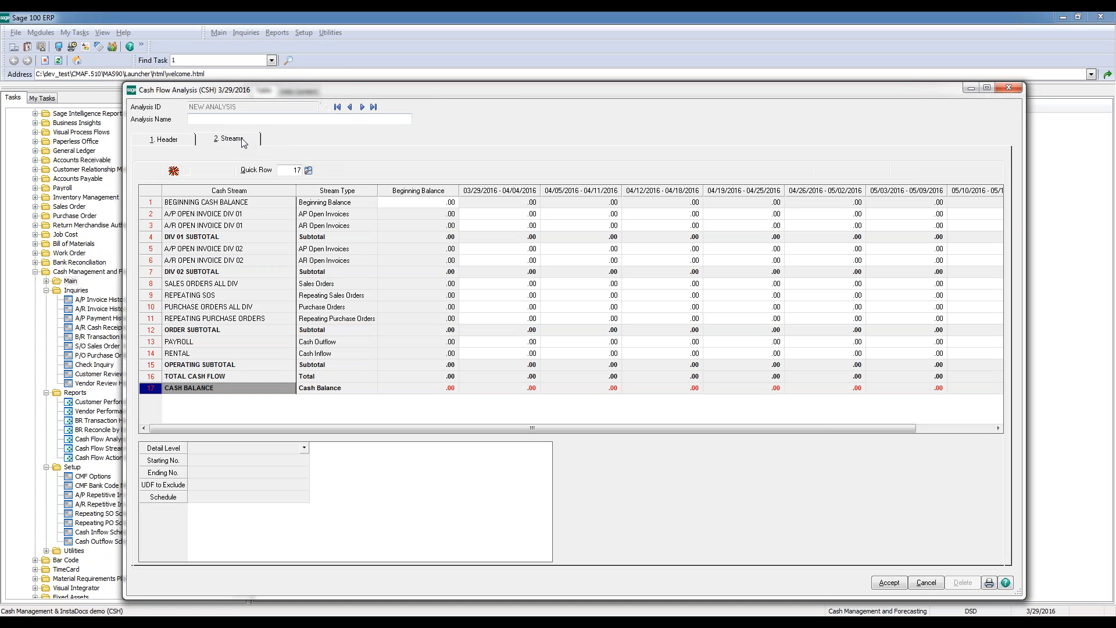
pyautogui.moveTo(347, 91); pyautogui.dragTo(315, 87)
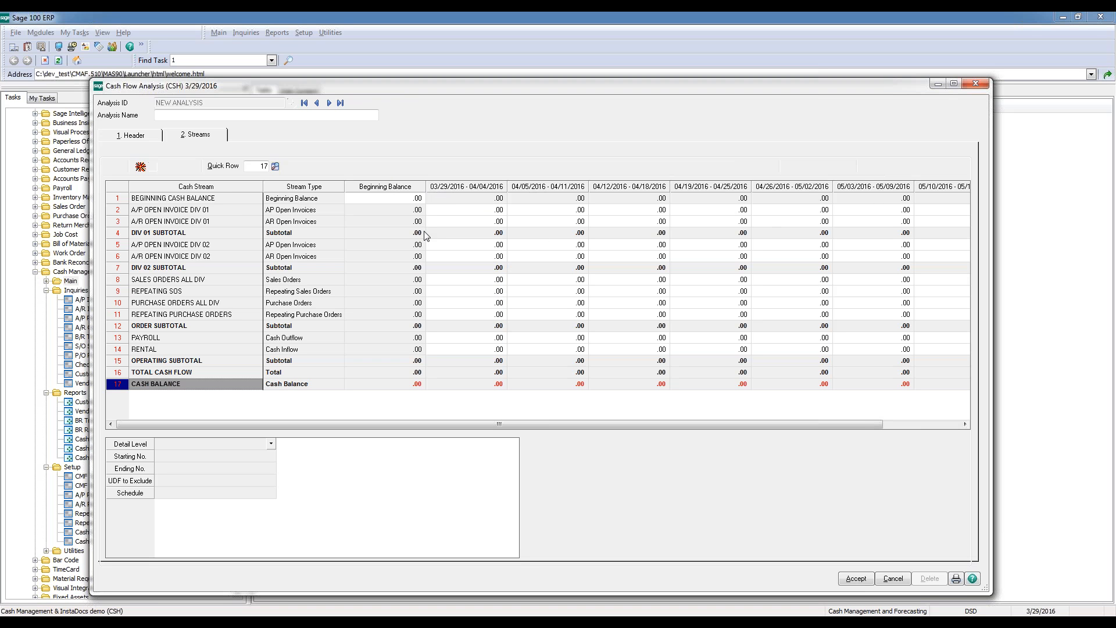
pyautogui.click(141, 168)
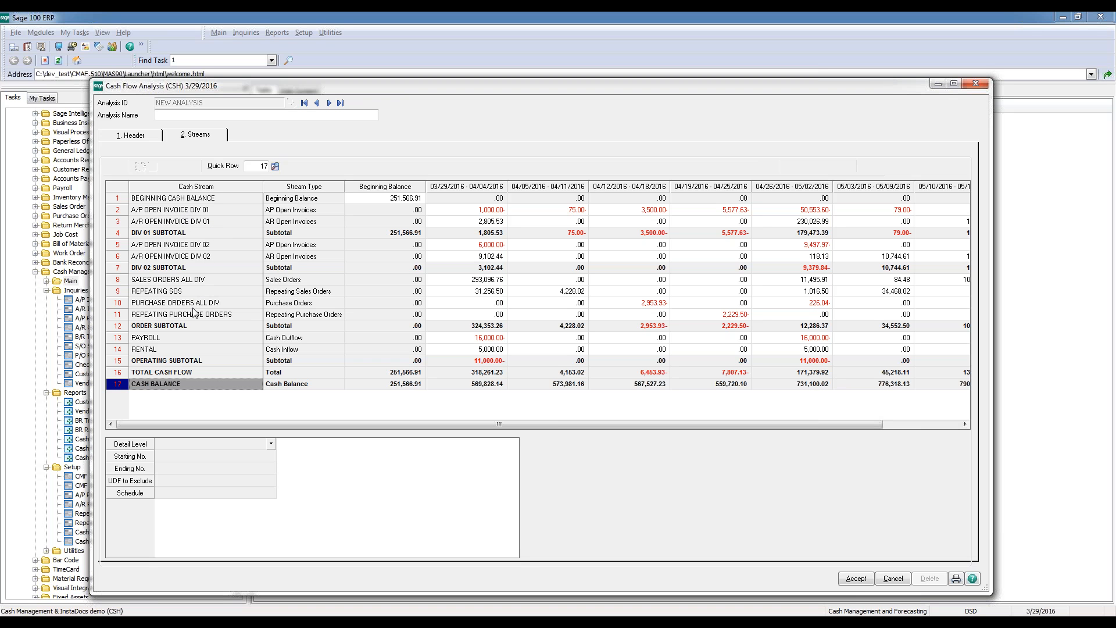
# Examine the first week's division 01 invoice amounts and total cash flow, and follow the cash balance through the week of 04/19/2016
pyautogui.click(474, 210)
pyautogui.click(473, 222)
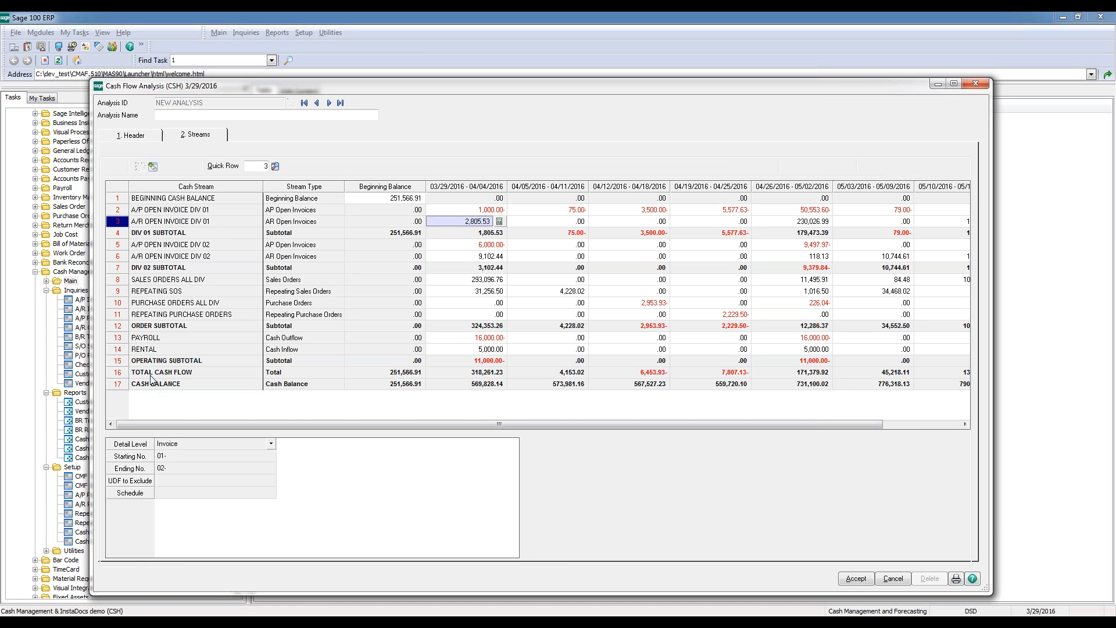
pyautogui.click(494, 373)
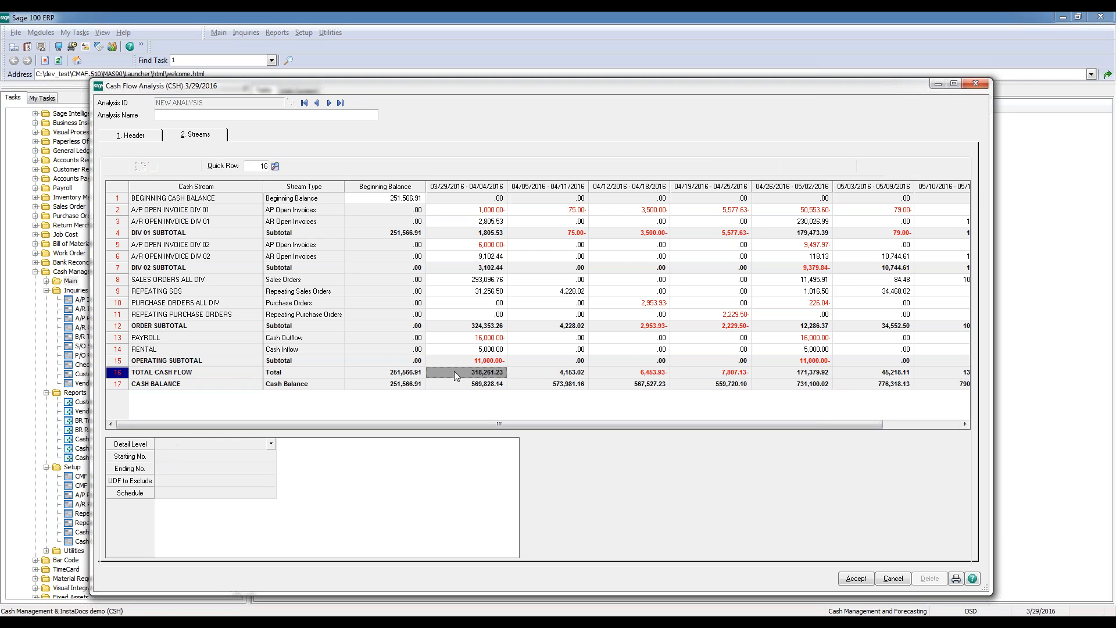
pyautogui.click(475, 384)
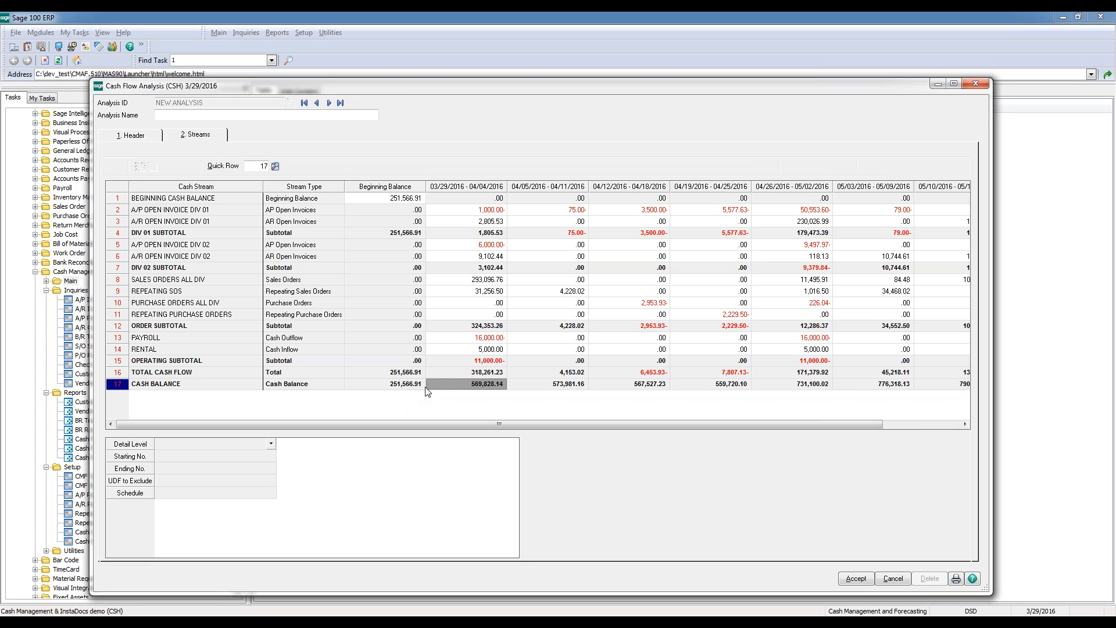
pyautogui.click(535, 383)
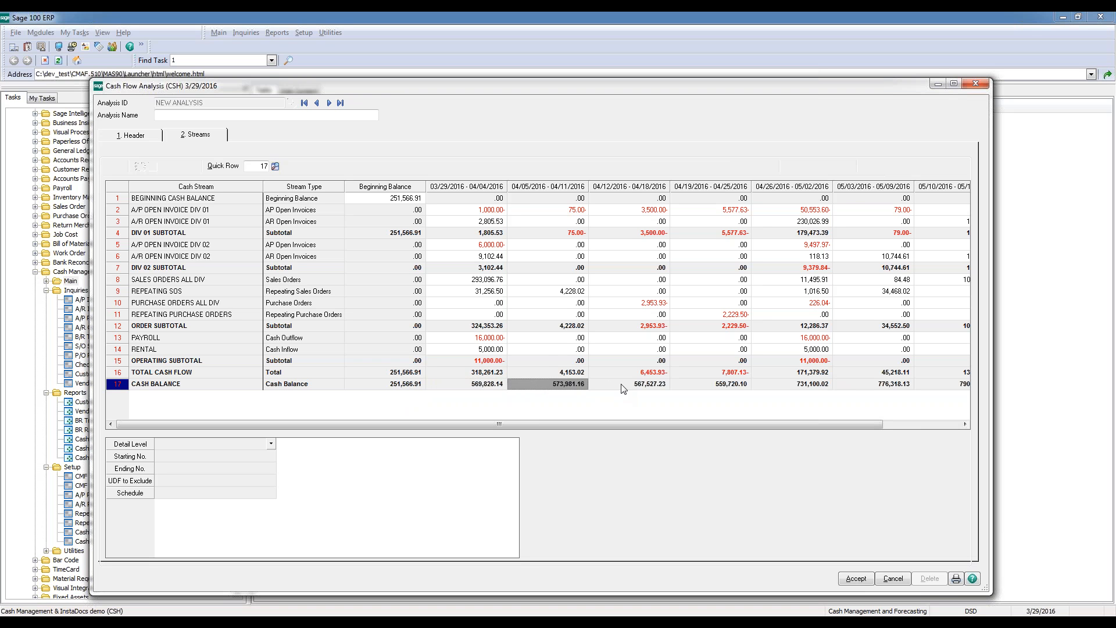
pyautogui.click(646, 384)
pyautogui.click(707, 386)
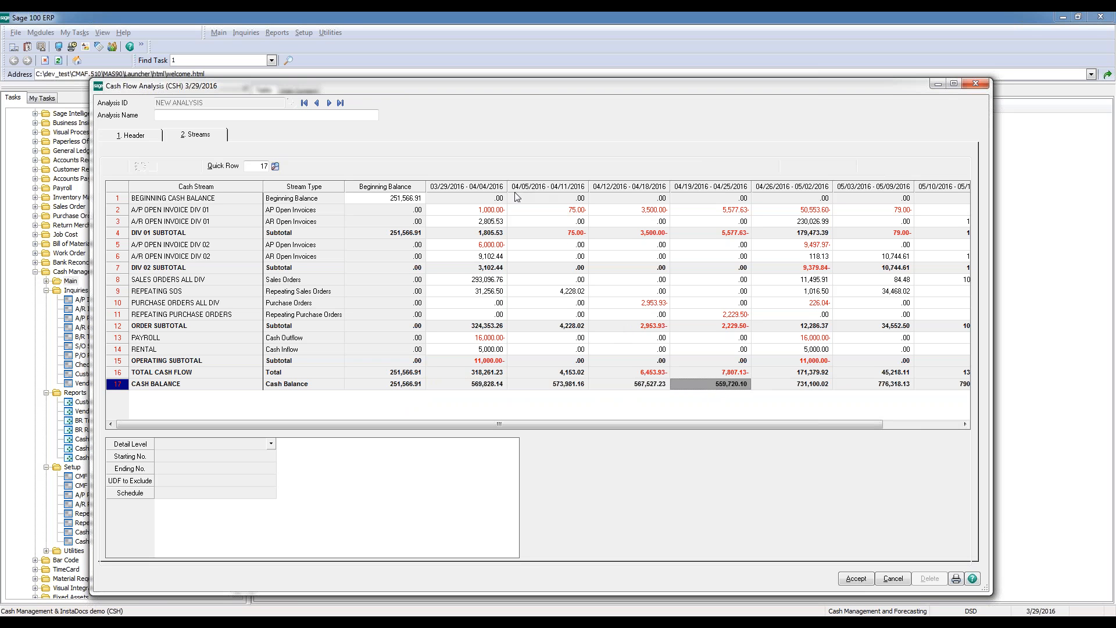
# Open the analysis detail for A/P OPEN INVOICE DIV 02 in the 03/29/2016 - 04/04/2016 interval and review its invoice lines
pyautogui.moveTo(514, 94); pyautogui.dragTo(474, 102)
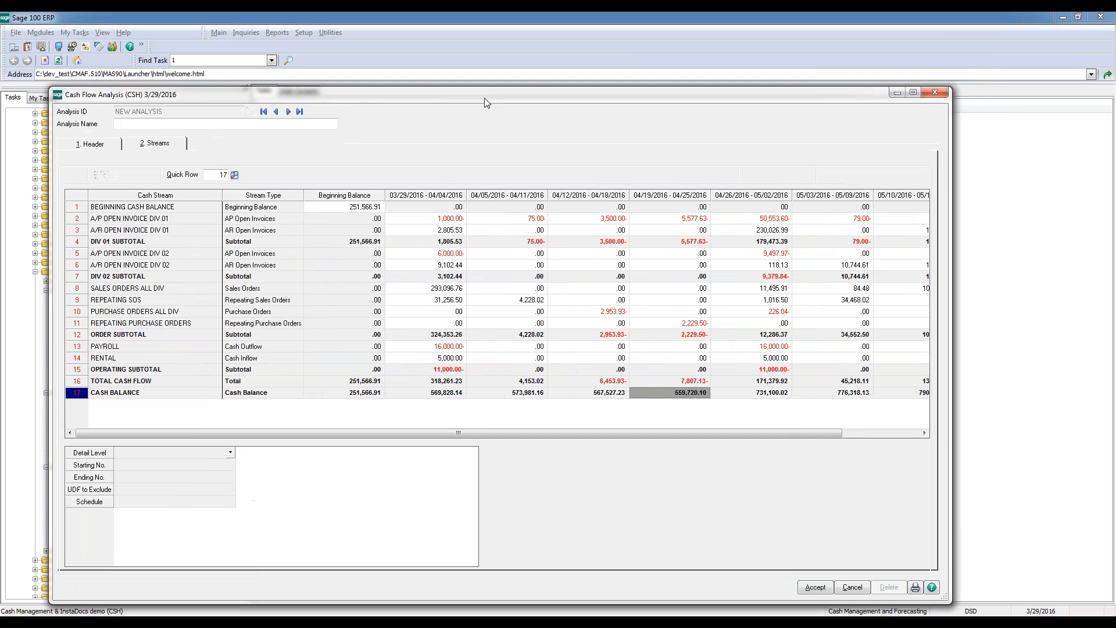
pyautogui.click(449, 254)
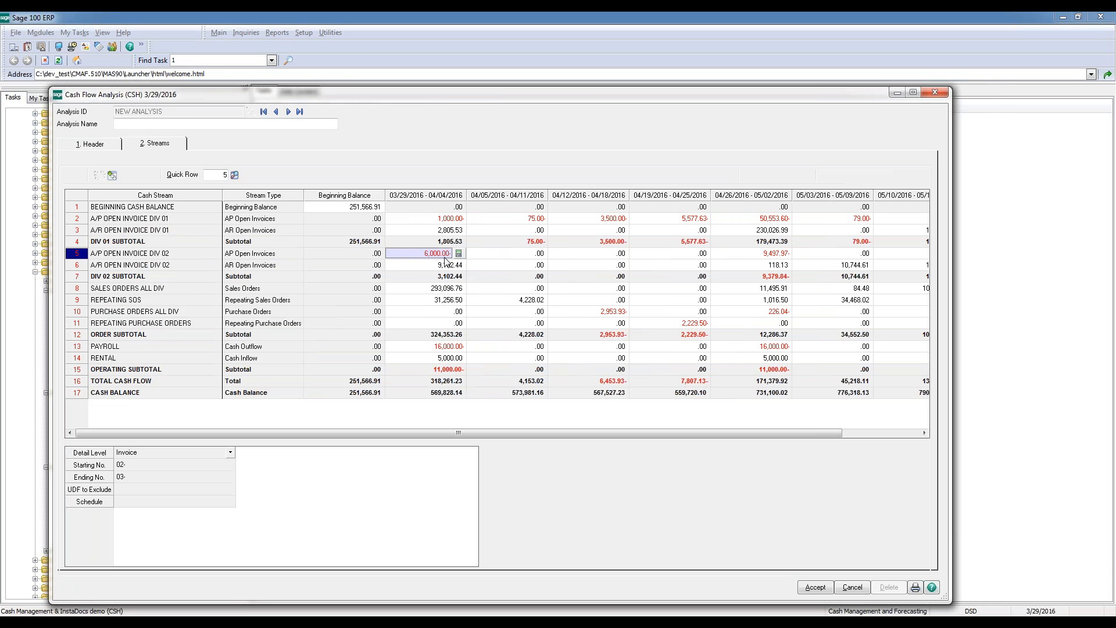
pyautogui.click(111, 175)
pyautogui.moveTo(400, 243); pyautogui.dragTo(419, 295)
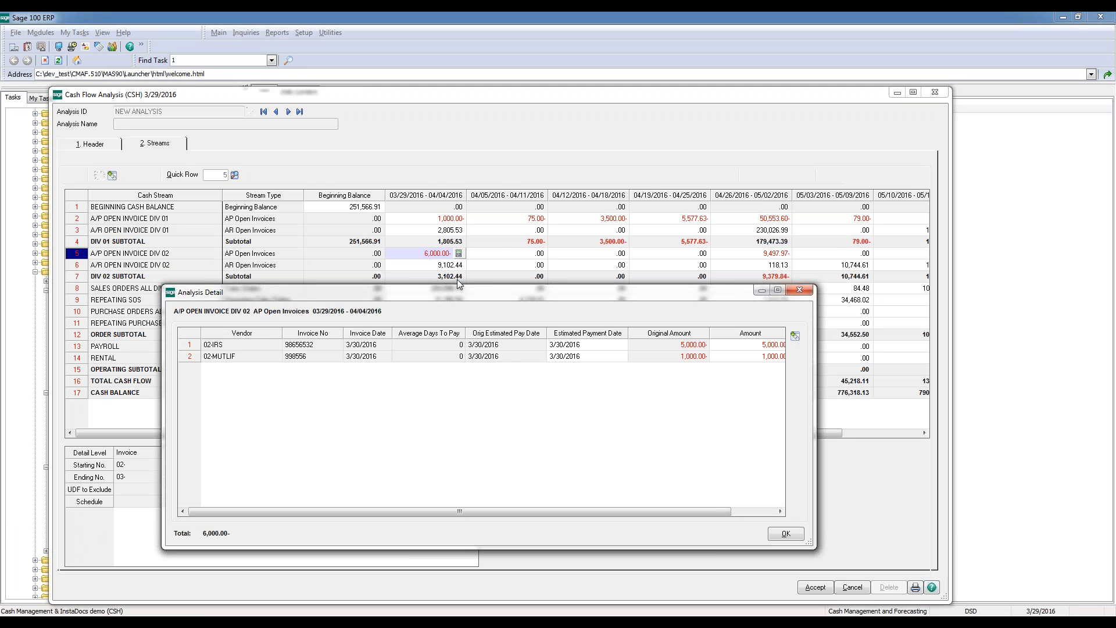
pyautogui.moveTo(480, 296); pyautogui.dragTo(508, 196)
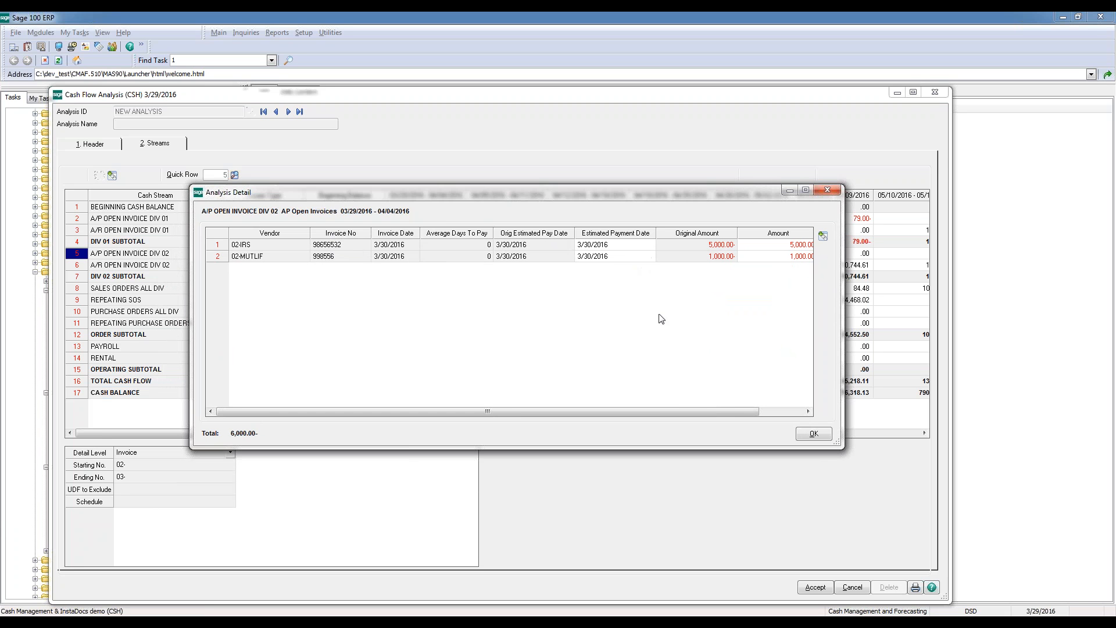
pyautogui.moveTo(697, 411); pyautogui.dragTo(712, 417)
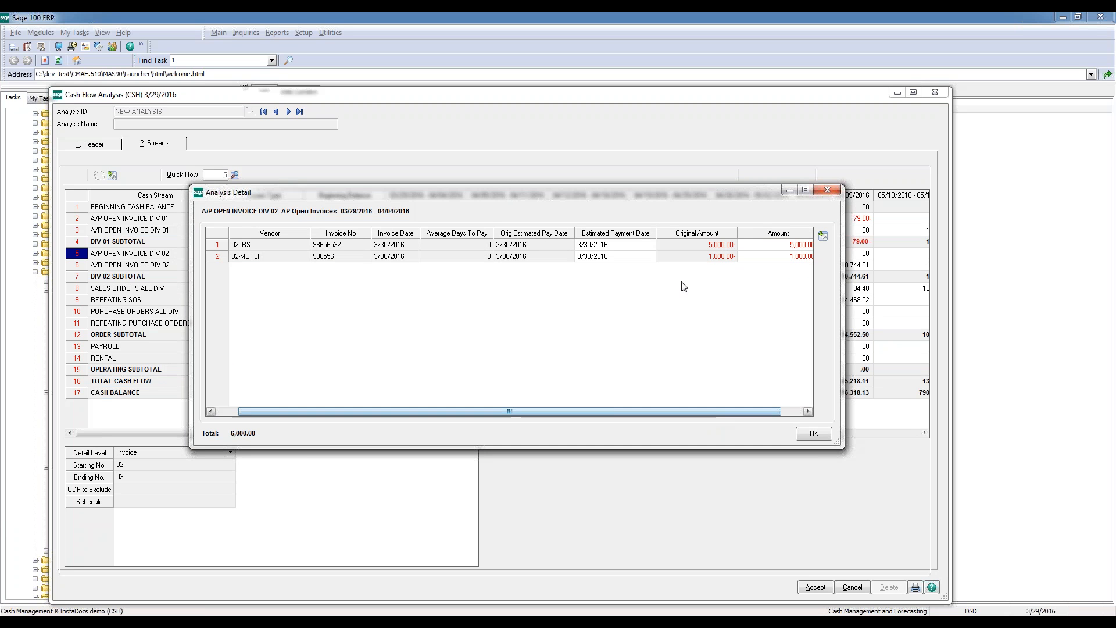
pyautogui.moveTo(678, 193); pyautogui.dragTo(611, 265)
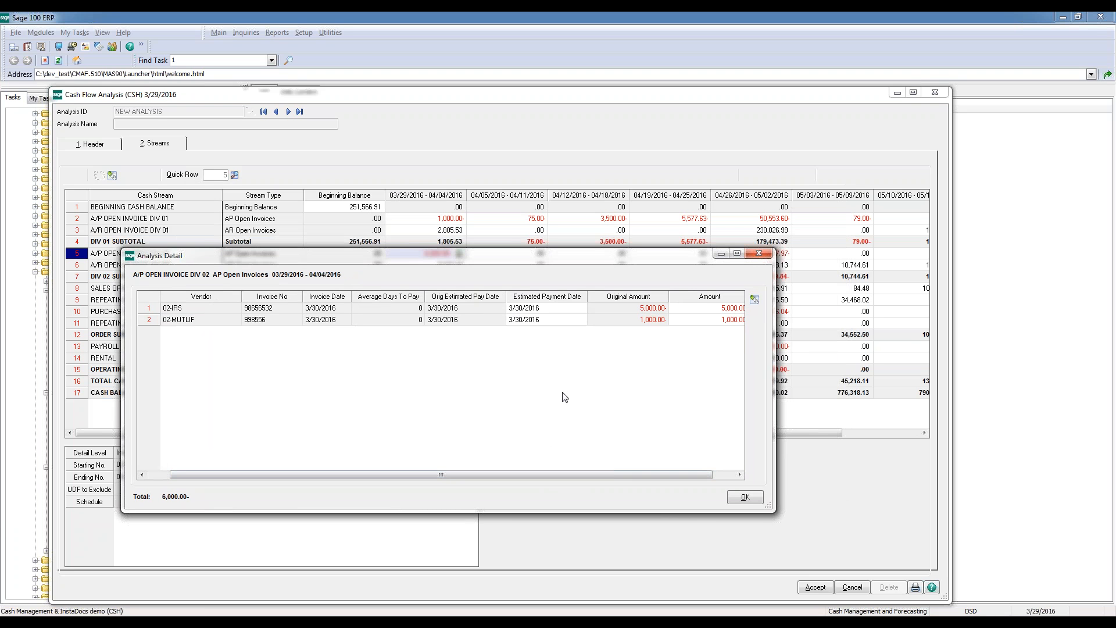
pyautogui.moveTo(563, 258); pyautogui.dragTo(555, 282)
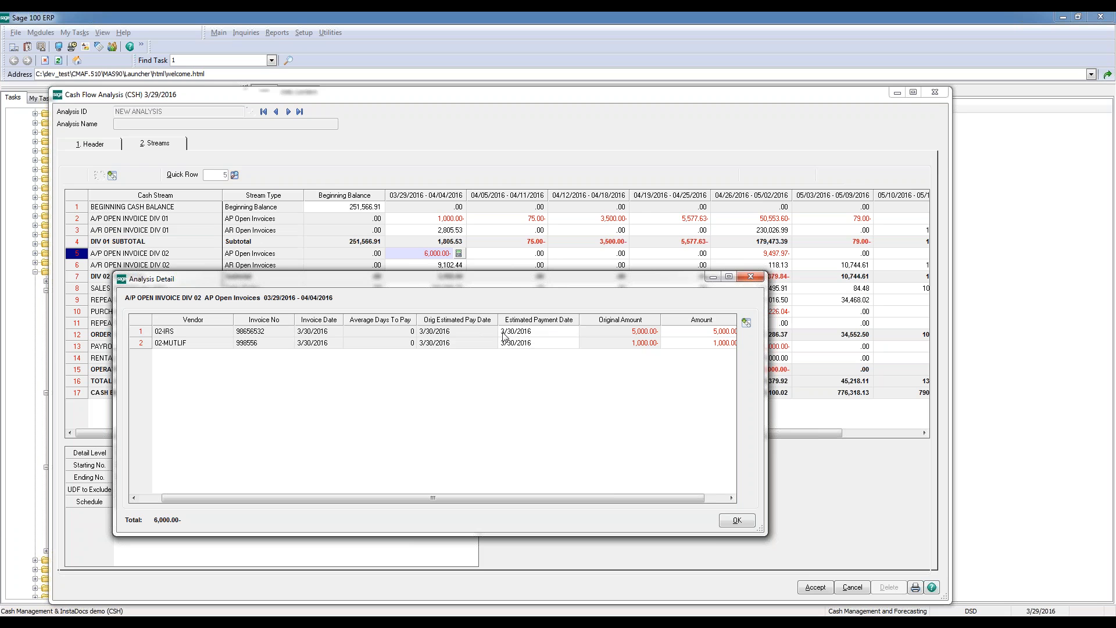
# Set the estimated payment date of the IRS invoice to 4/16/2016, confirm the detail and compare the affected division 02 payables intervals
pyautogui.click(550, 336)
pyautogui.write('0')
pyautogui.press('Tab')
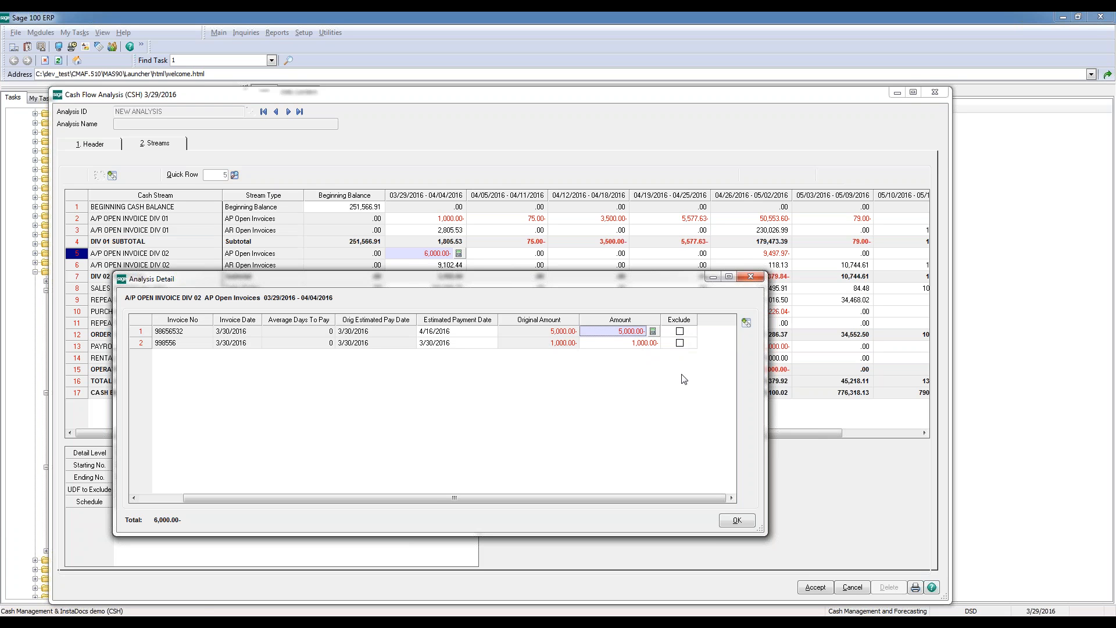
pyautogui.click(737, 521)
pyautogui.click(457, 256)
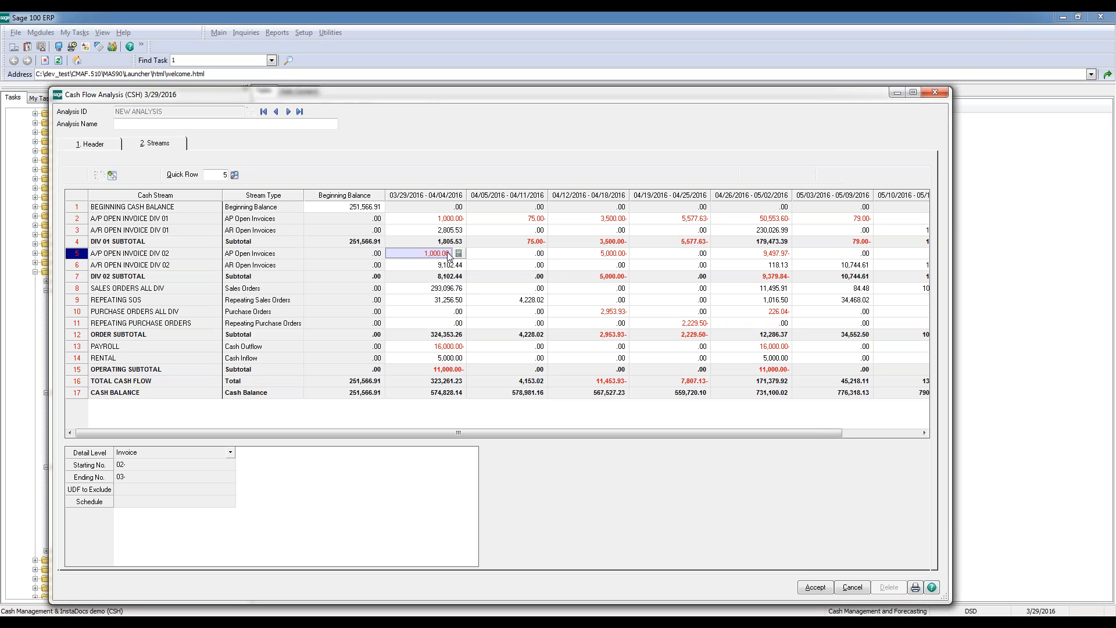
pyautogui.click(610, 256)
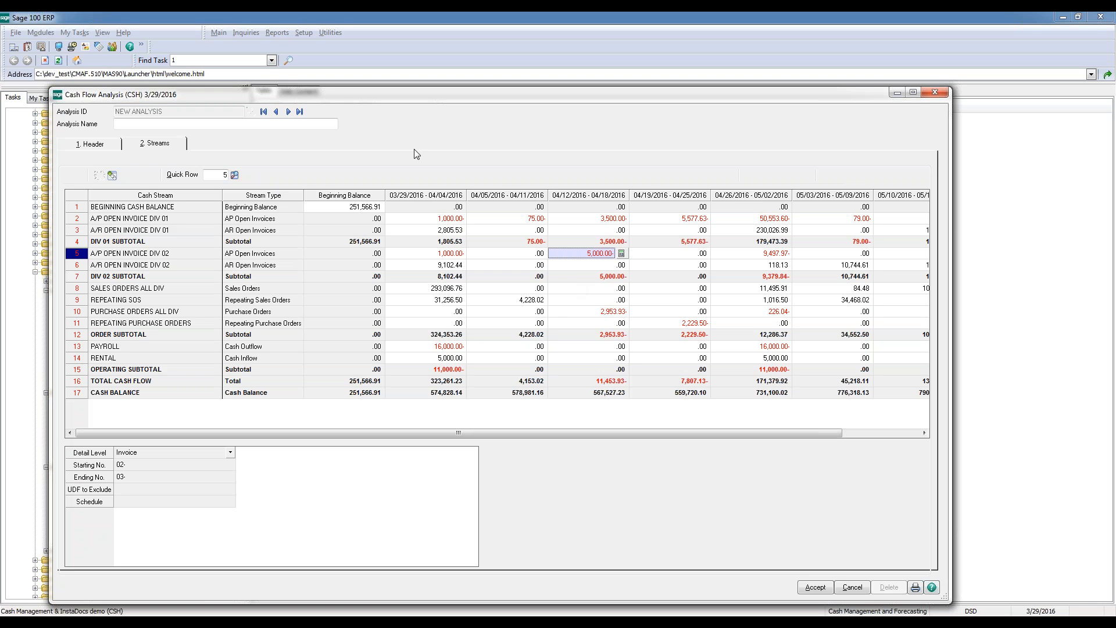
# Review the A/R OPEN INVOICE DIV 02 detail for 03/29/2016 - 04/04/2016, checking the average days to pay and estimated payment dates
pyautogui.click(449, 346)
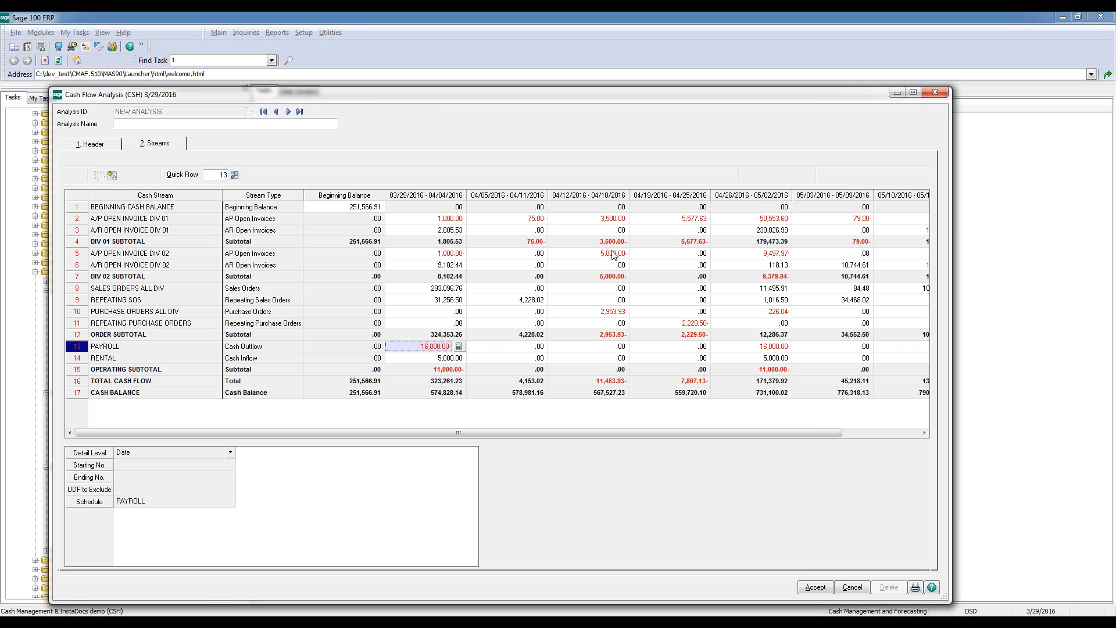
pyautogui.click(451, 266)
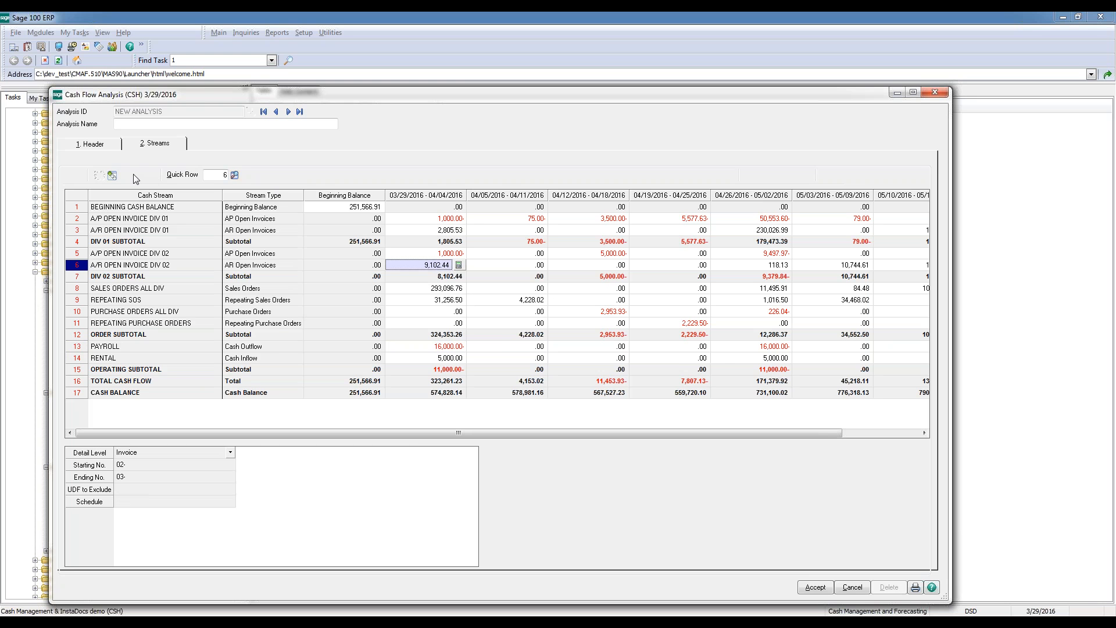
pyautogui.click(113, 175)
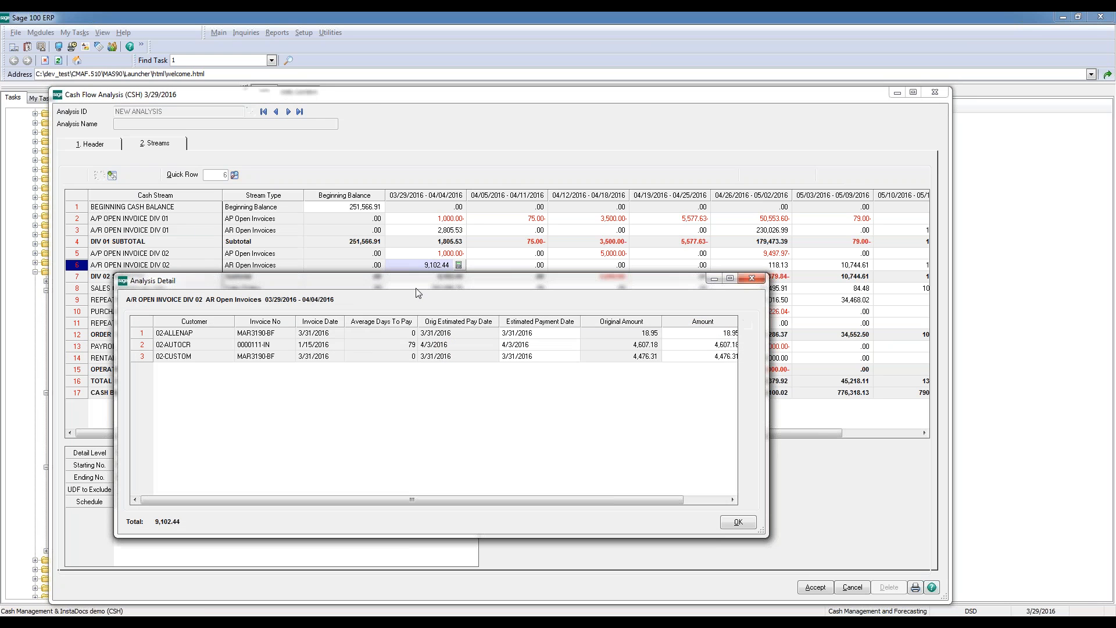
pyautogui.moveTo(416, 289); pyautogui.dragTo(480, 301)
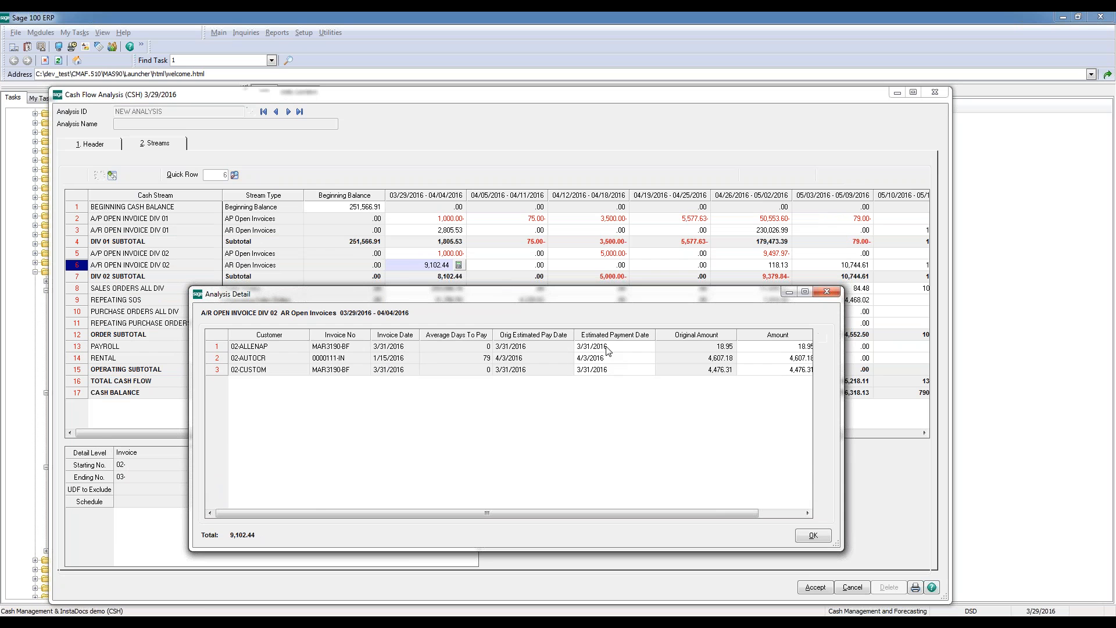
pyautogui.click(476, 358)
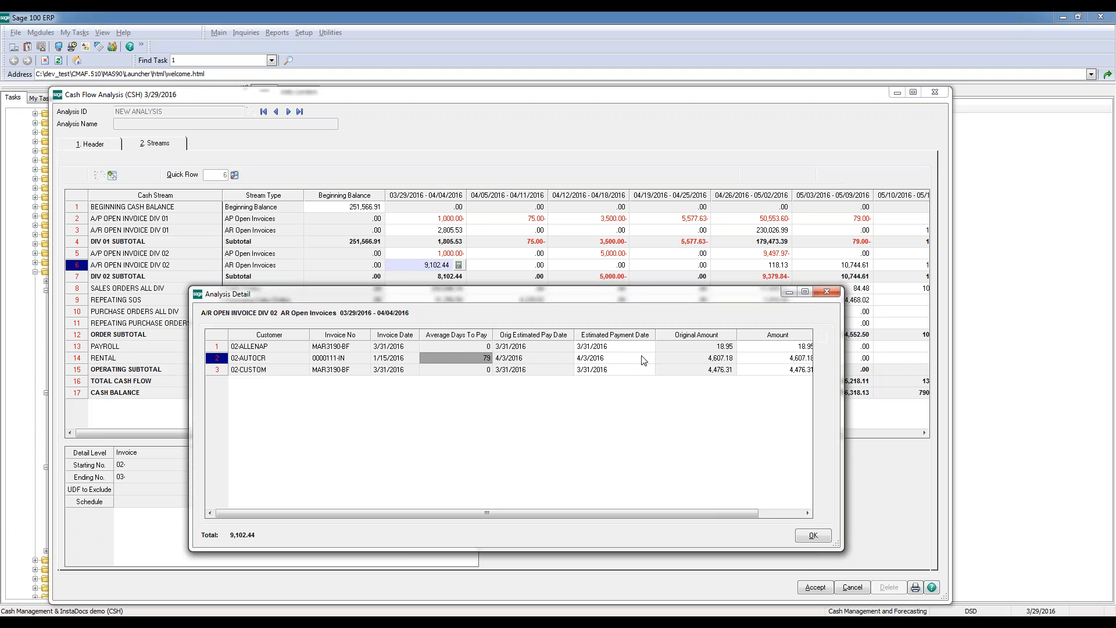
pyautogui.click(825, 536)
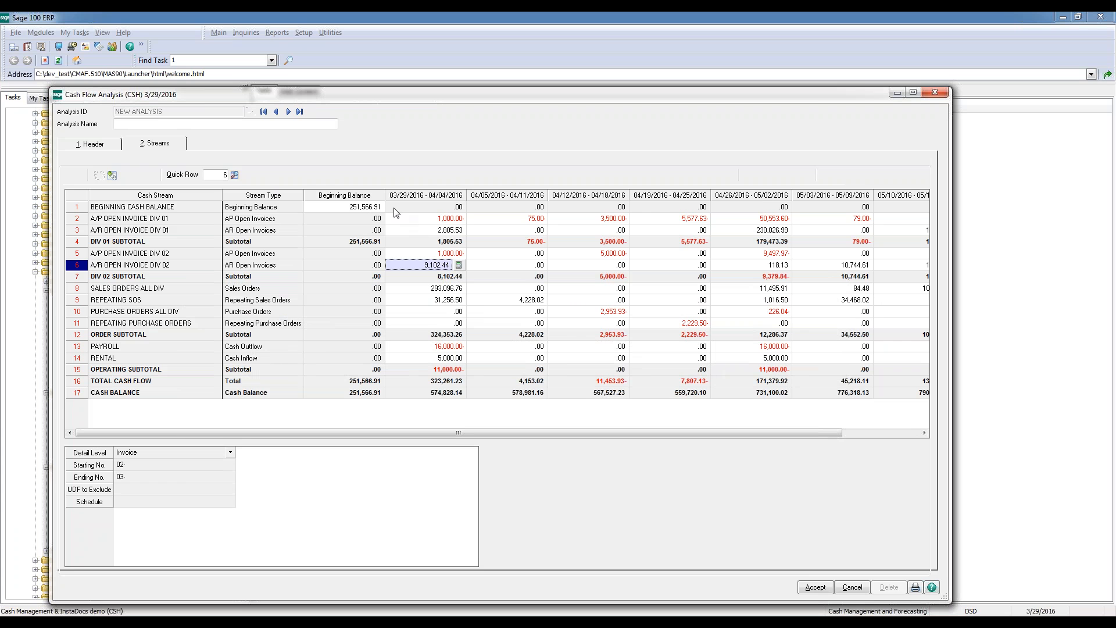
# Show the Export to Excel option for the streams grid and dismiss the options without exporting
pyautogui.rightClick(495, 265)
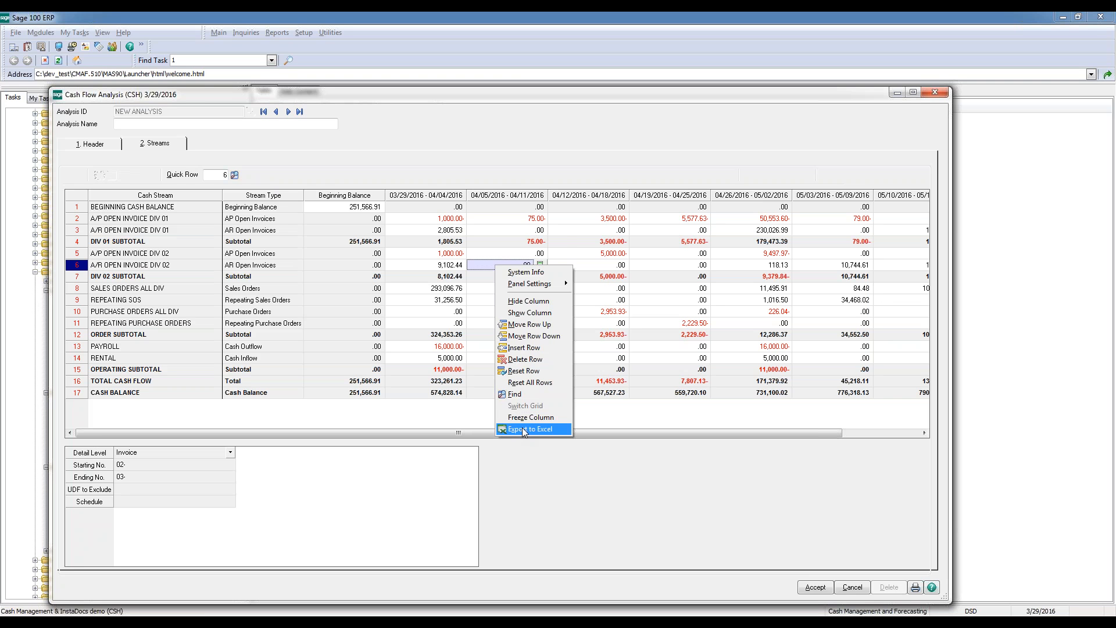
pyautogui.click(546, 93)
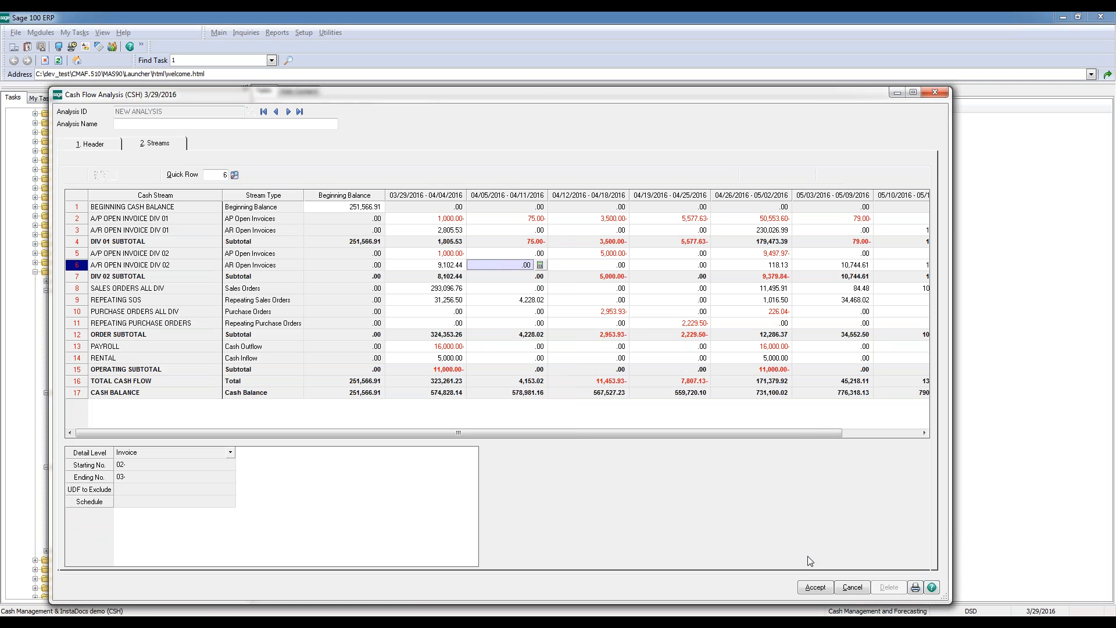
# Accept the new analysis, close Cash Flow Analysis and list the Cash Management and Forecasting reports
pyautogui.click(816, 588)
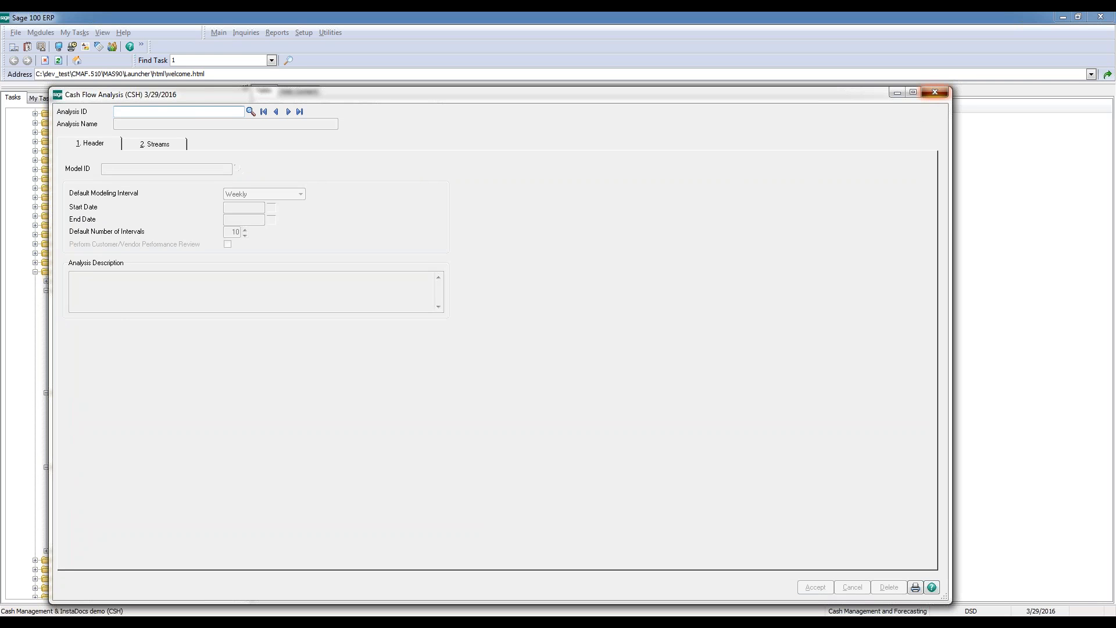
pyautogui.click(934, 92)
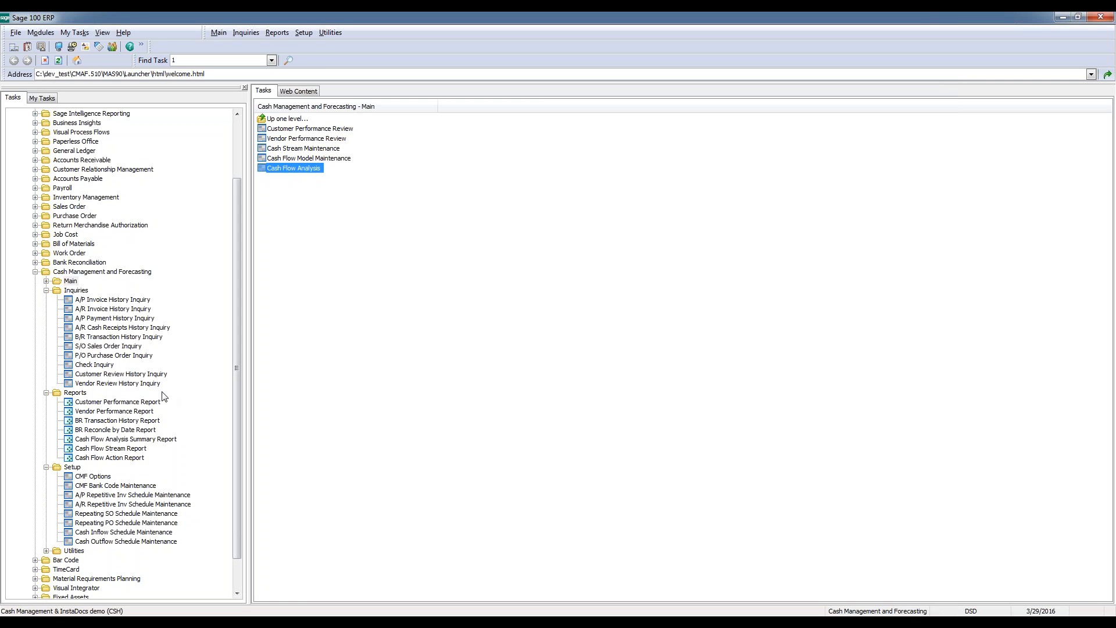
pyautogui.doubleClick(75, 393)
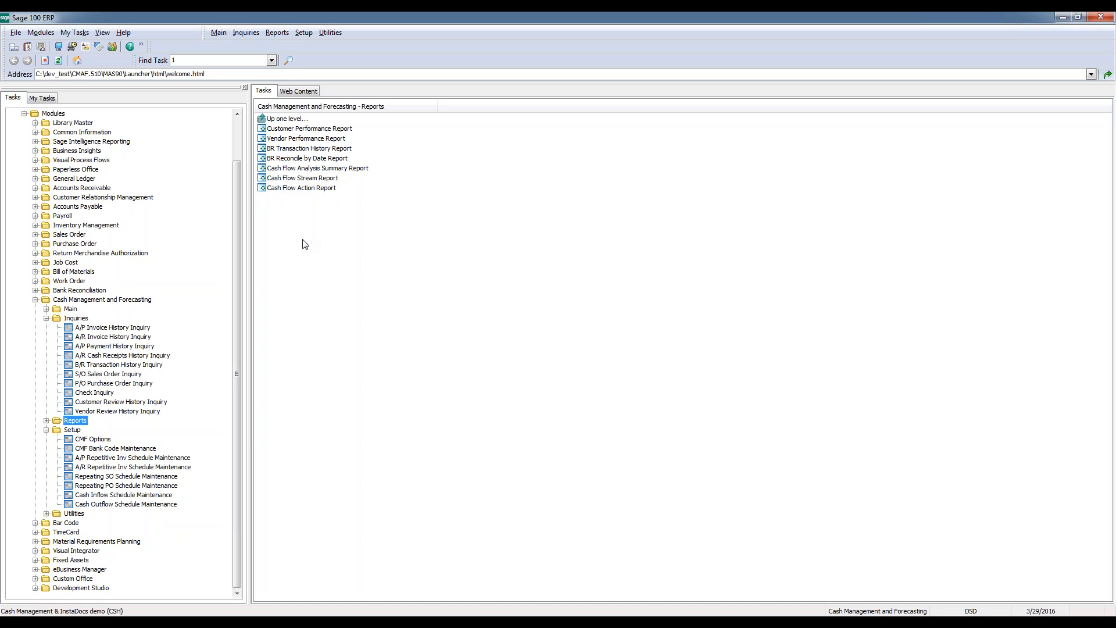
# Preview the Cash Flow Analysis Summary Report for the analysis ID NEW ANALYSIS
pyautogui.click(355, 169)
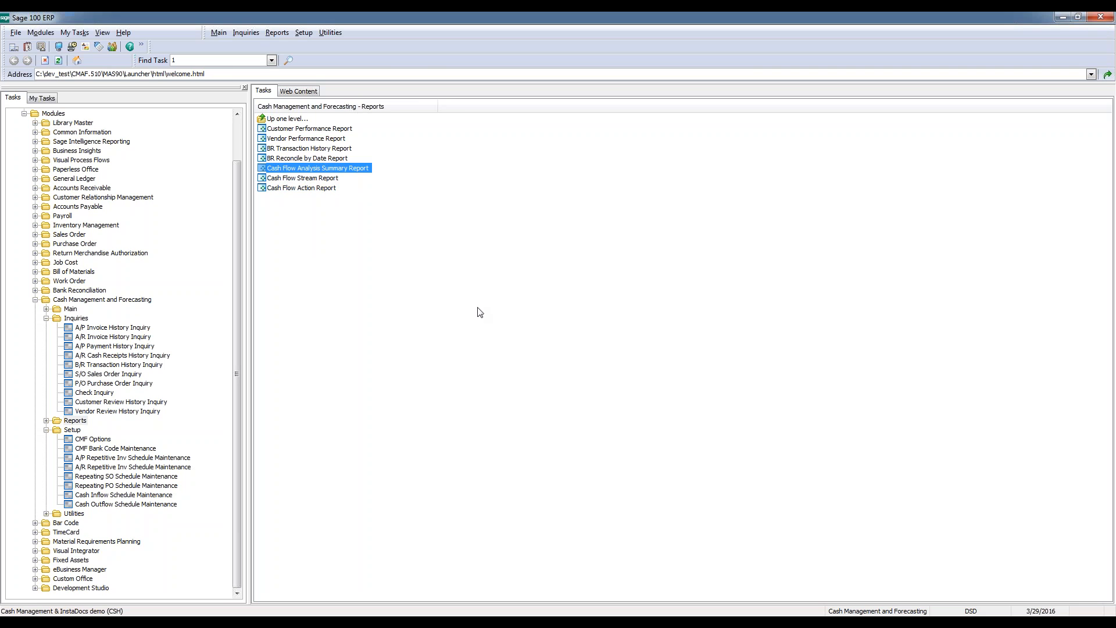
pyautogui.click(585, 347)
pyautogui.click(603, 348)
pyautogui.click(446, 238)
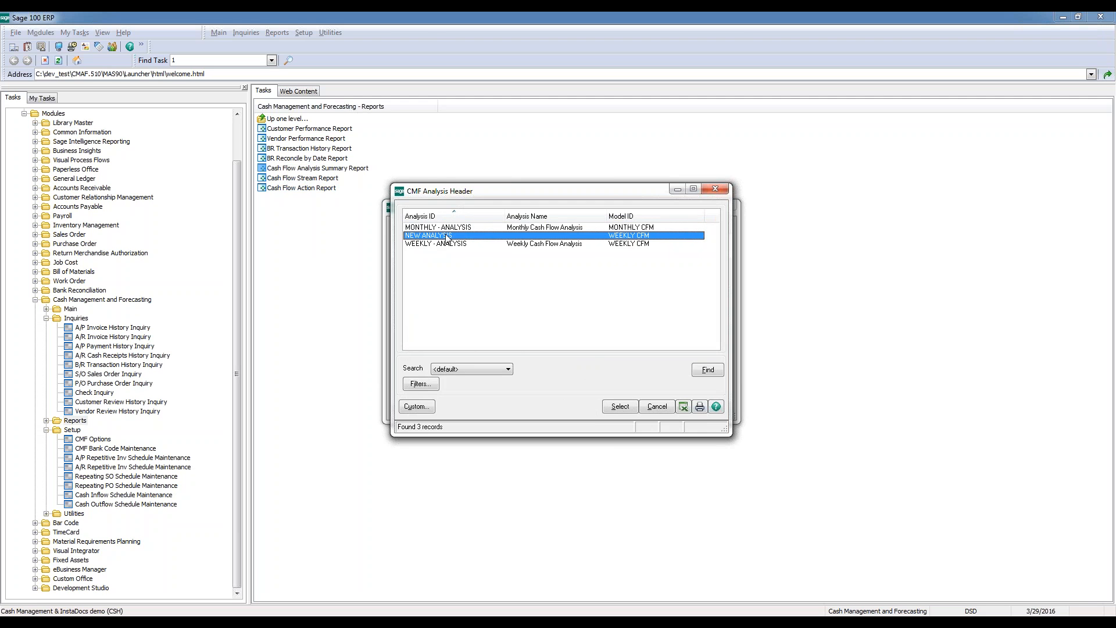
pyautogui.doubleClick(447, 237)
pyautogui.click(659, 408)
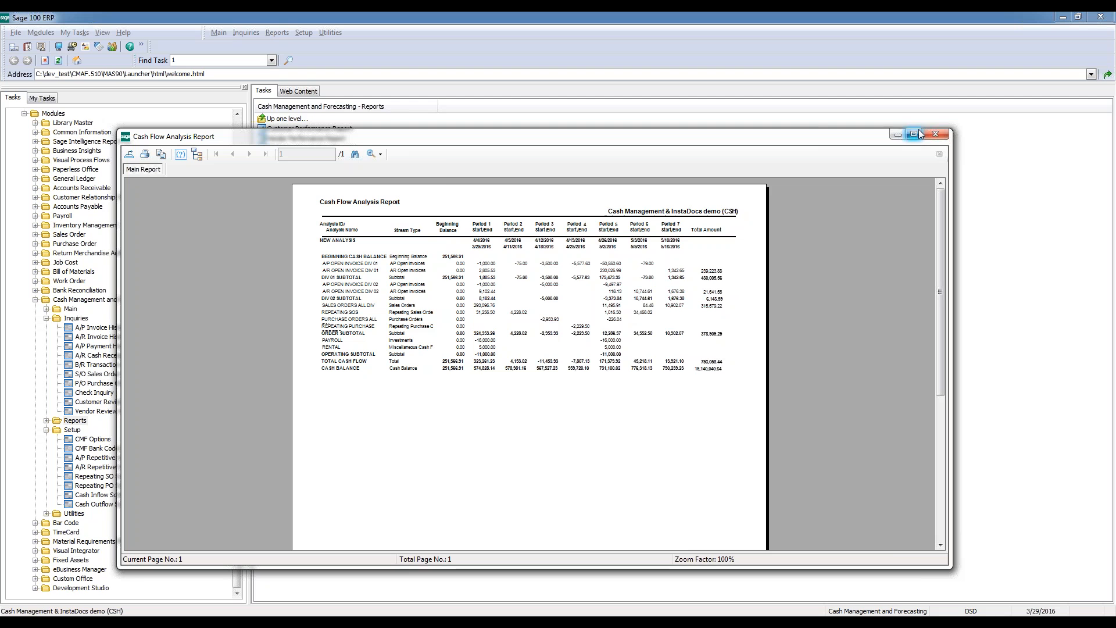
# Compare the A/P OPEN INVOICE DIV 02 amounts of periods 1 and 3 at 150% zoom and close the report
pyautogui.click(380, 154)
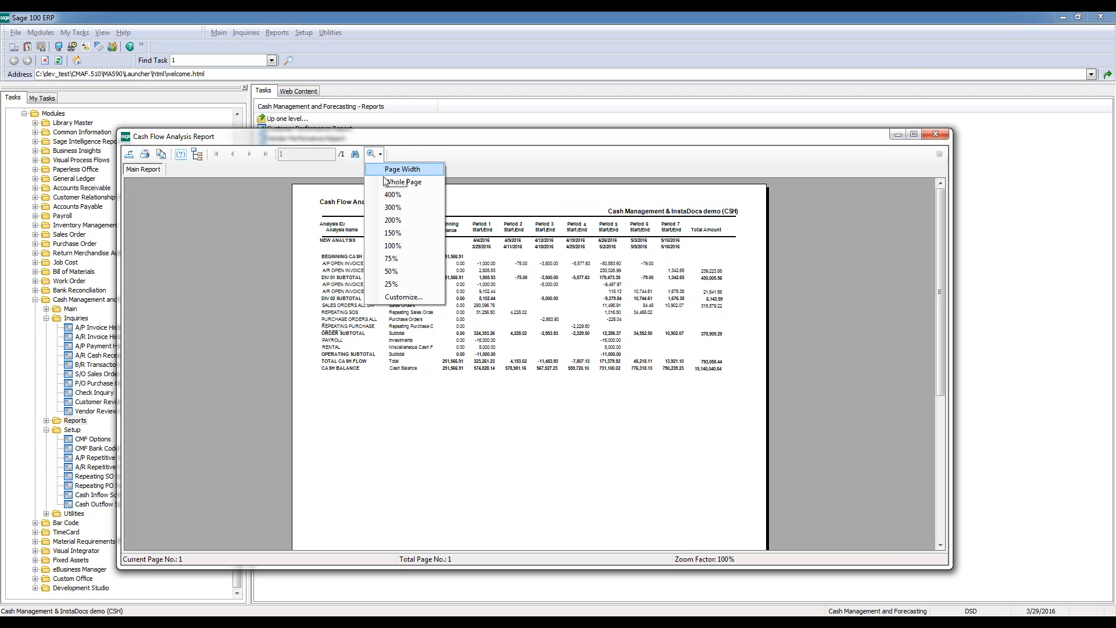
pyautogui.click(388, 232)
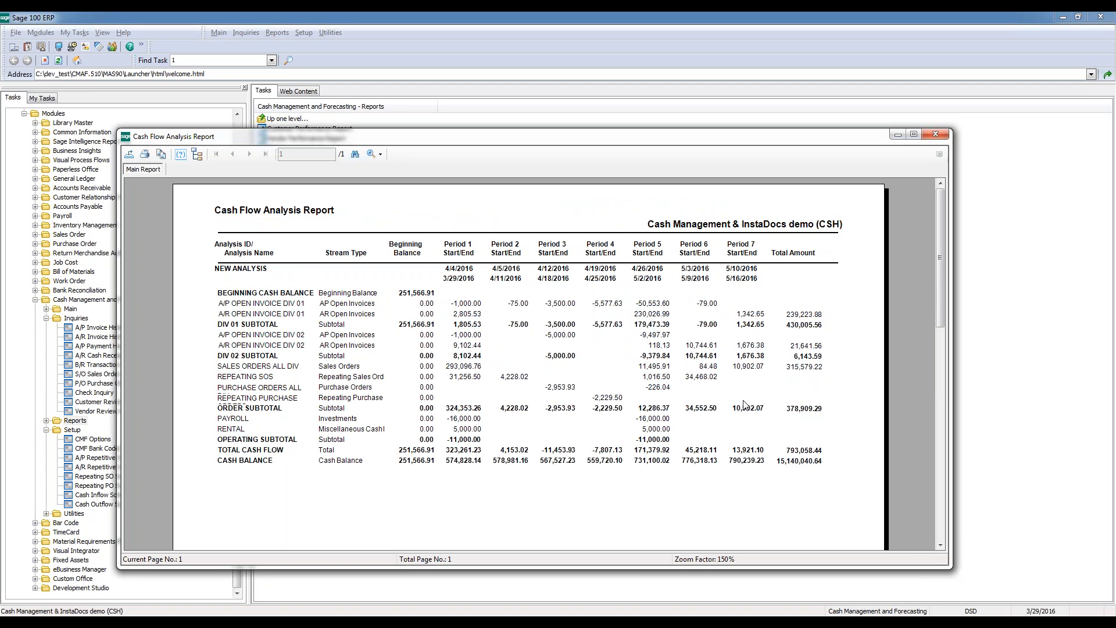
pyautogui.click(461, 337)
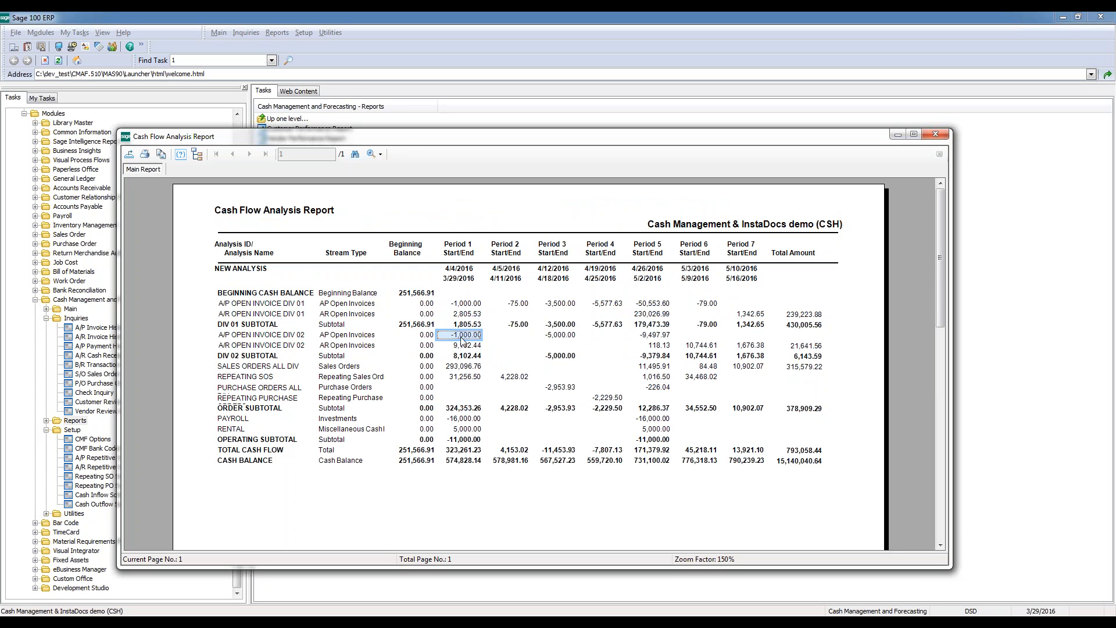
pyautogui.click(557, 337)
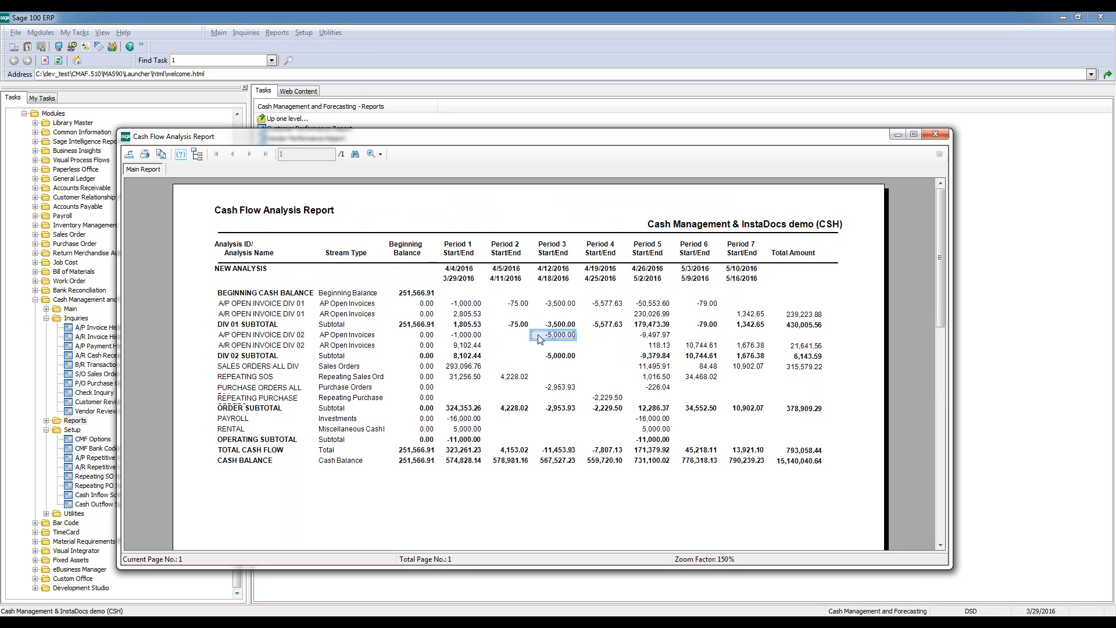
pyautogui.click(472, 336)
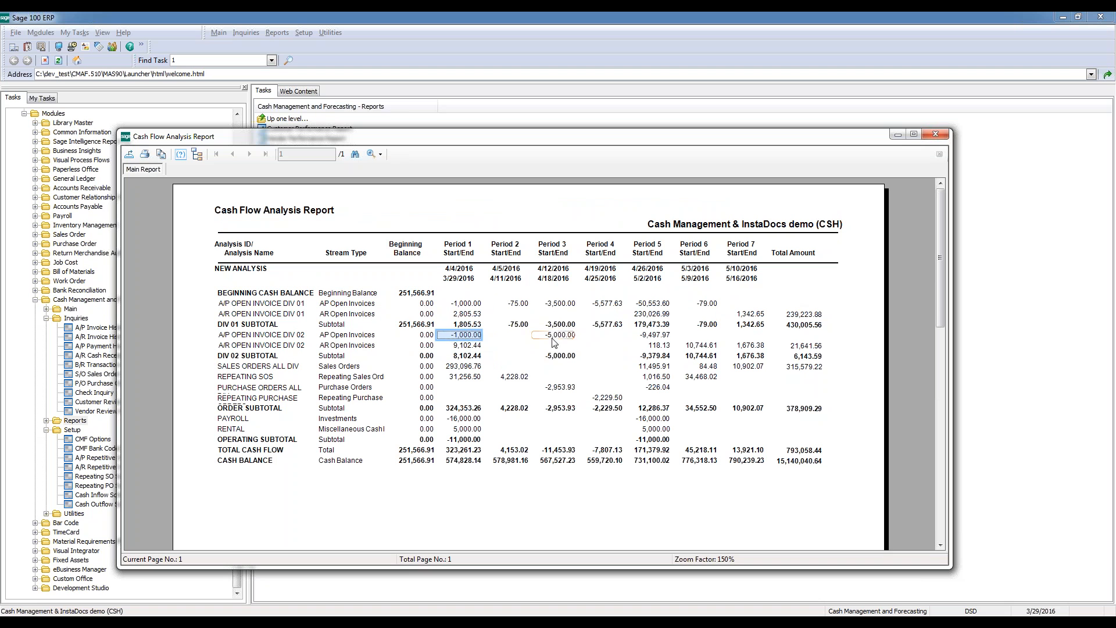
pyautogui.click(568, 338)
pyautogui.click(473, 338)
pyautogui.moveTo(940, 300); pyautogui.dragTo(916, 258)
pyautogui.click(942, 137)
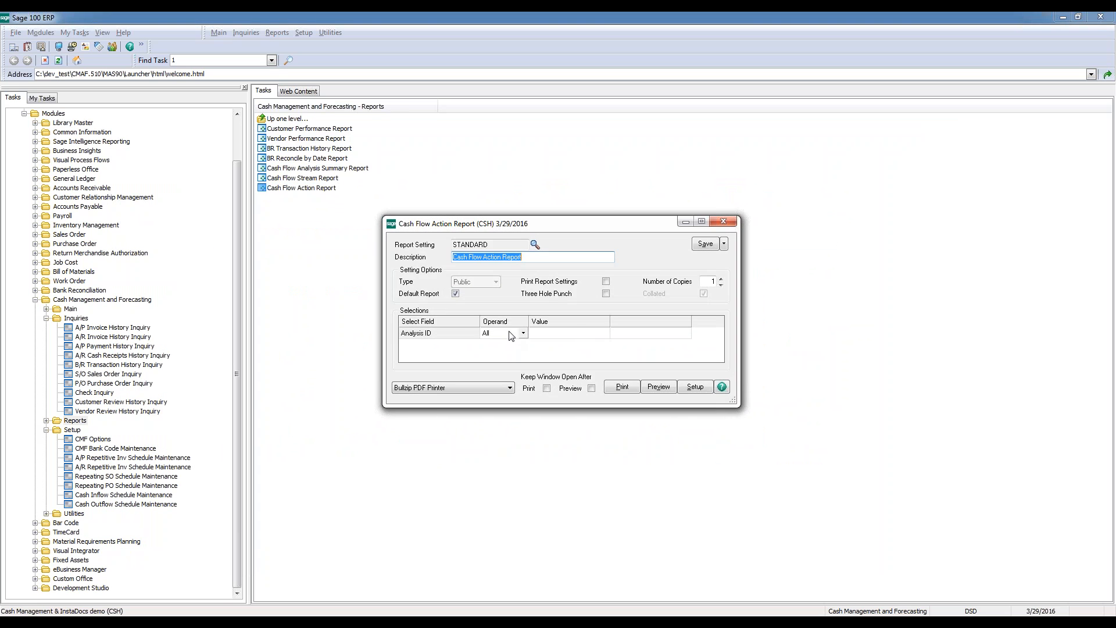
# Preview the Cash Flow Action Report with Analysis ID equal to NEW ANALYSIS, review it at 150% zoom and close it
pyautogui.click(585, 333)
pyautogui.click(601, 334)
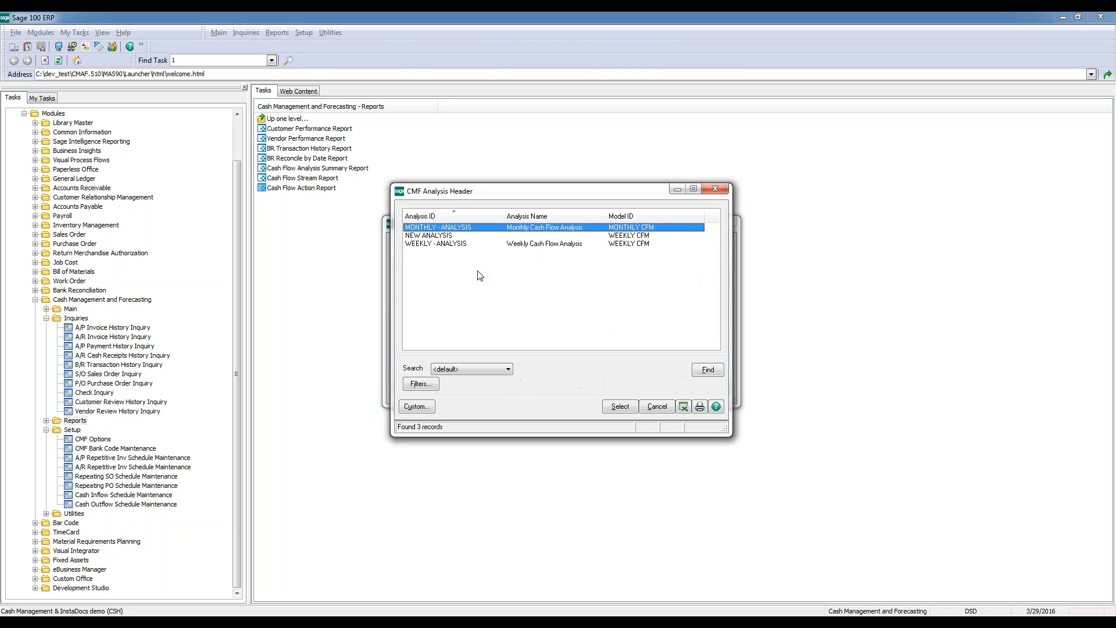
pyautogui.doubleClick(466, 235)
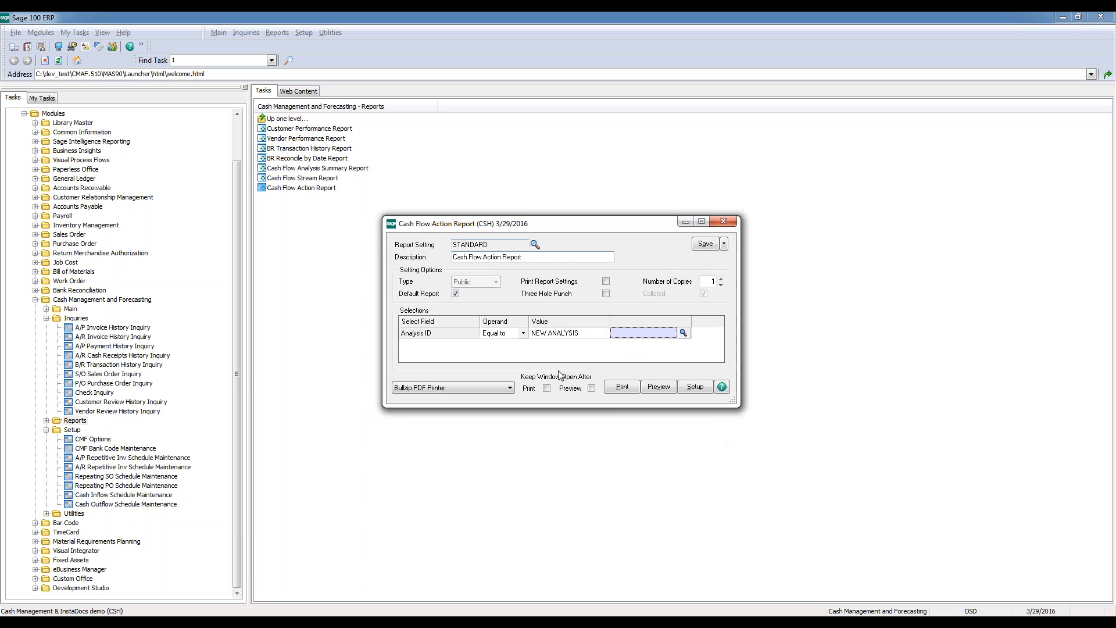
pyautogui.click(659, 388)
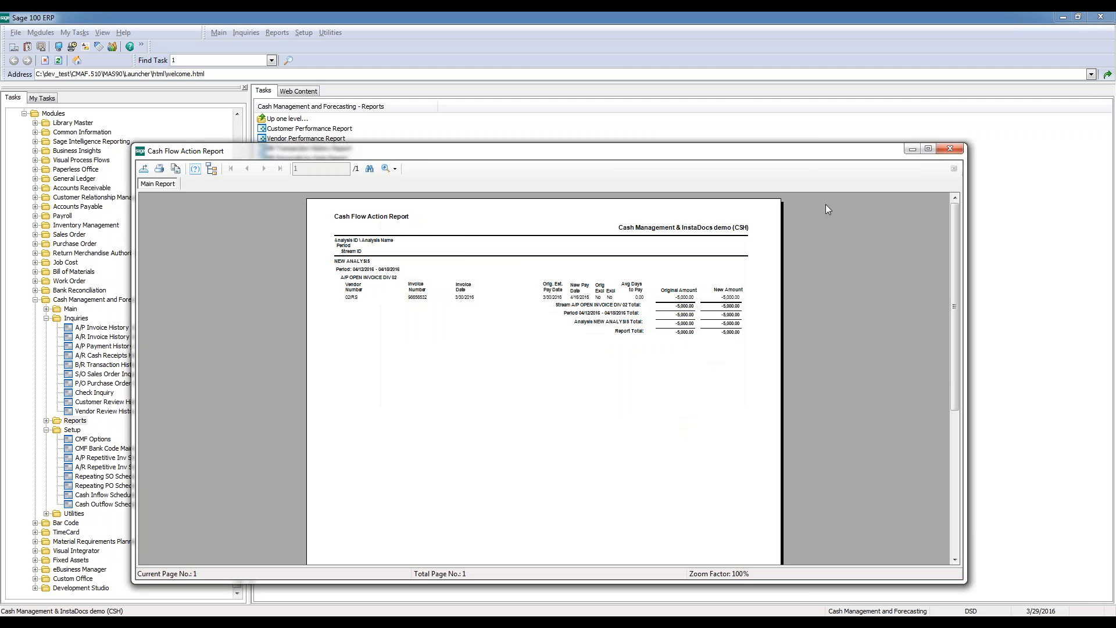
pyautogui.click(389, 168)
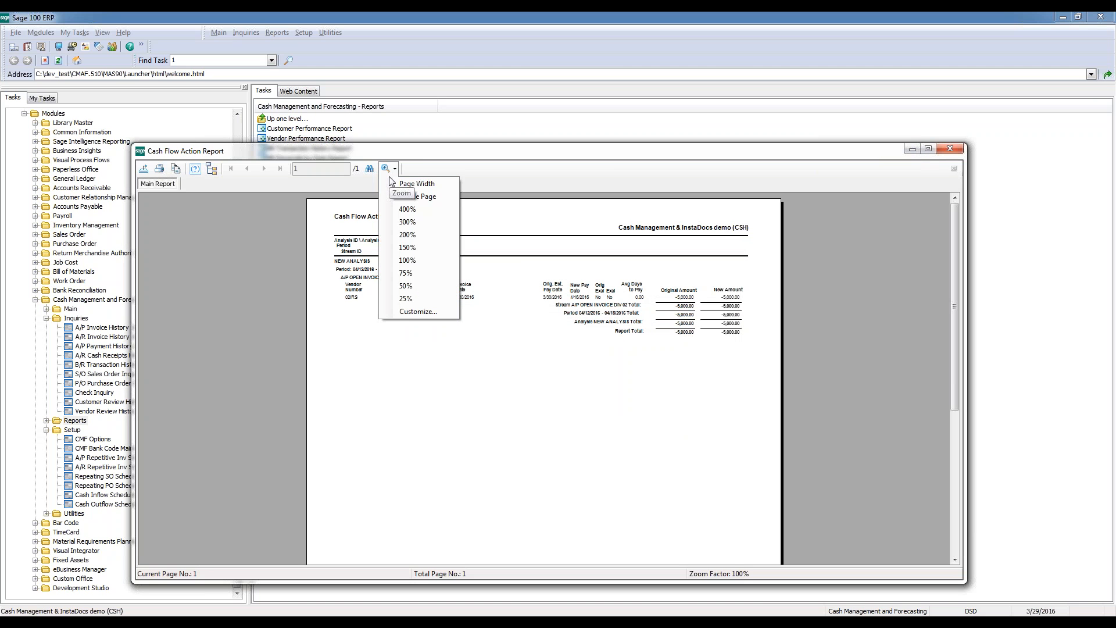
pyautogui.click(407, 247)
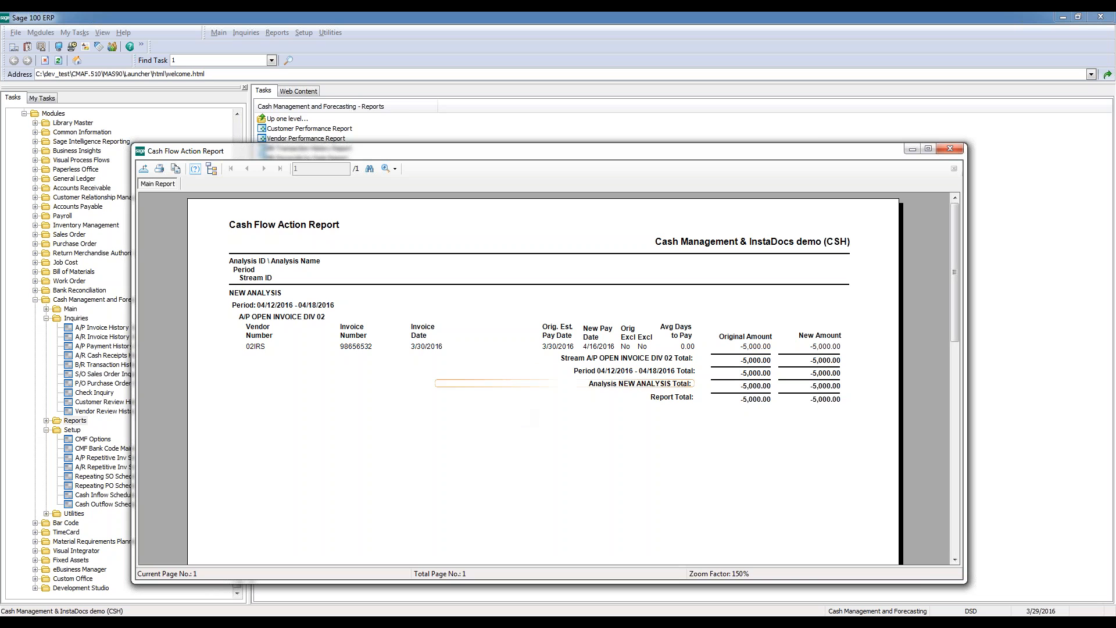
pyautogui.click(950, 149)
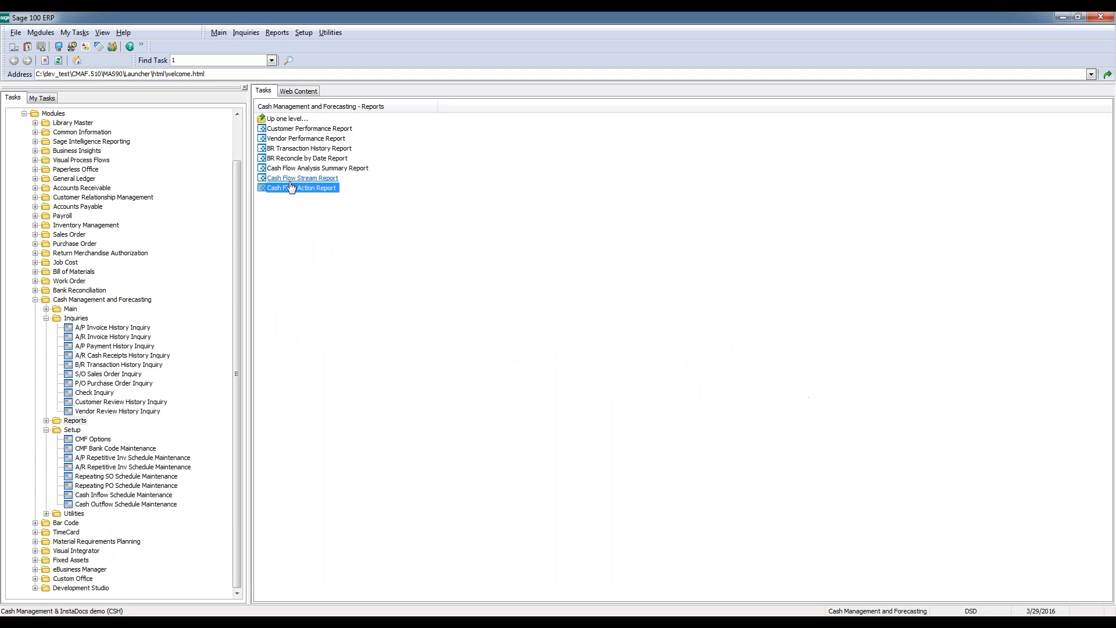
# Review the last deposit record in the A/R Cash Receipts History Inquiry and close the inquiry
pyautogui.doubleClick(76, 320)
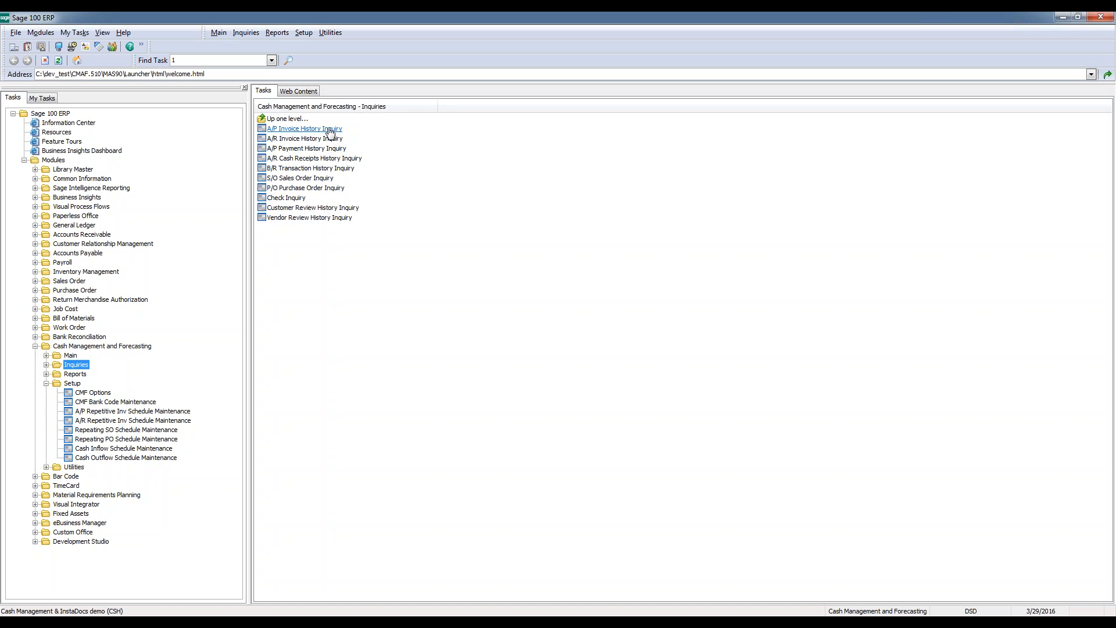
pyautogui.click(324, 160)
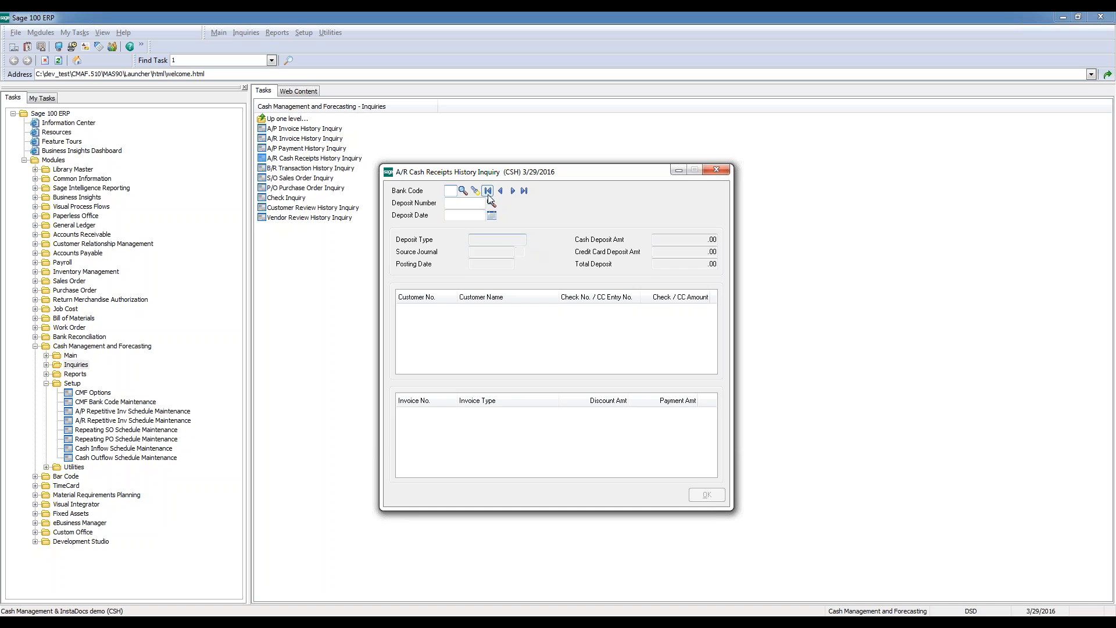
pyautogui.click(513, 191)
pyautogui.click(523, 191)
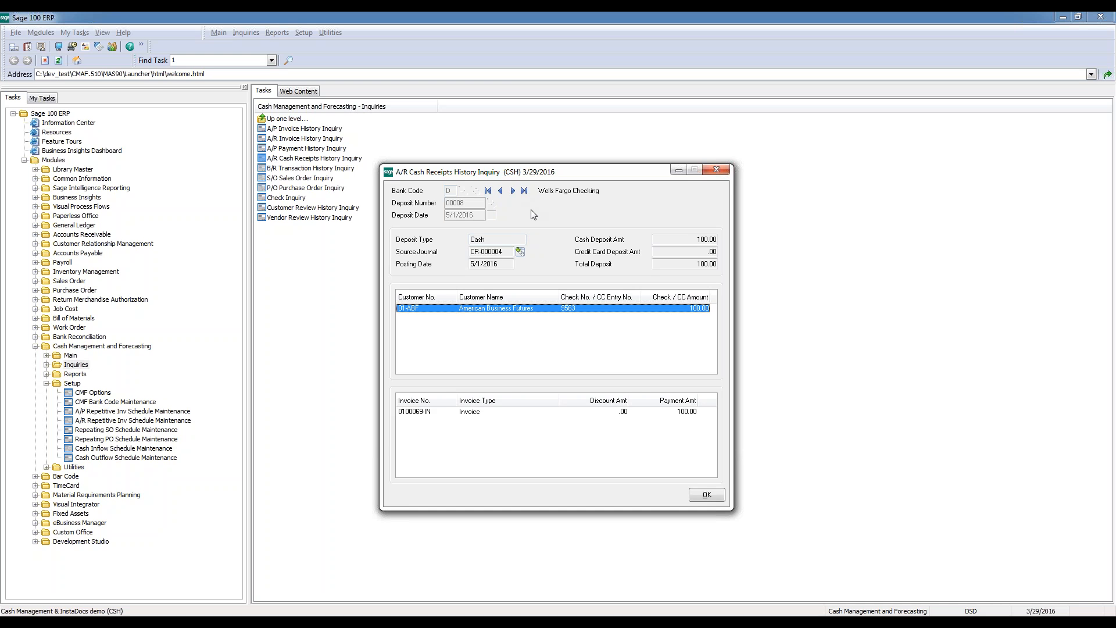
pyautogui.moveTo(551, 175); pyautogui.dragTo(598, 174)
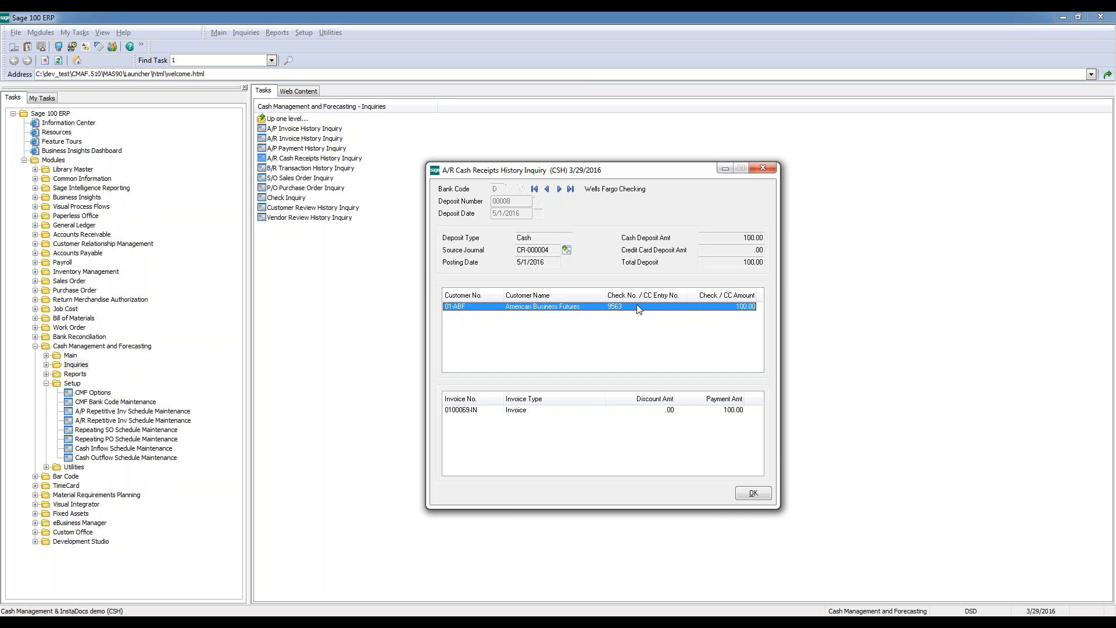
pyautogui.click(750, 495)
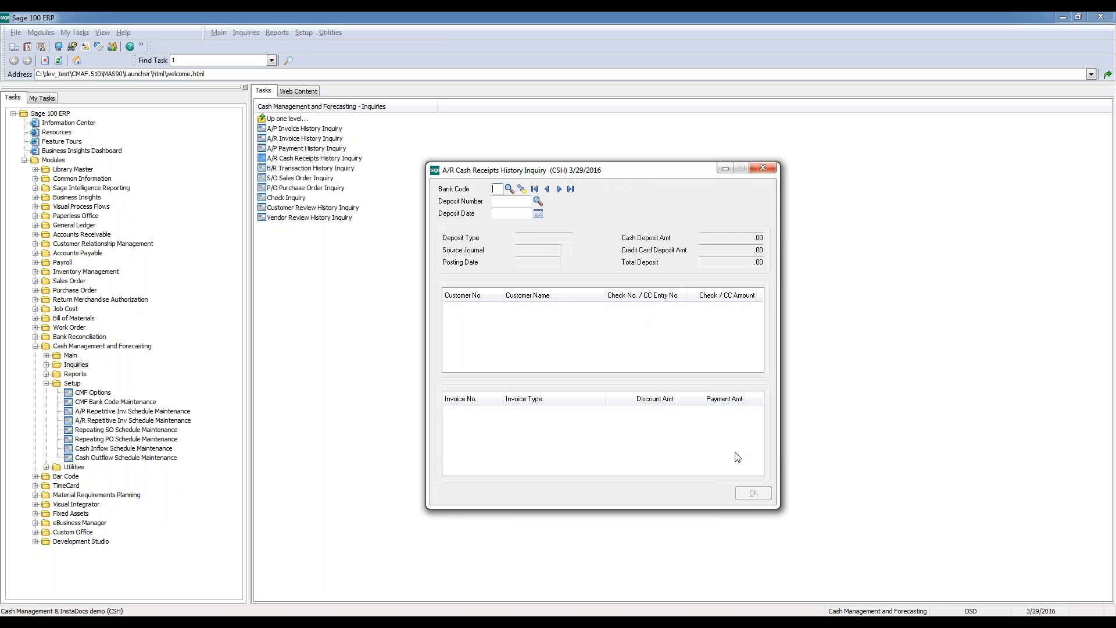
pyautogui.click(767, 169)
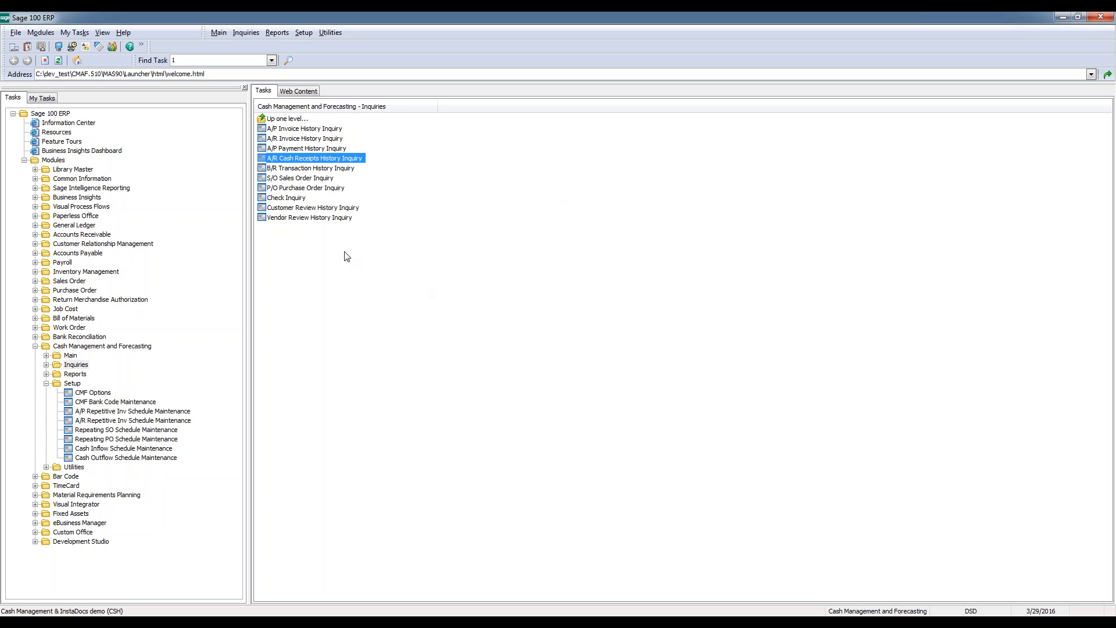
# Open the B/R Transaction History Inquiry for the first bank code, Security Pacific Checking, and examine its check entries and purge dates
pyautogui.doubleClick(315, 169)
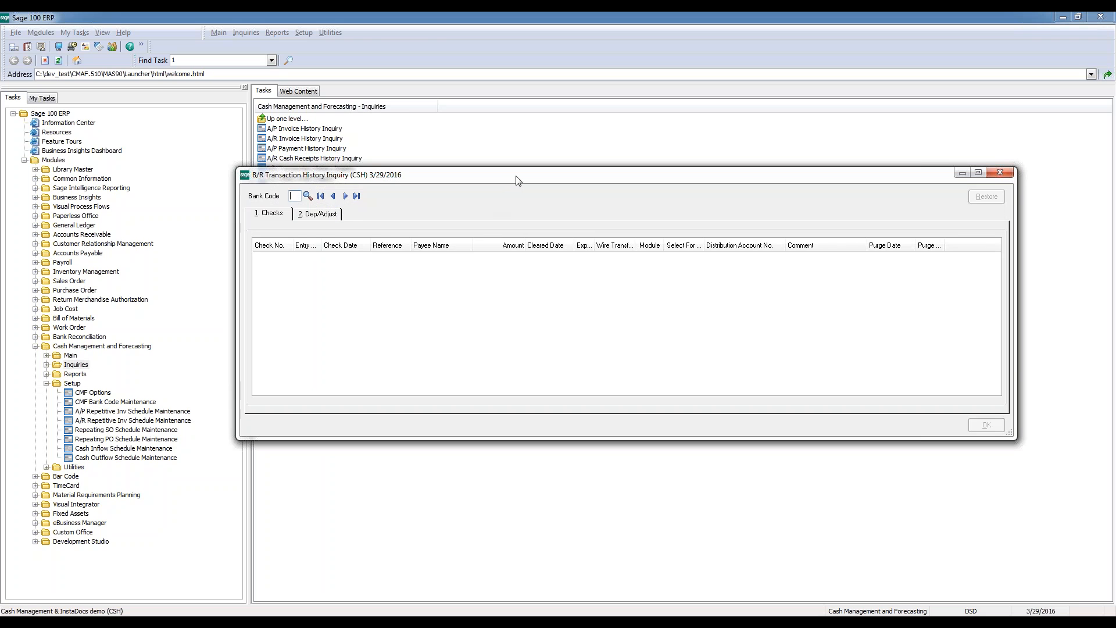
pyautogui.click(320, 196)
pyautogui.moveTo(472, 180); pyautogui.dragTo(501, 252)
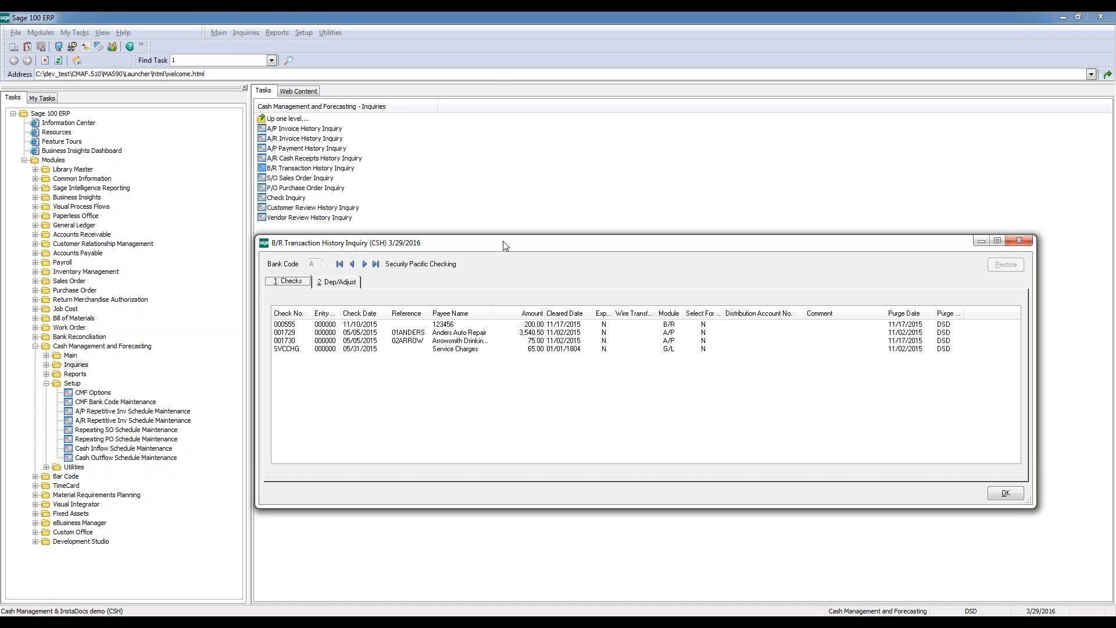
pyautogui.moveTo(504, 246); pyautogui.dragTo(536, 246)
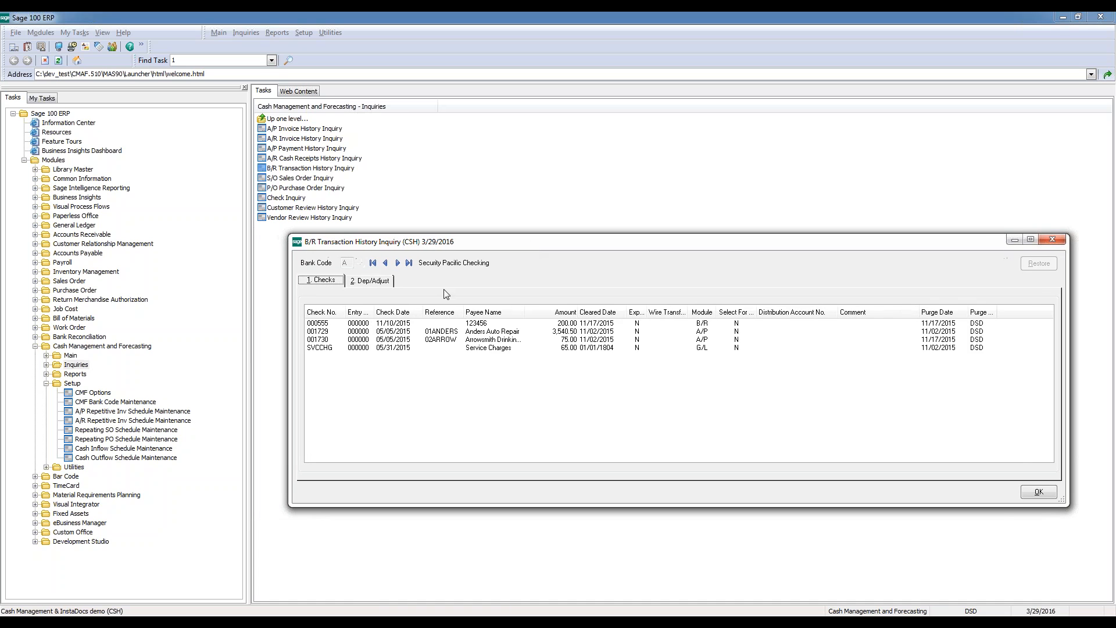
pyautogui.click(349, 325)
pyautogui.click(360, 332)
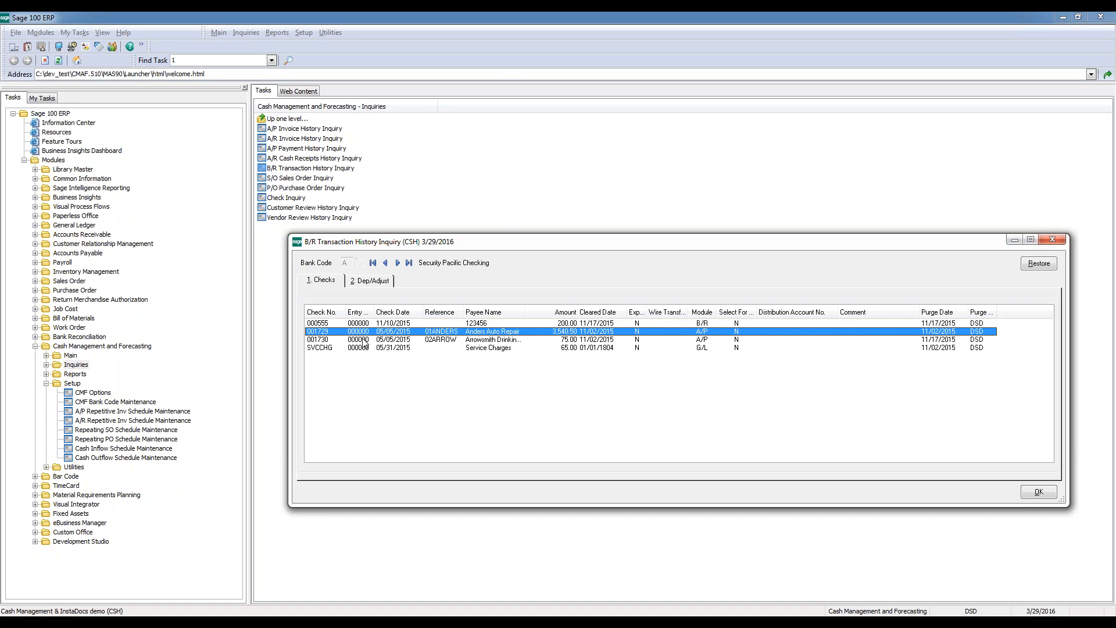
pyautogui.click(364, 340)
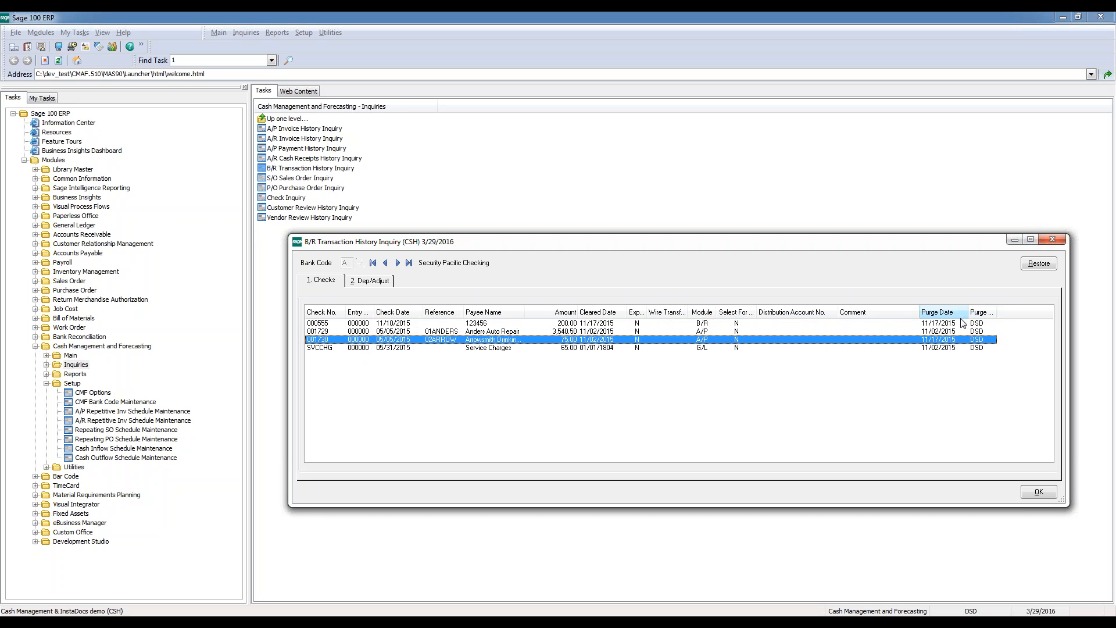
pyautogui.click(943, 323)
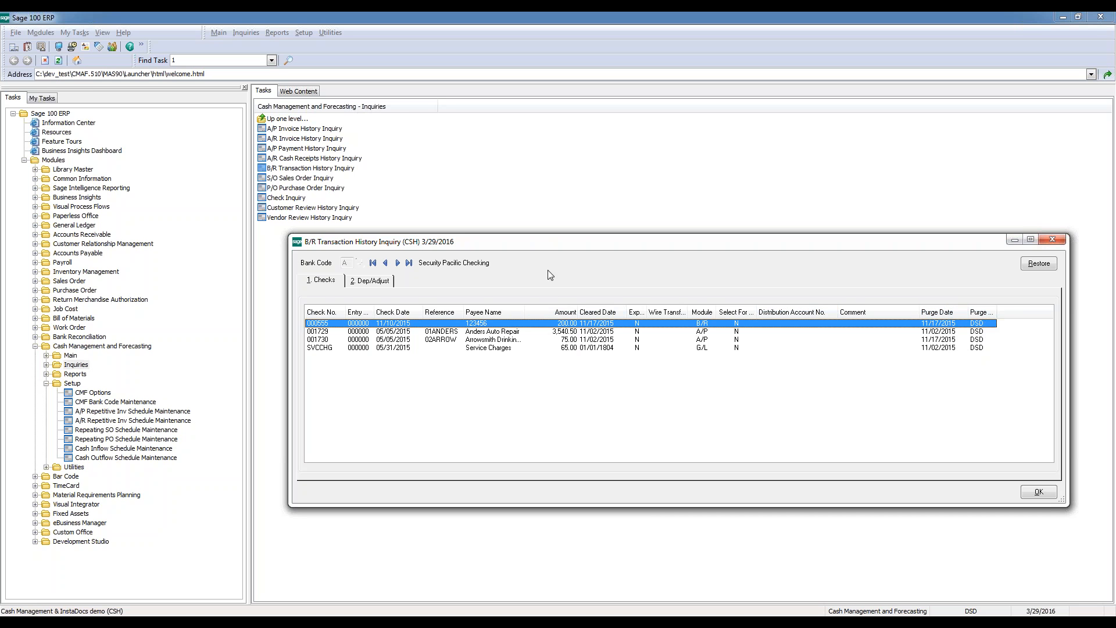
# Review the bank's deposit and adjustment history, return to the first check entry and close the B/R Transaction History Inquiry
pyautogui.click(366, 282)
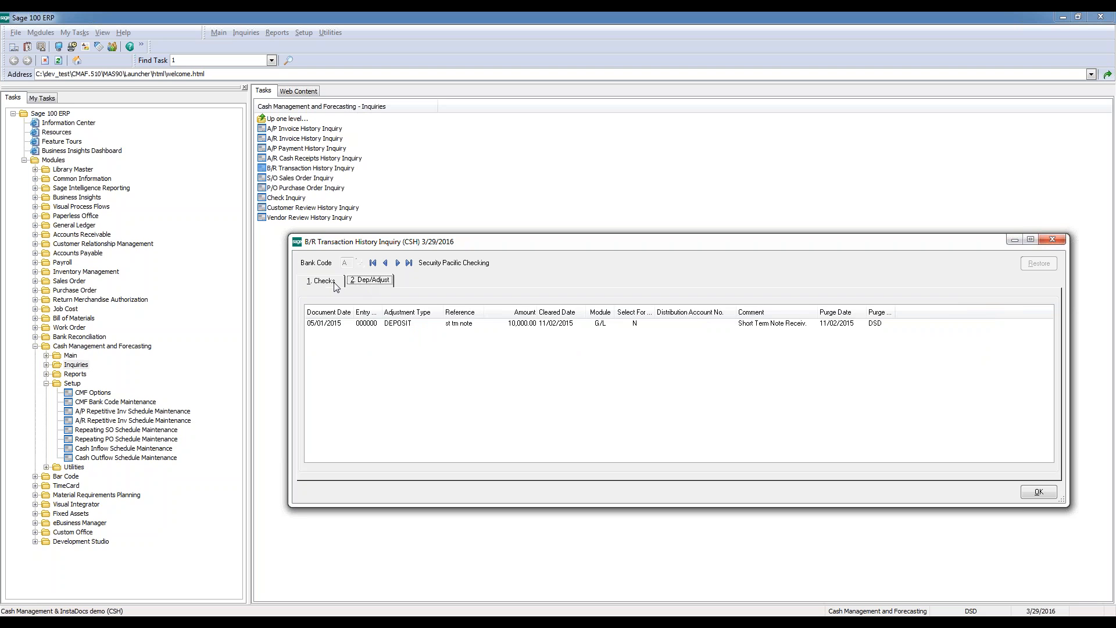
pyautogui.click(338, 284)
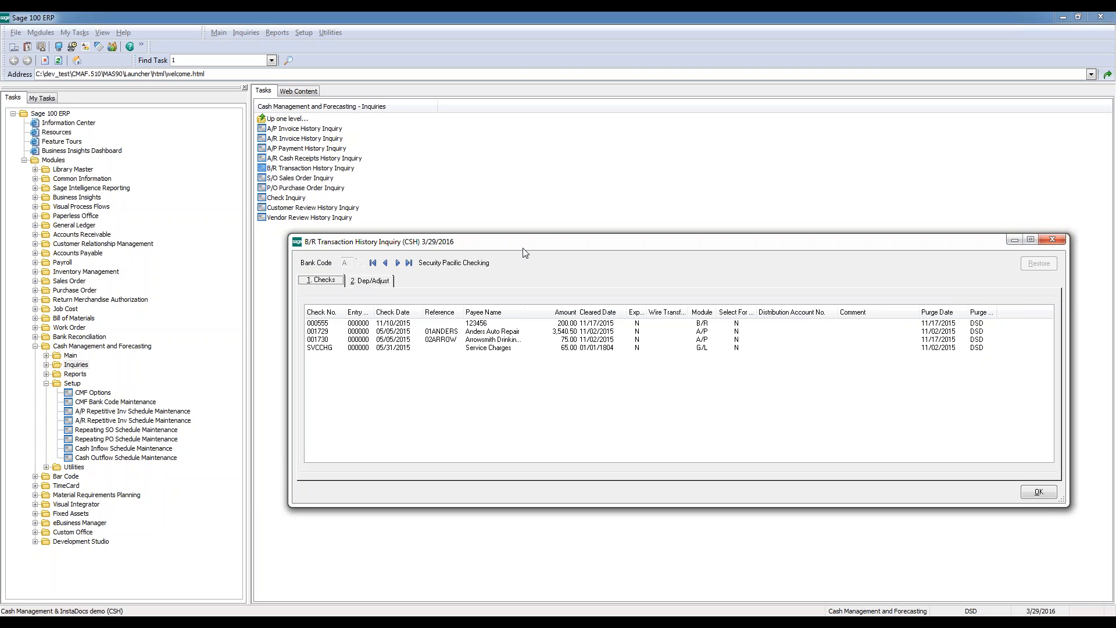
pyautogui.moveTo(527, 245); pyautogui.dragTo(499, 235)
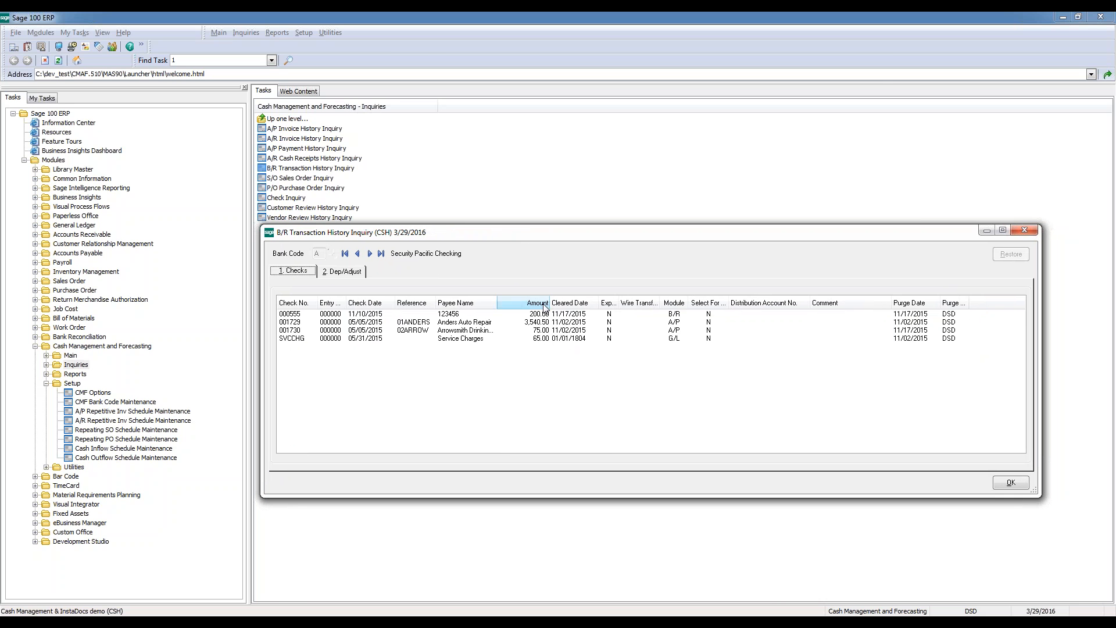
pyautogui.click(547, 313)
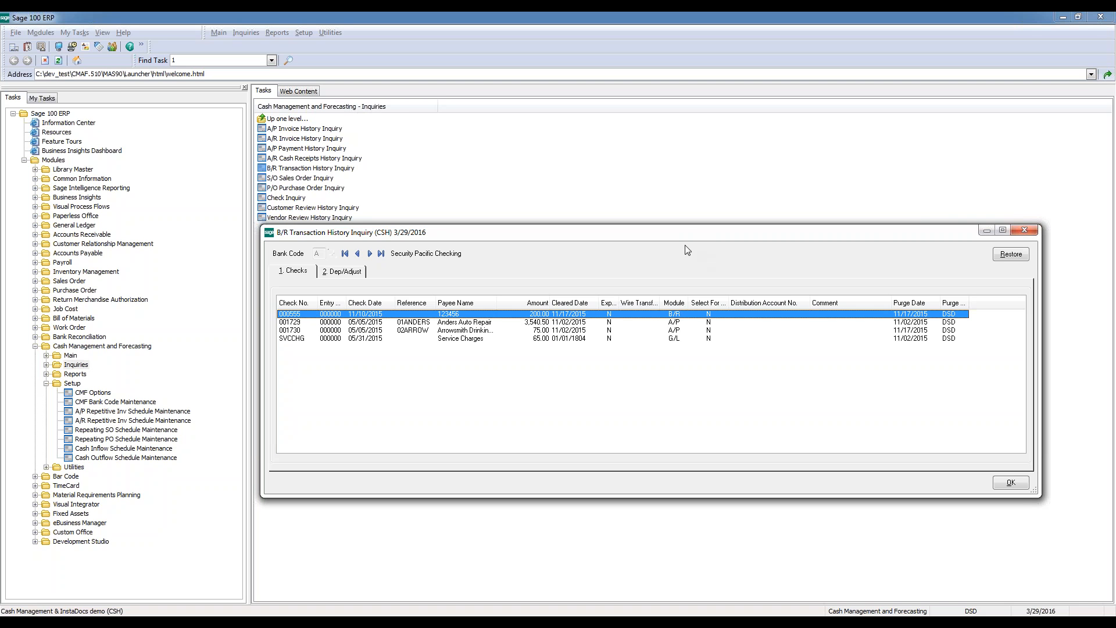
pyautogui.moveTo(687, 233); pyautogui.dragTo(578, 131)
pyautogui.click(916, 383)
pyautogui.click(918, 129)
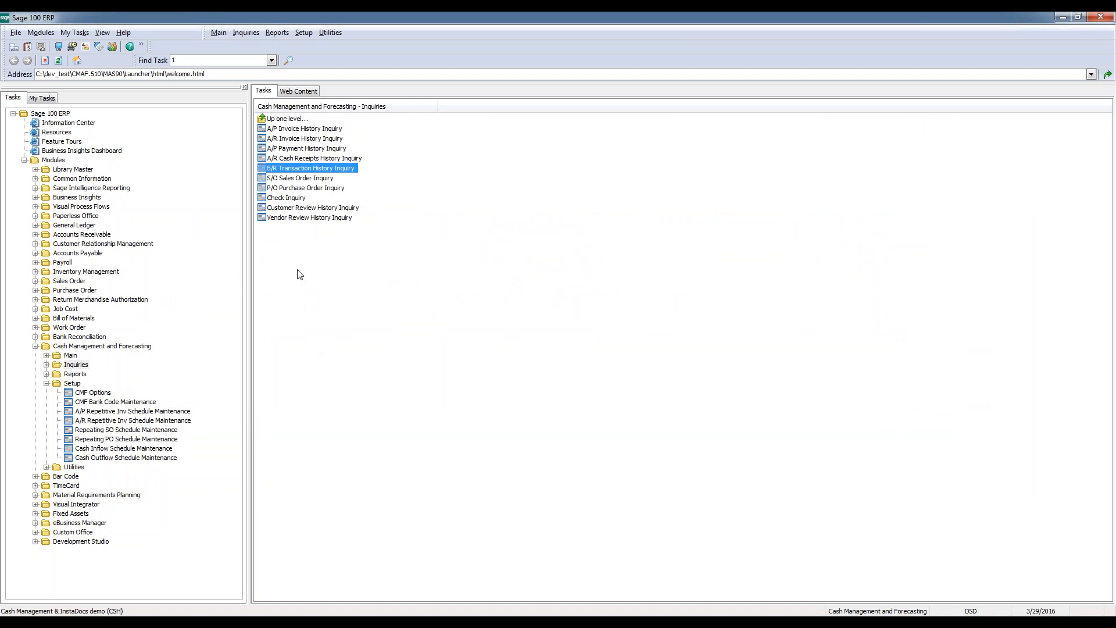
# Open the Check Inquiry and sort the A/P checks by check date, by bank and finally by check number
pyautogui.click(297, 200)
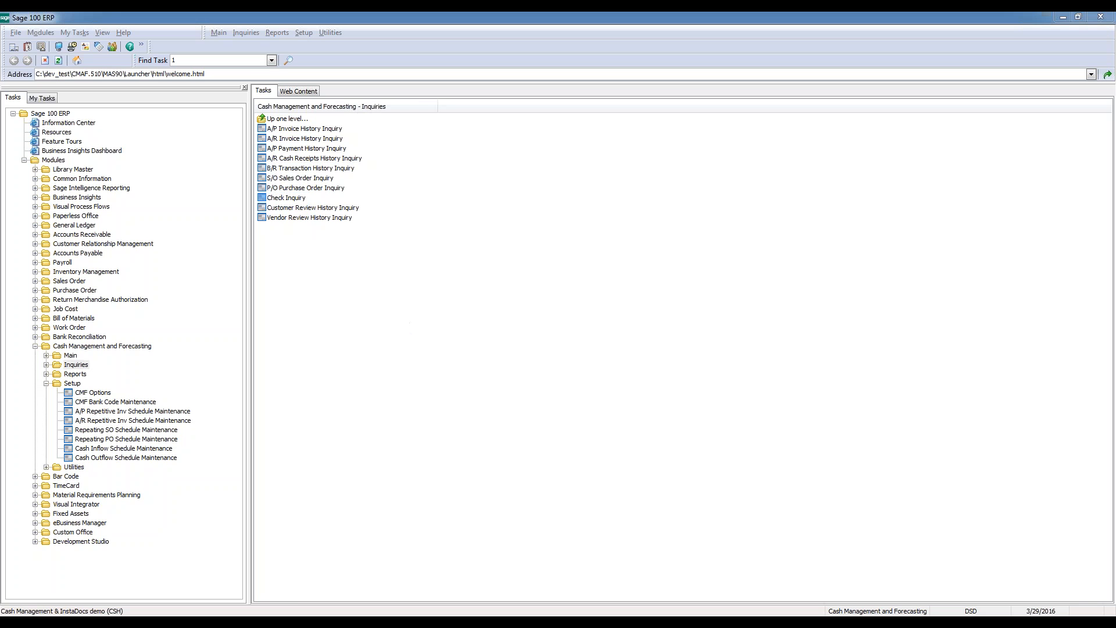
pyautogui.moveTo(536, 185); pyautogui.dragTo(547, 232)
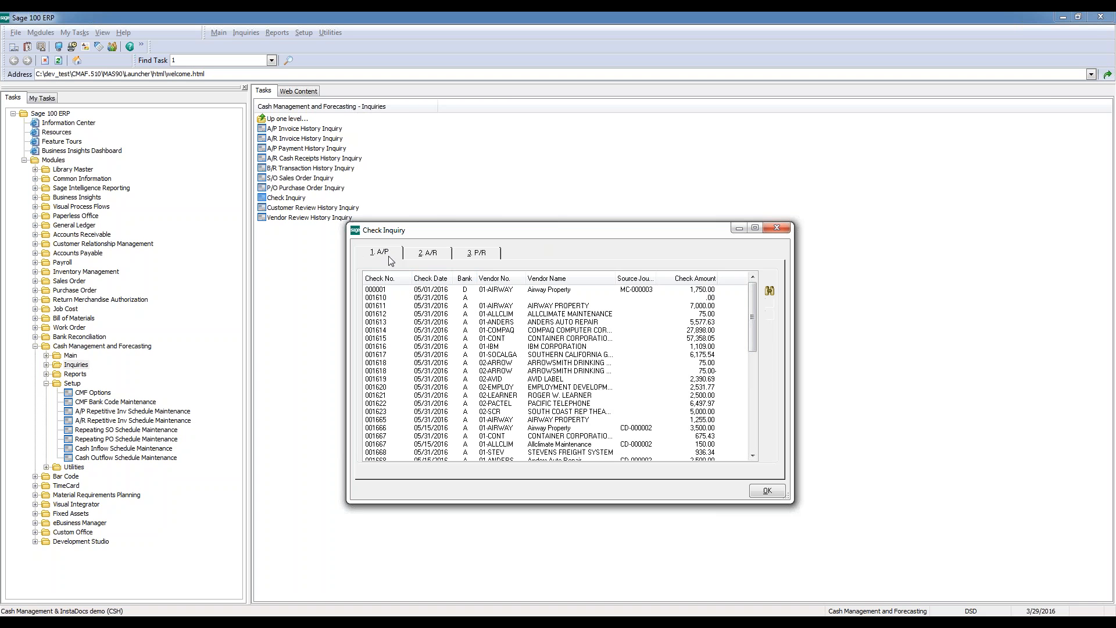
pyautogui.click(431, 278)
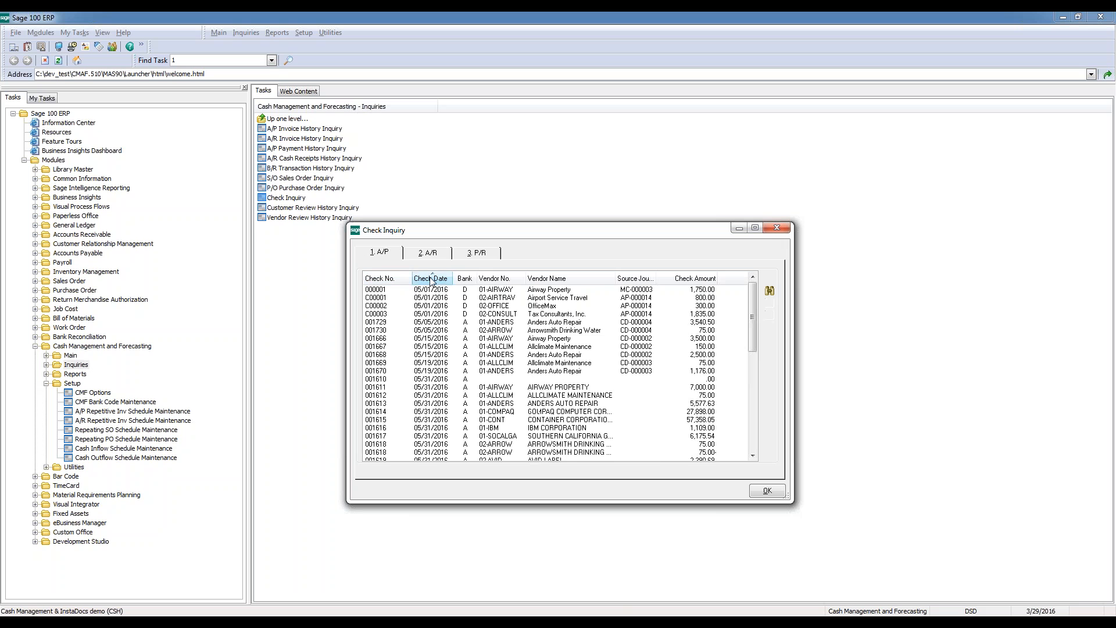
pyautogui.click(465, 278)
pyautogui.click(387, 279)
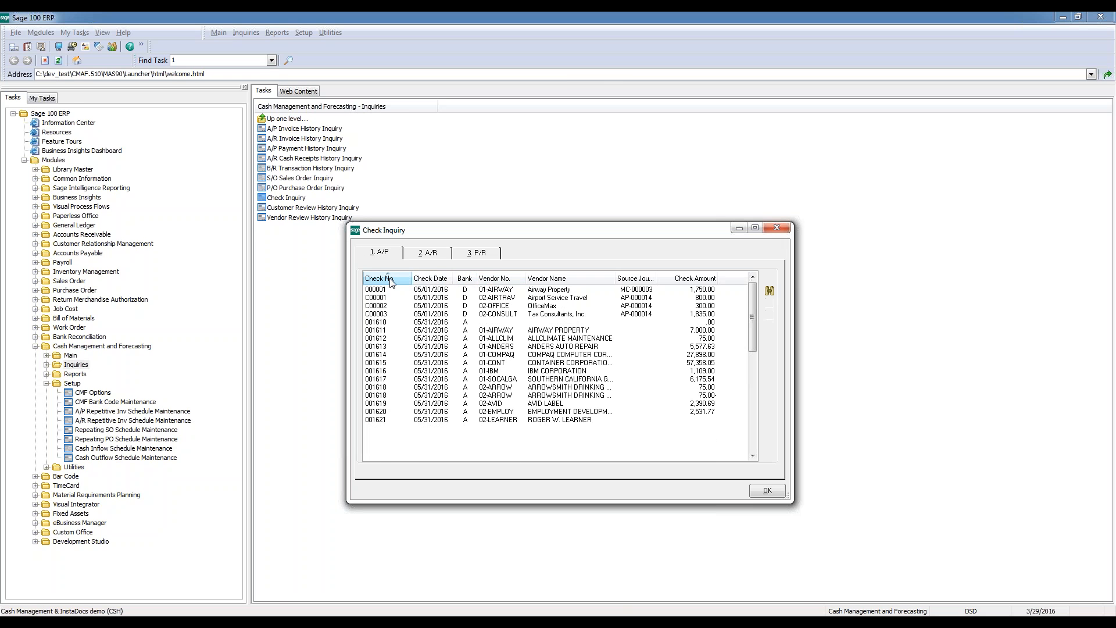
# Open the payment history of the first A/P check in the list, examine its invoice details and close the payment history
pyautogui.click(395, 290)
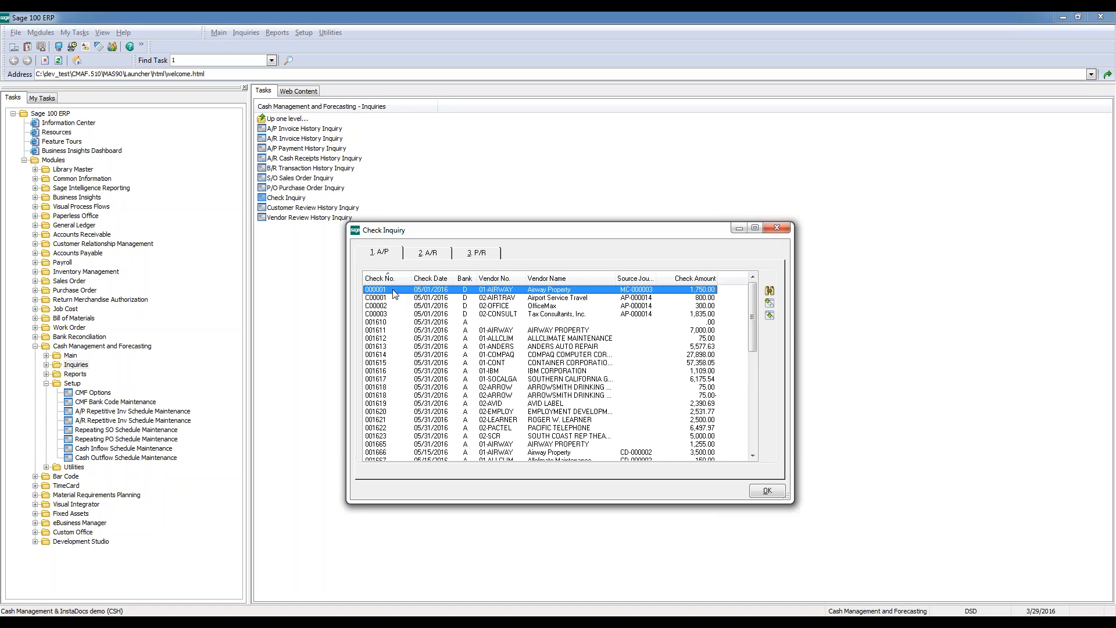
pyautogui.click(769, 301)
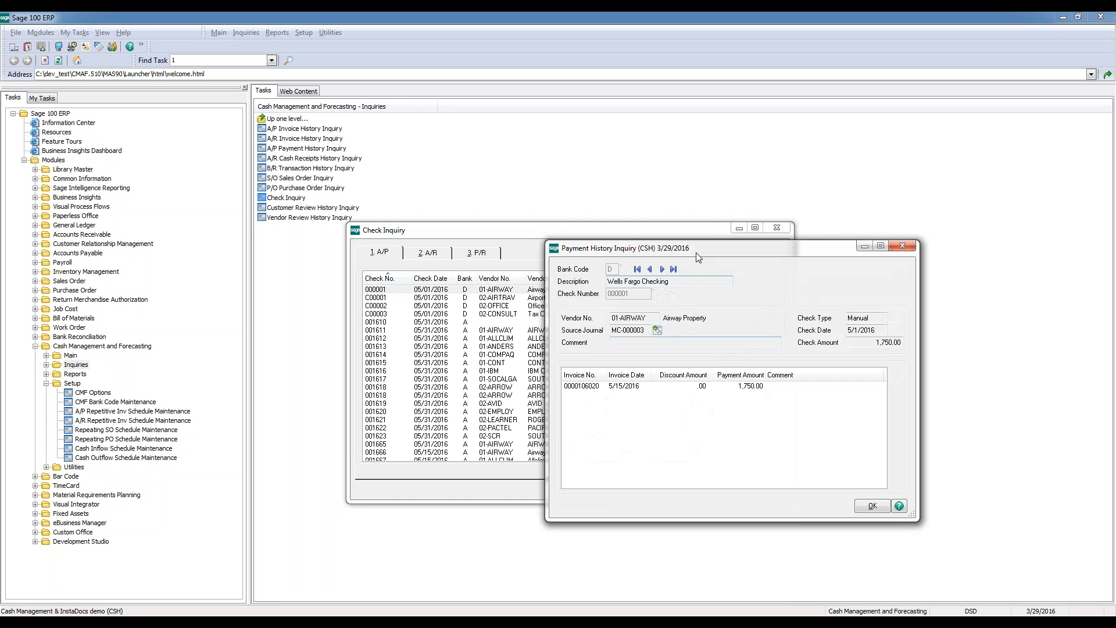
pyautogui.moveTo(703, 250); pyautogui.dragTo(764, 217)
pyautogui.click(932, 472)
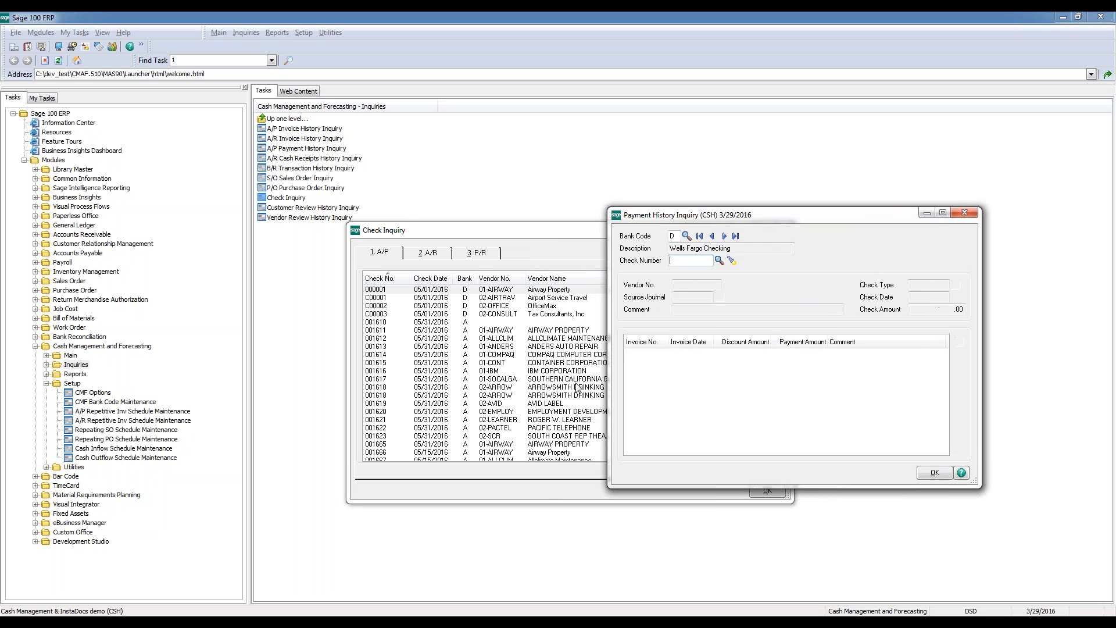
pyautogui.click(926, 216)
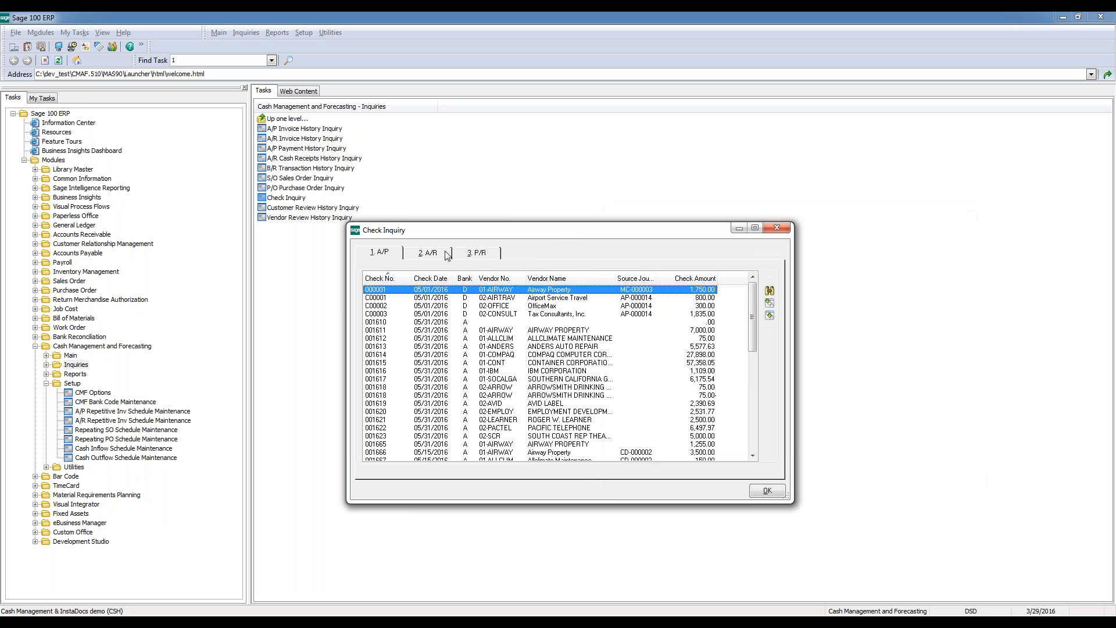
# Review the A/R and P/R check lists, view the P/R check search criteria without searching and close the Check Inquiry
pyautogui.click(448, 253)
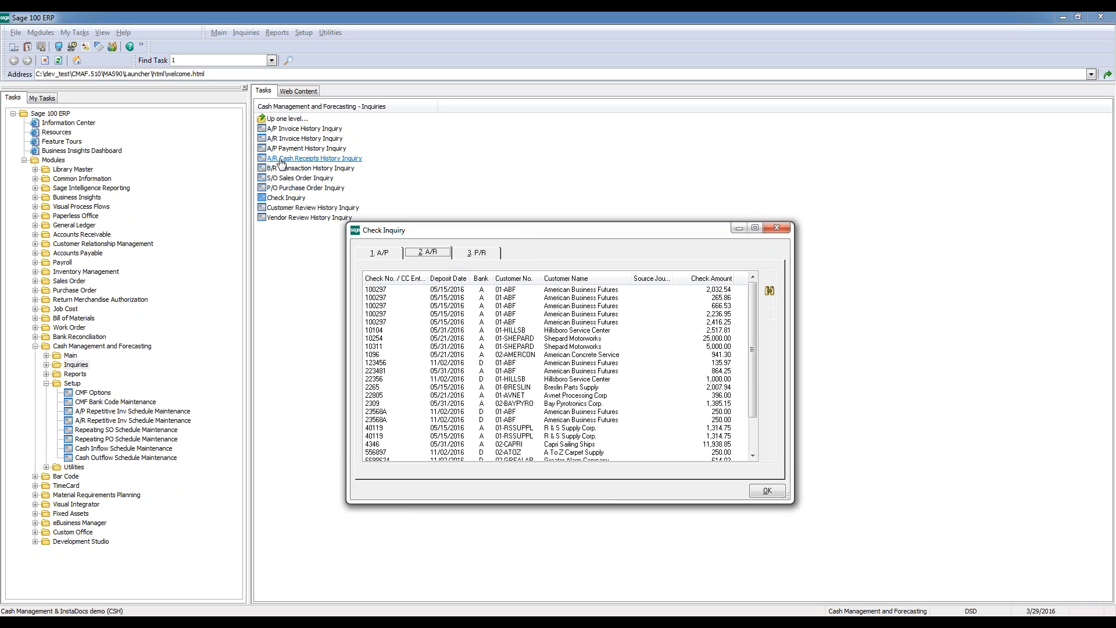
pyautogui.click(490, 255)
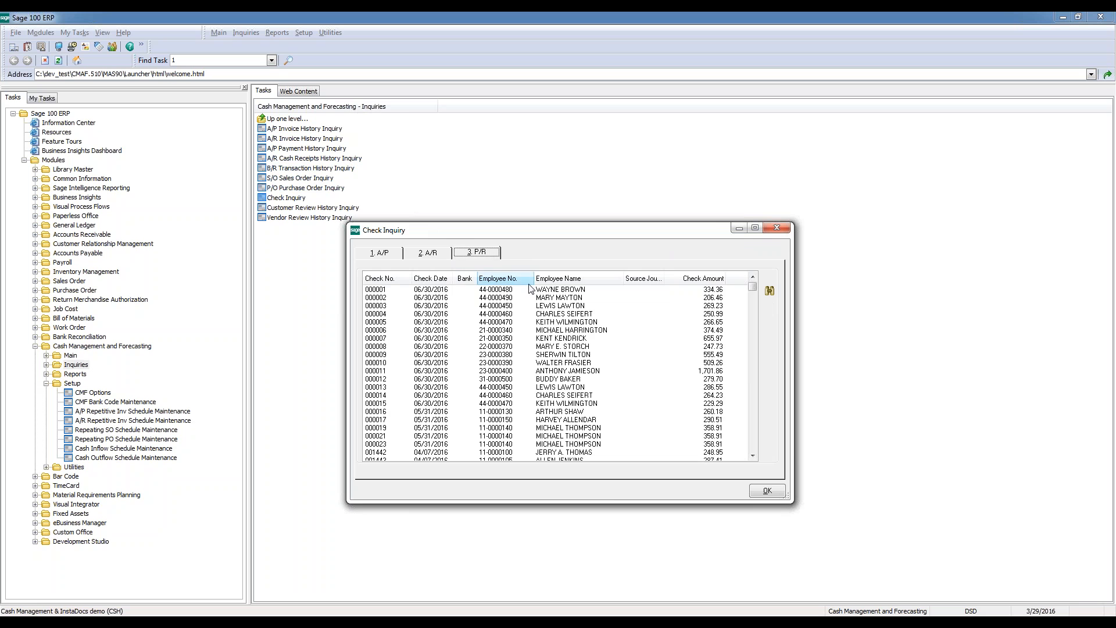
pyautogui.click(770, 291)
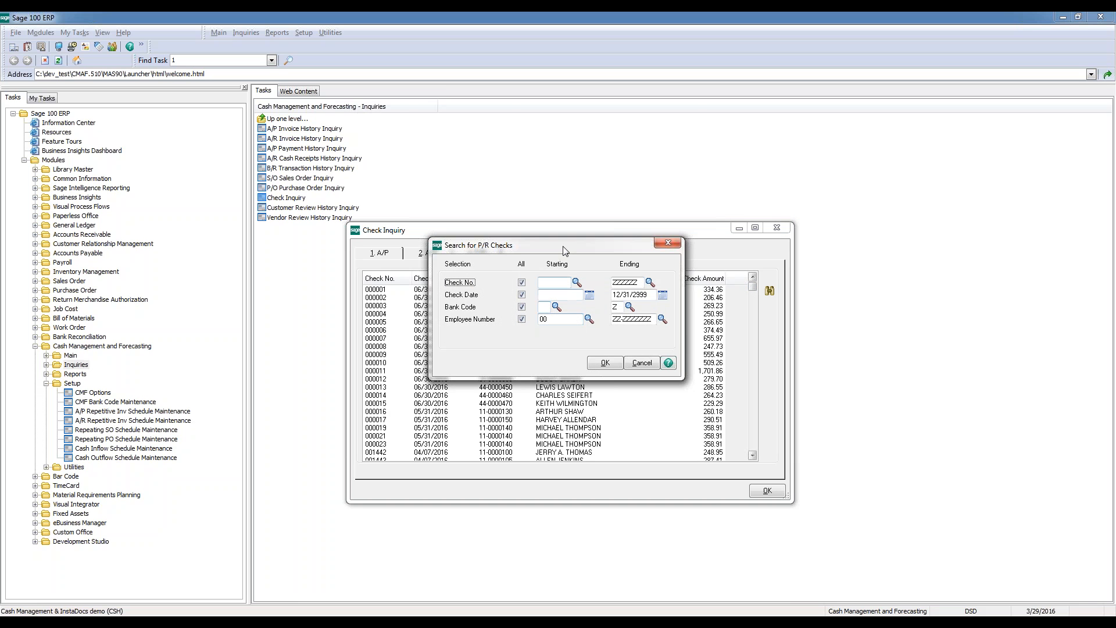
pyautogui.moveTo(570, 254); pyautogui.dragTo(768, 322)
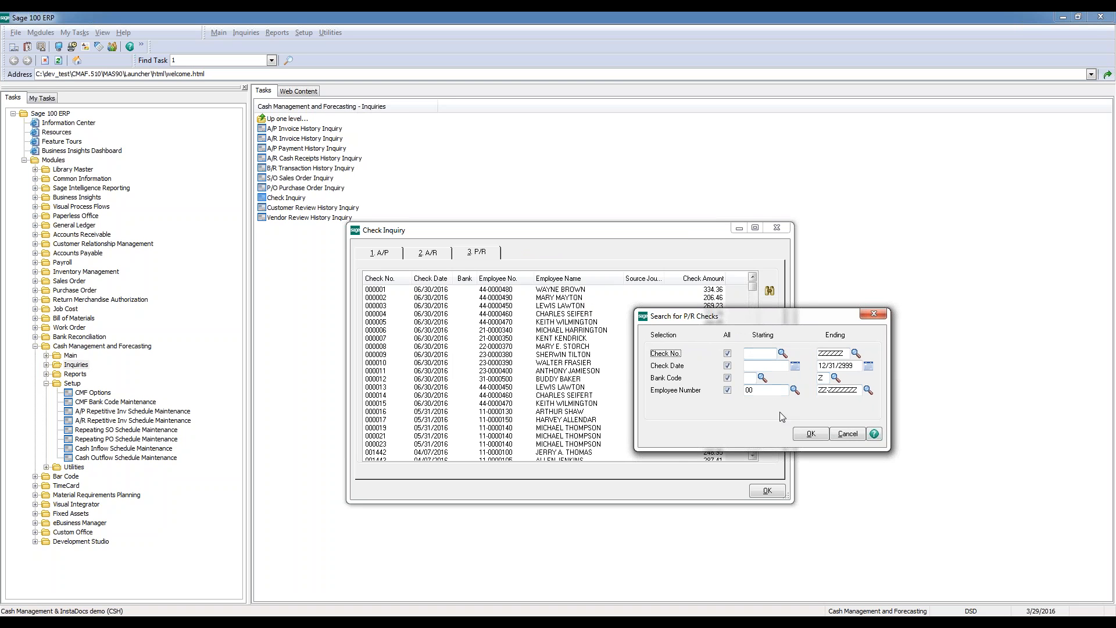
pyautogui.click(847, 434)
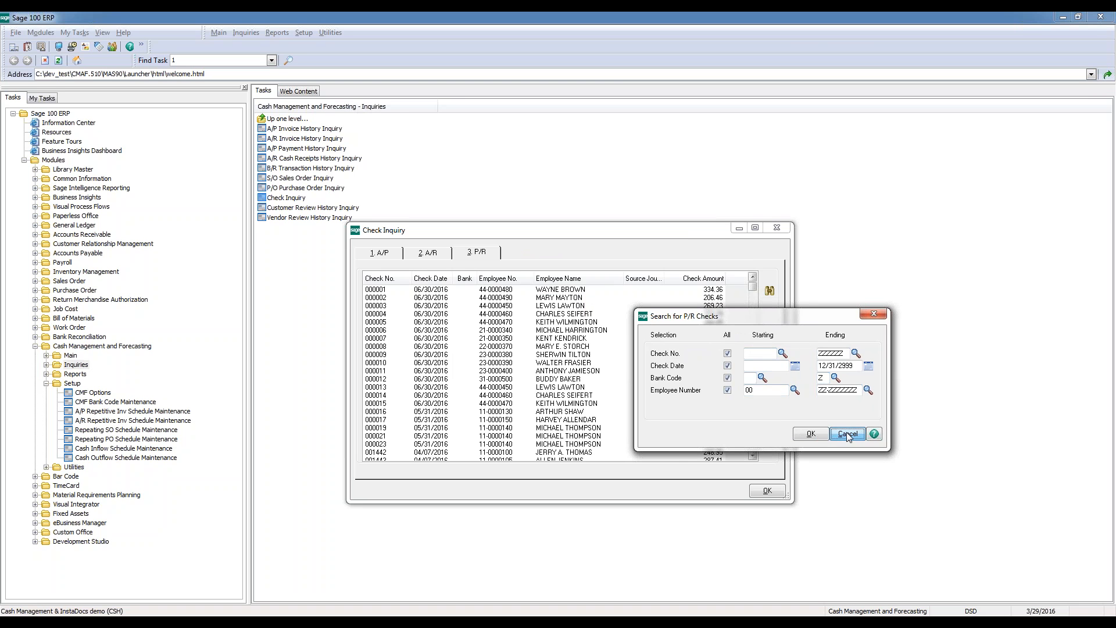
pyautogui.click(777, 228)
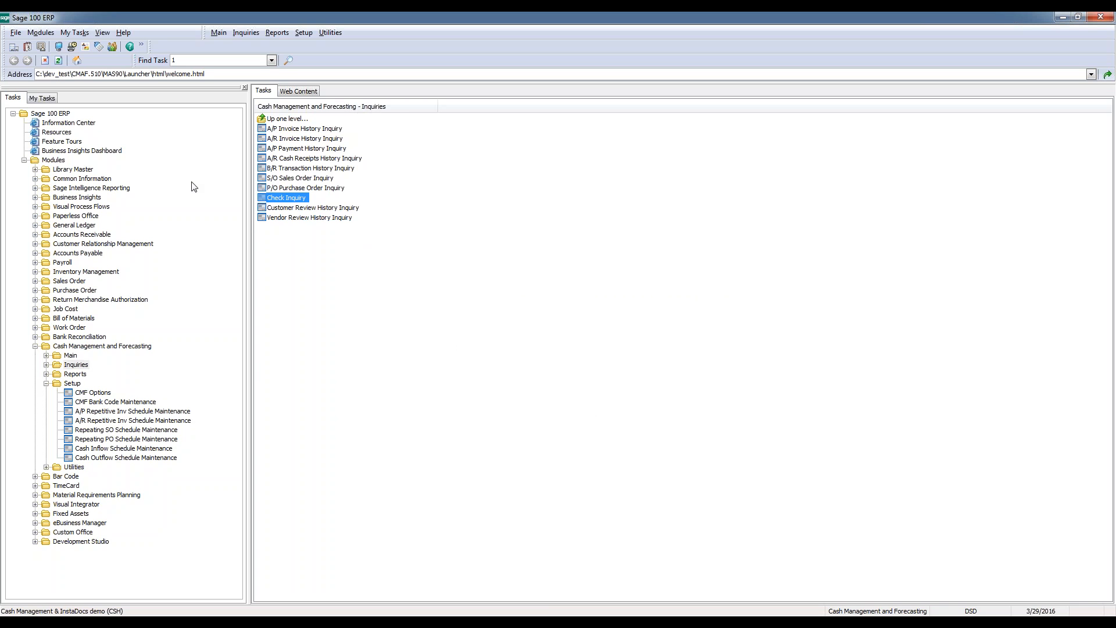
# Open the Customer Review History Inquiry, examine the performance review records starting from the first customer and close the inquiry
pyautogui.click(333, 209)
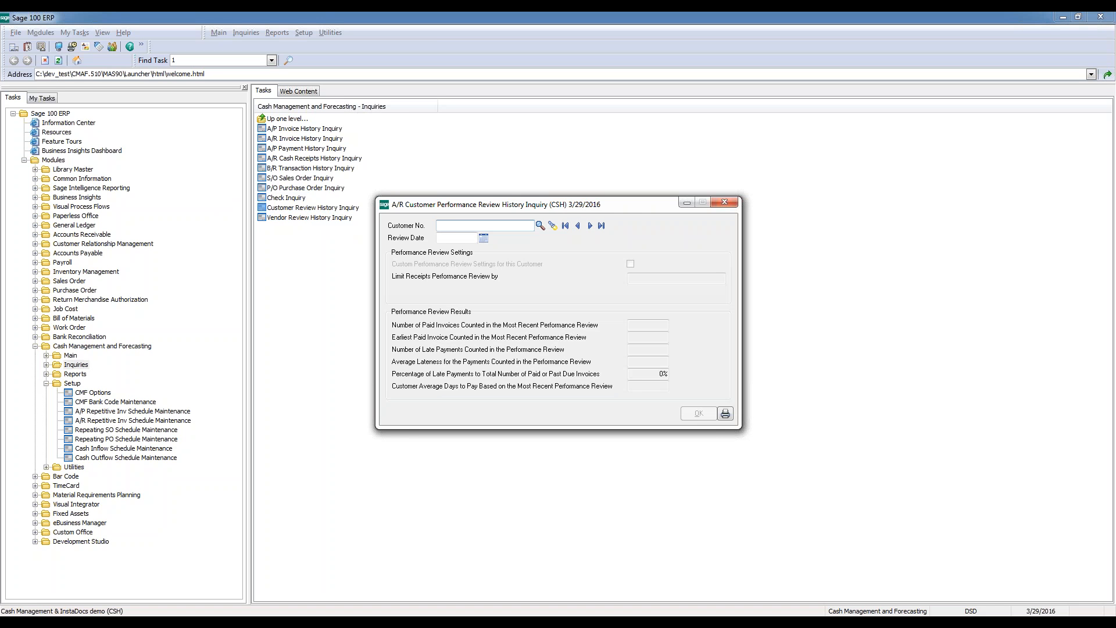
pyautogui.click(566, 225)
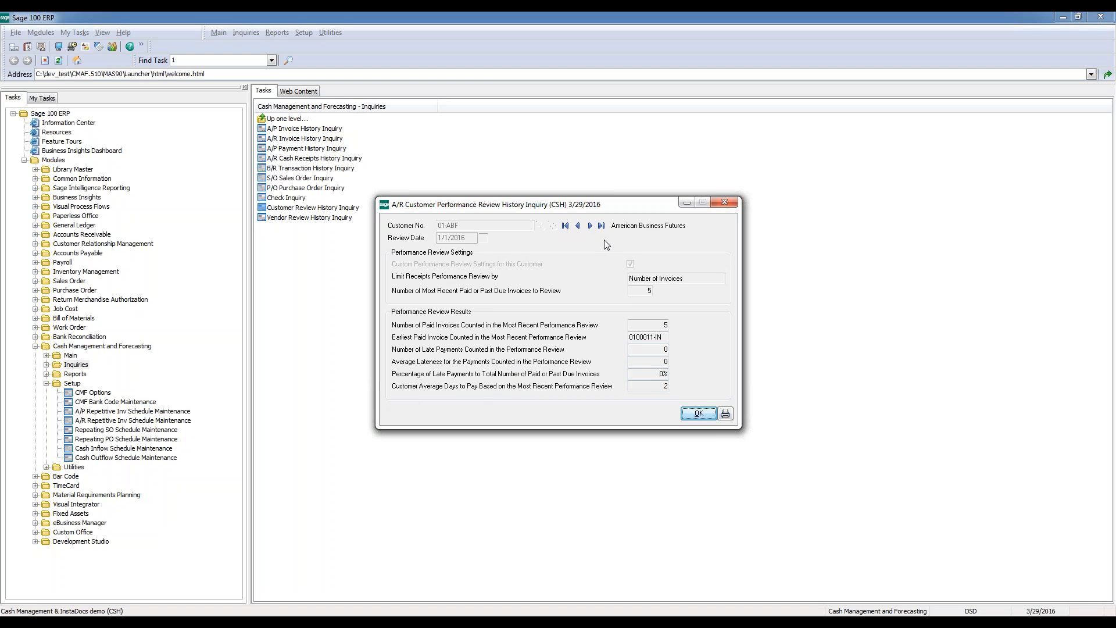
pyautogui.click(591, 226)
pyautogui.click(591, 226)
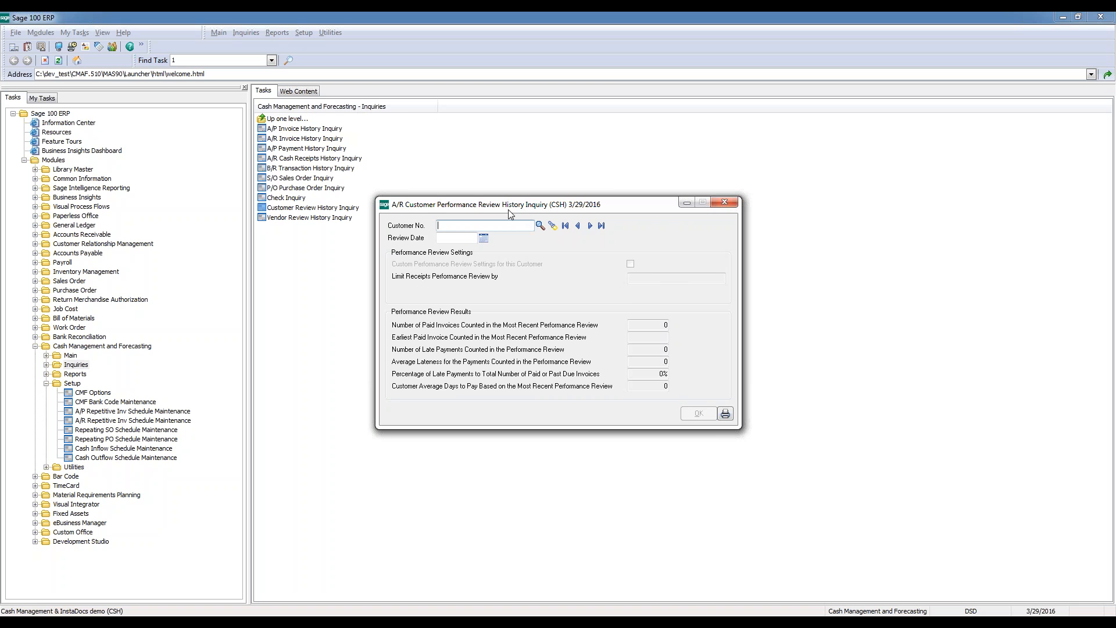
pyautogui.click(726, 202)
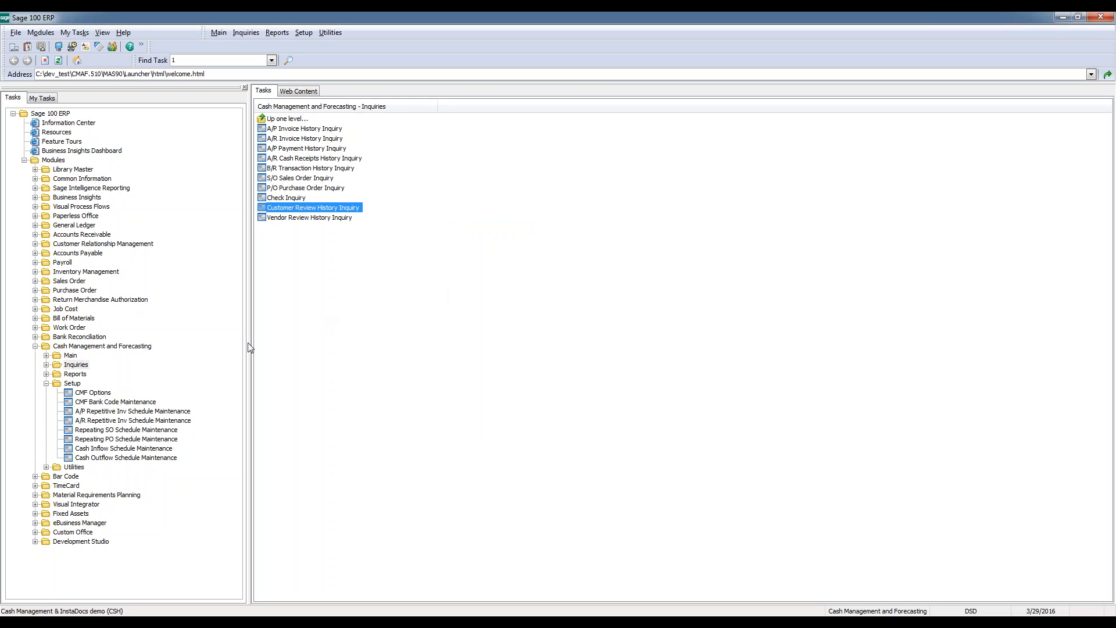
# Collapse the Setup folder, open Cash Flow Analysis from the module's Main tasks and load the NEW ANALYSIS record
pyautogui.click(46, 383)
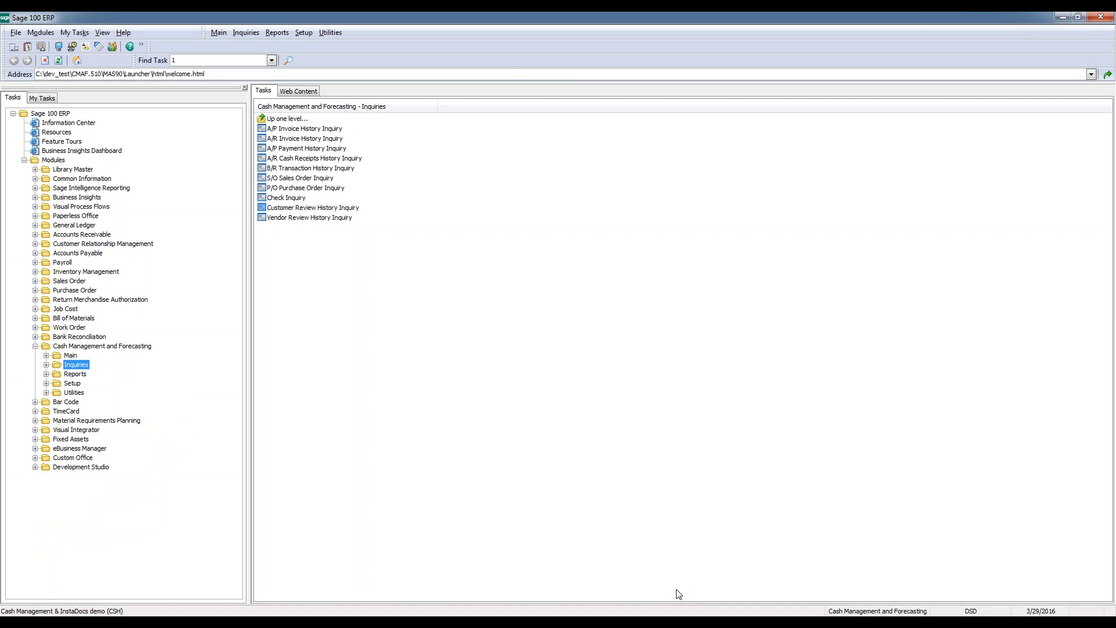
pyautogui.click(686, 623)
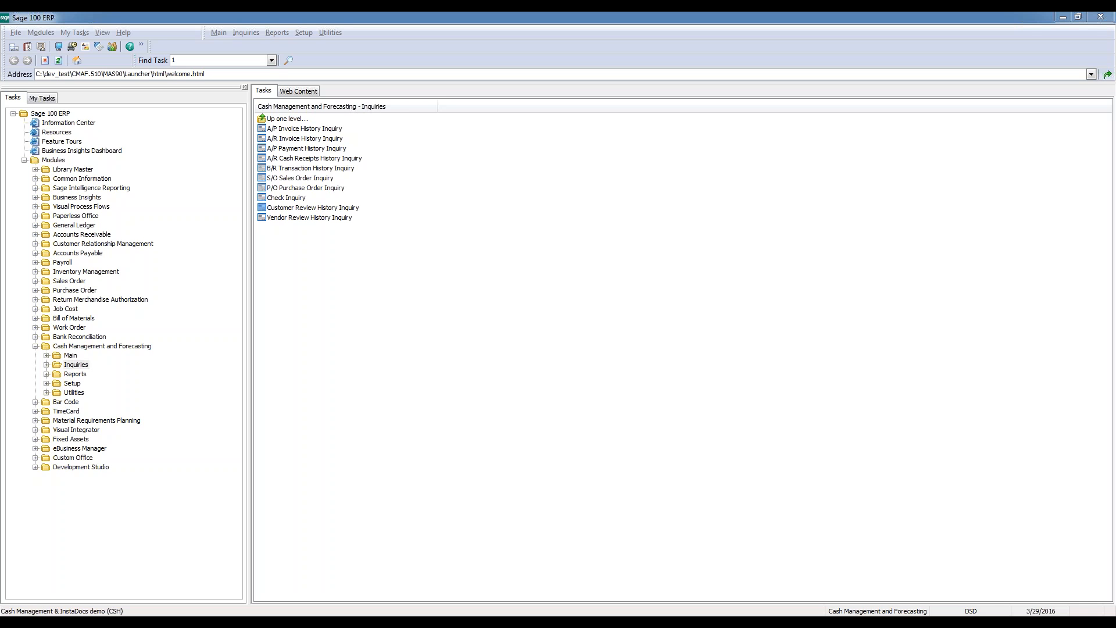
pyautogui.doubleClick(70, 355)
pyautogui.click(314, 168)
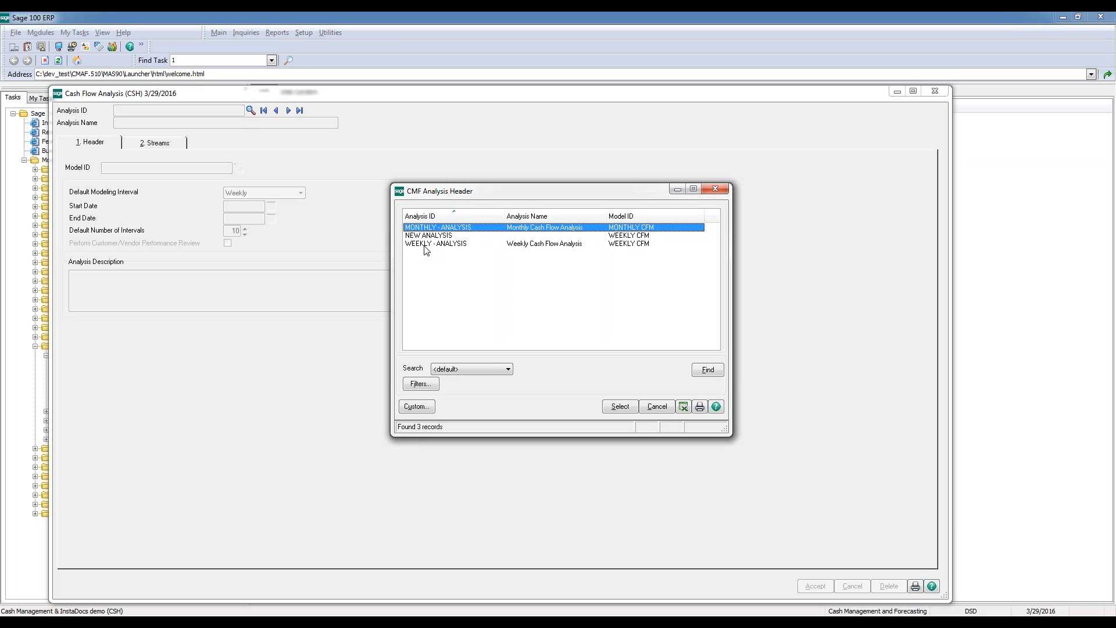
pyautogui.doubleClick(451, 237)
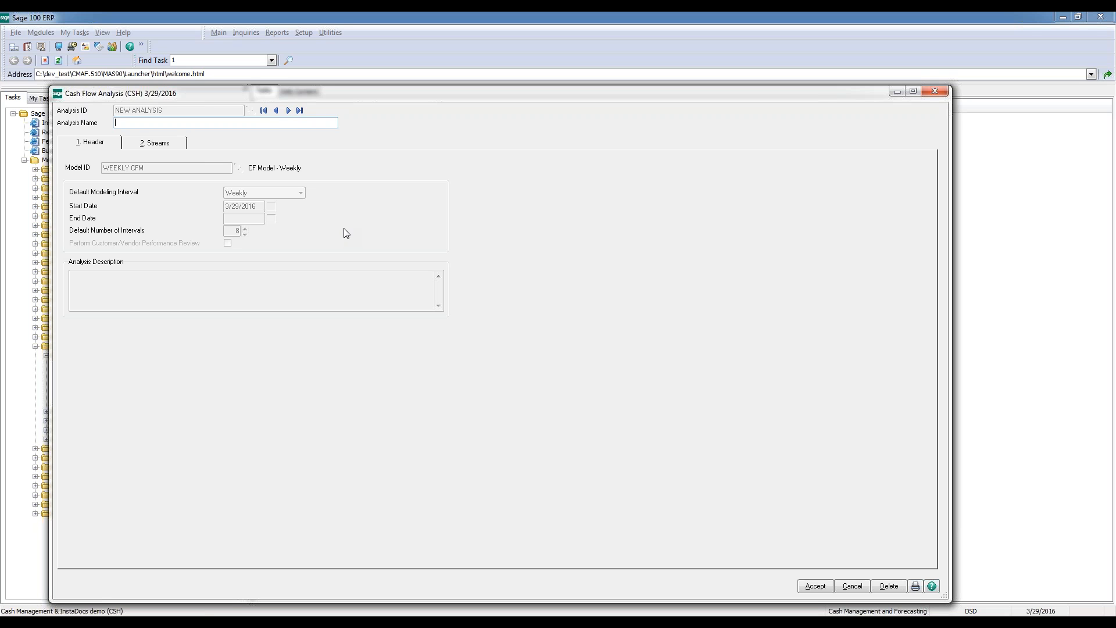
# View the first analysis, MONTHLY - ANALYSIS, accept it and load NEW ANALYSIS again
pyautogui.click(264, 110)
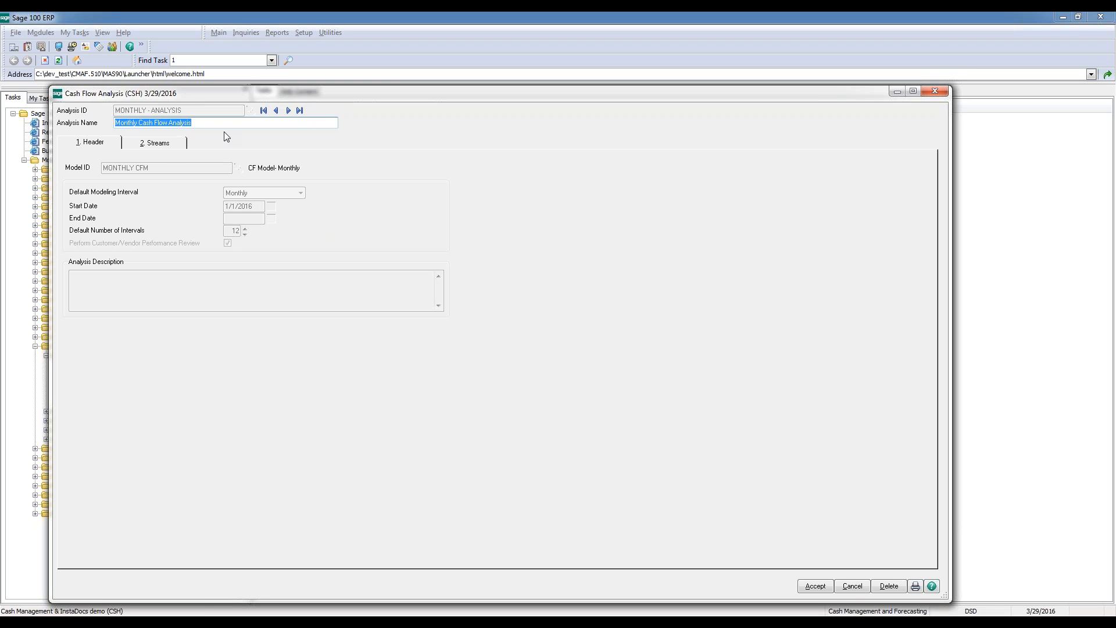
pyautogui.click(814, 586)
pyautogui.click(251, 110)
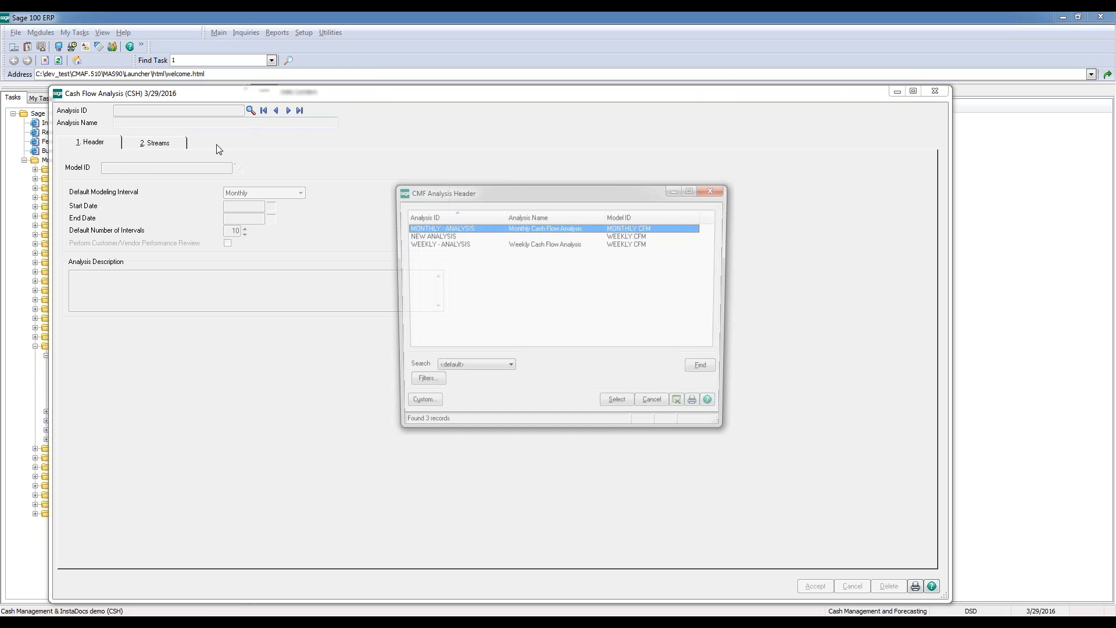
pyautogui.doubleClick(409, 236)
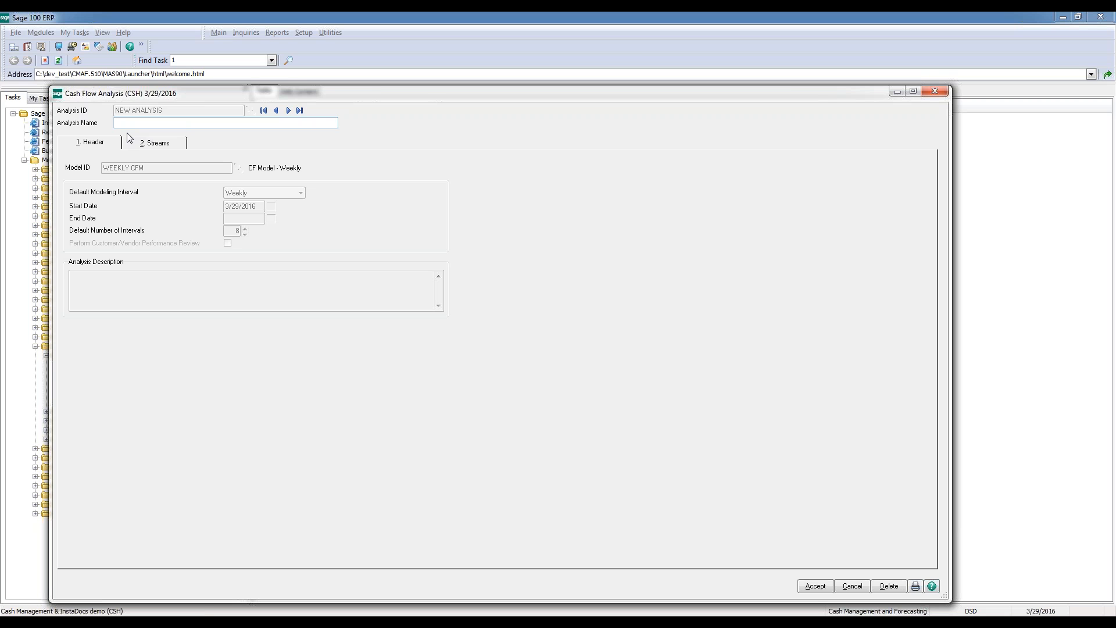
# Open the analysis detail of the PURCHASE ORDERS ALL DIV stream for 04/12/2016 - 04/18/2016 and select the order's estimated invoice date
pyautogui.click(154, 143)
pyautogui.click(596, 312)
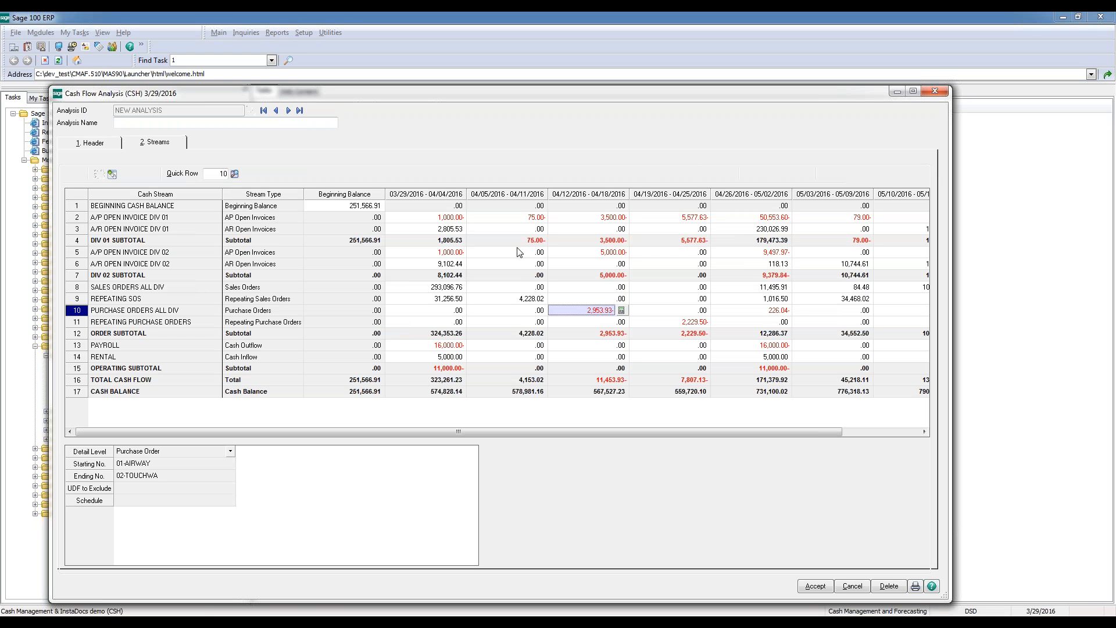
pyautogui.click(112, 174)
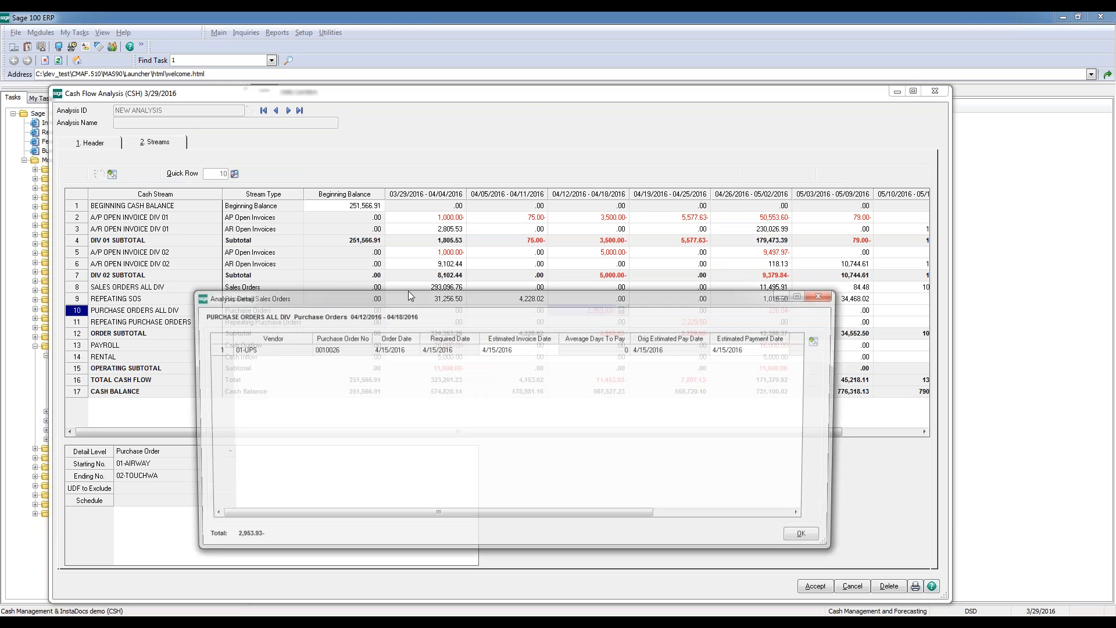
pyautogui.moveTo(470, 247); pyautogui.dragTo(420, 203)
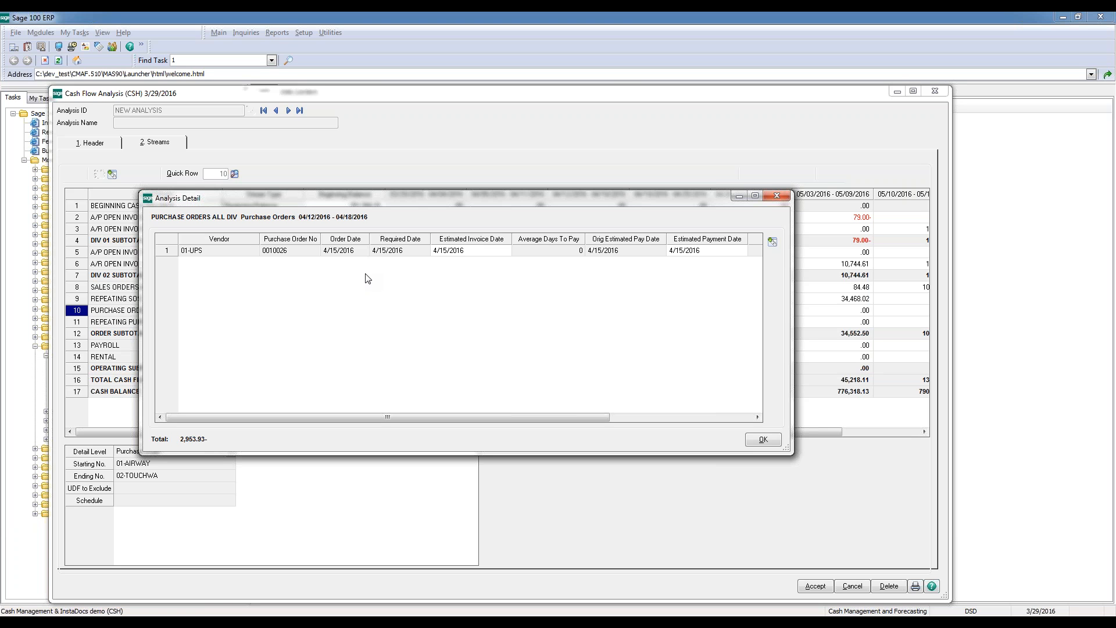
pyautogui.click(480, 254)
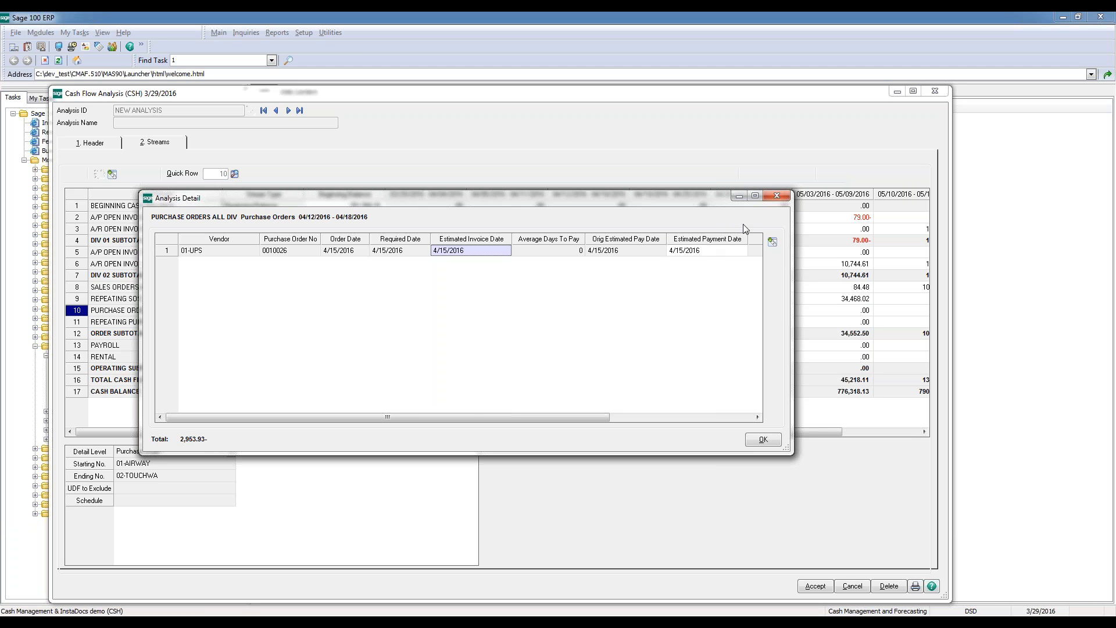
# Close the analysis detail, minimize the cash flow analysis, and load American Business Futures in Customer Performance Review
pyautogui.click(777, 195)
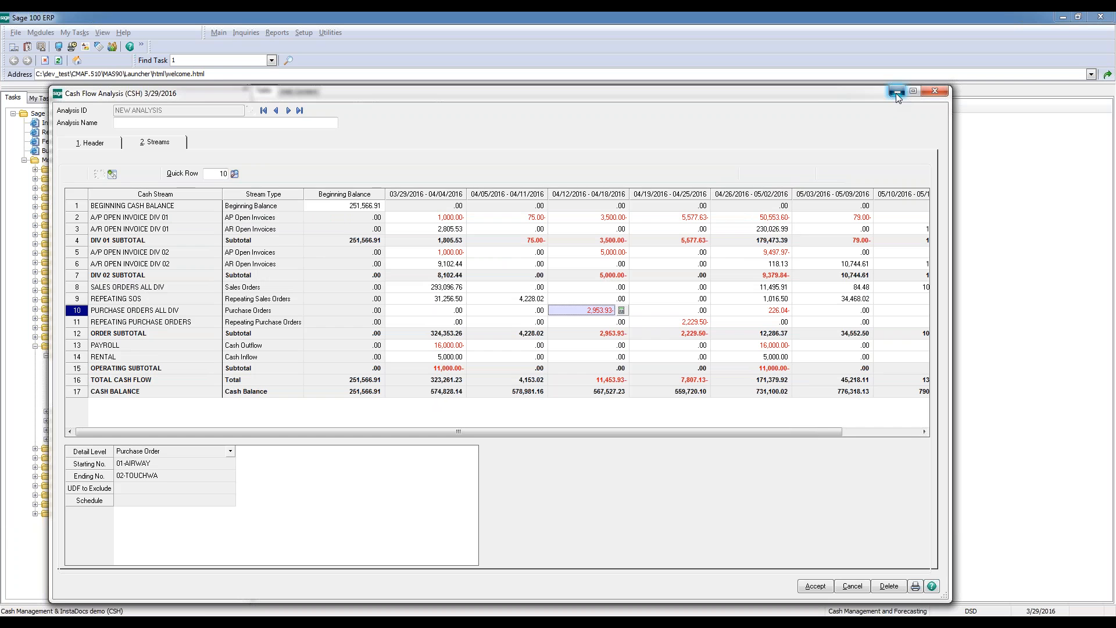
pyautogui.click(896, 92)
pyautogui.click(111, 367)
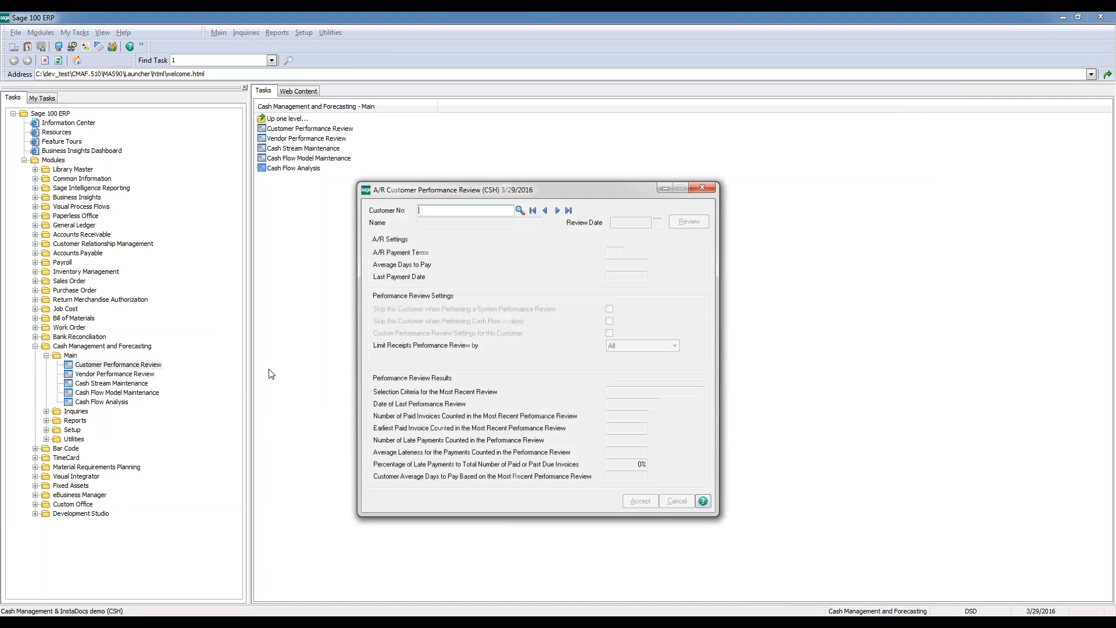
pyautogui.click(558, 209)
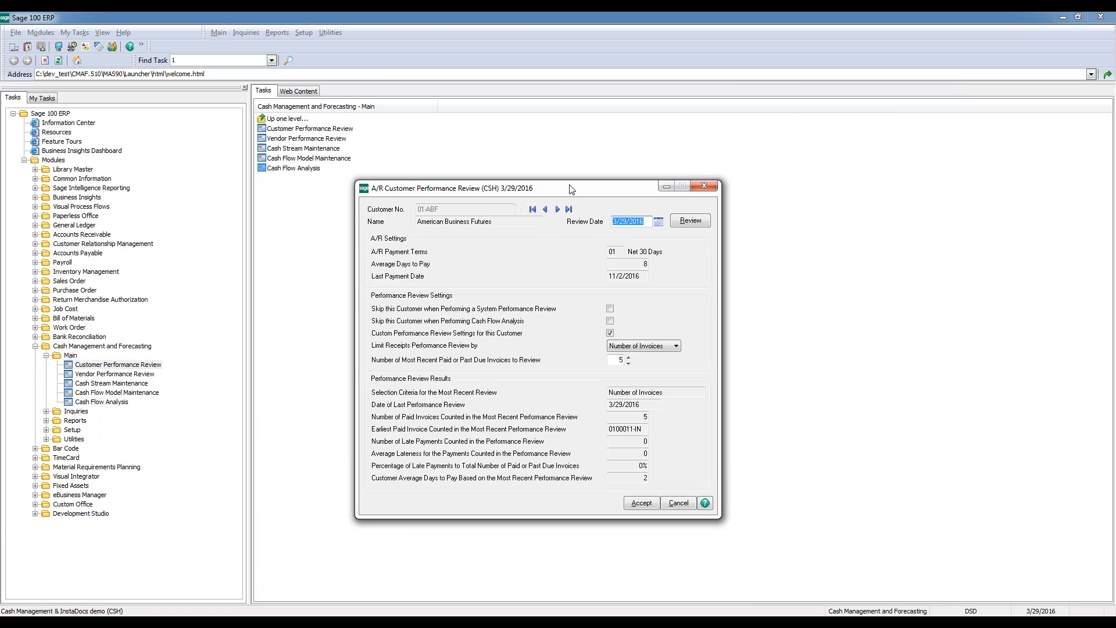
pyautogui.moveTo(575, 189); pyautogui.dragTo(654, 130)
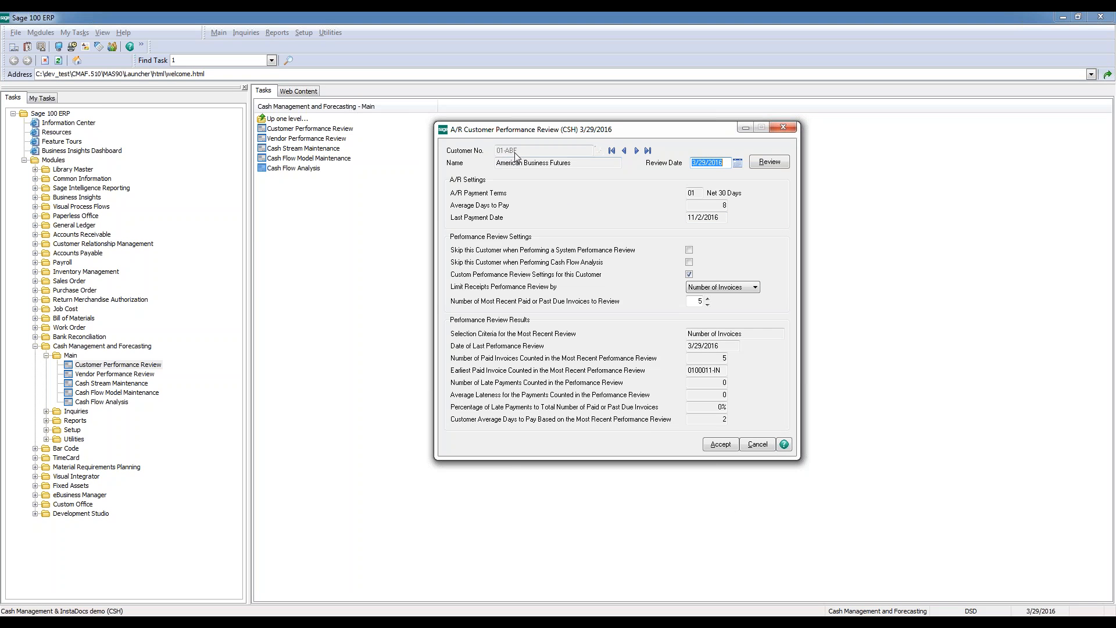
# Try limiting the customer's receipts performance review by Terms, cancel the change and close the review
pyautogui.click(729, 288)
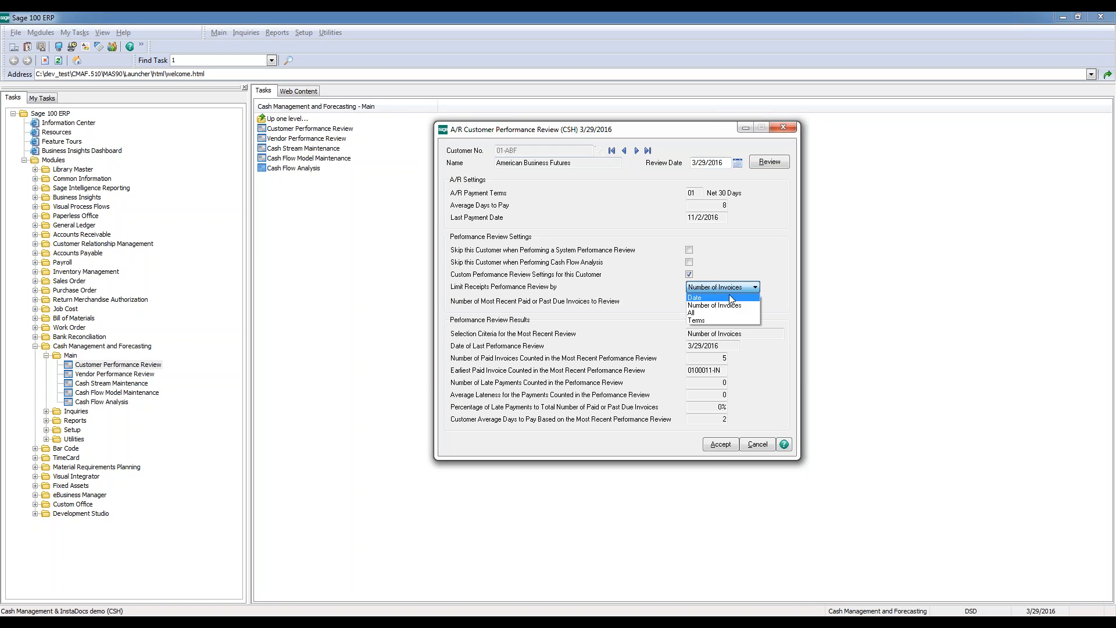
pyautogui.click(714, 319)
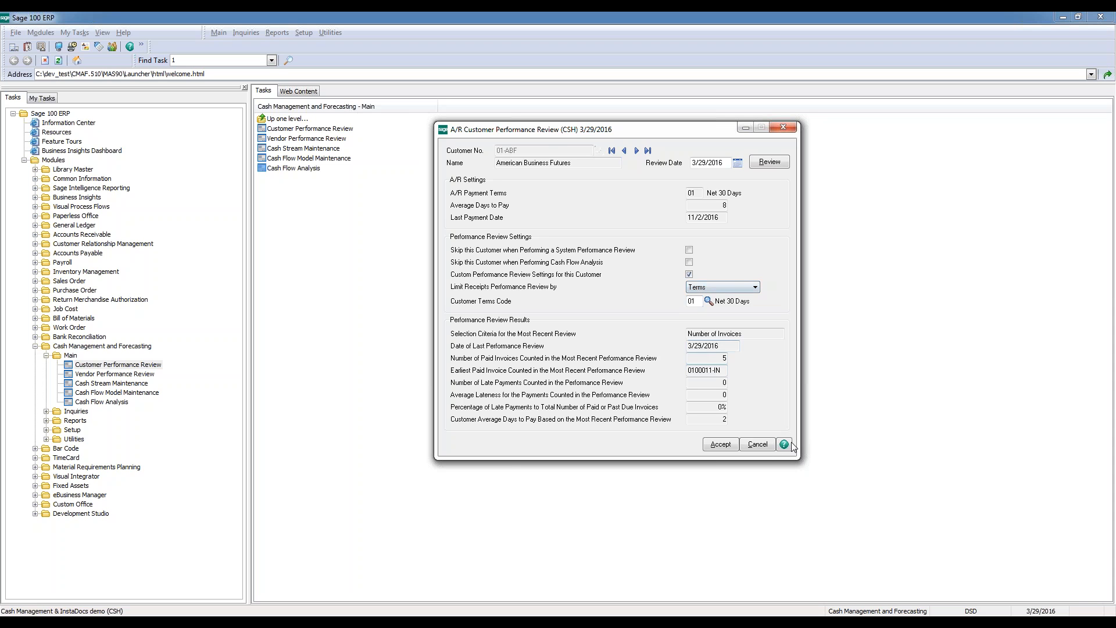
pyautogui.click(767, 445)
pyautogui.click(777, 128)
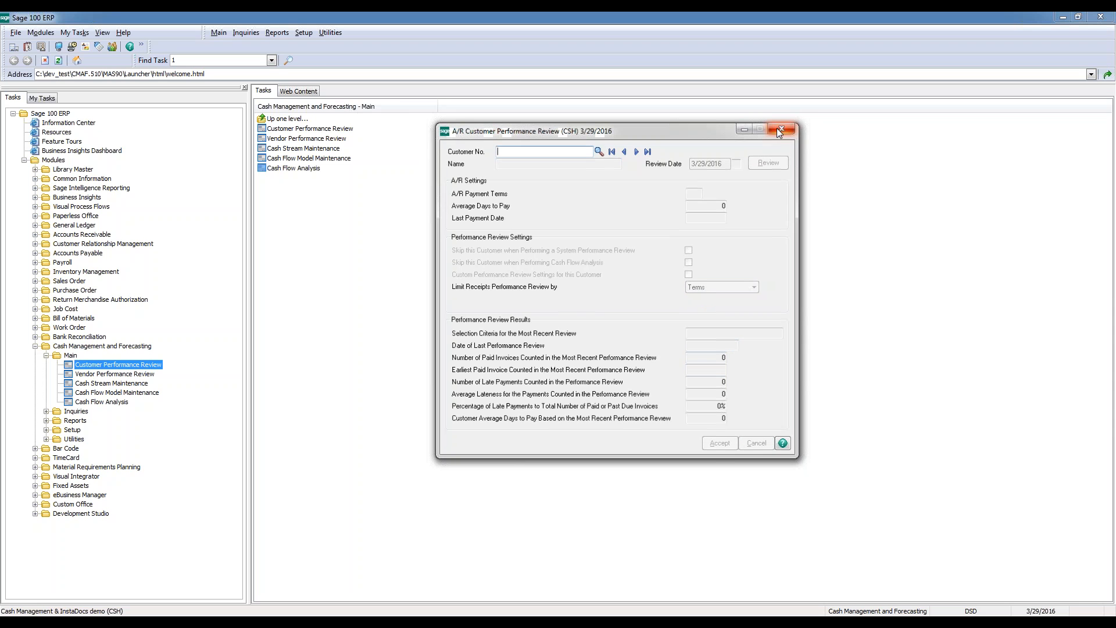
# Open Cash Stream Maintenance, examine the available stream types on the first stream, A/P OPEN INVOICE DIV 01, and close the window
pyautogui.click(105, 385)
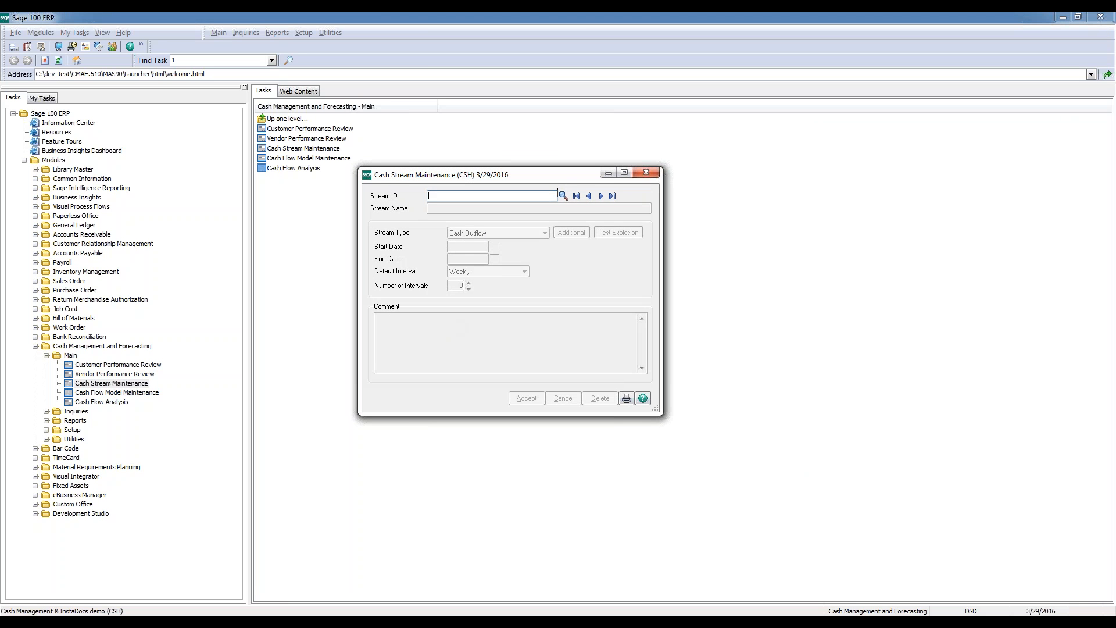
pyautogui.click(576, 196)
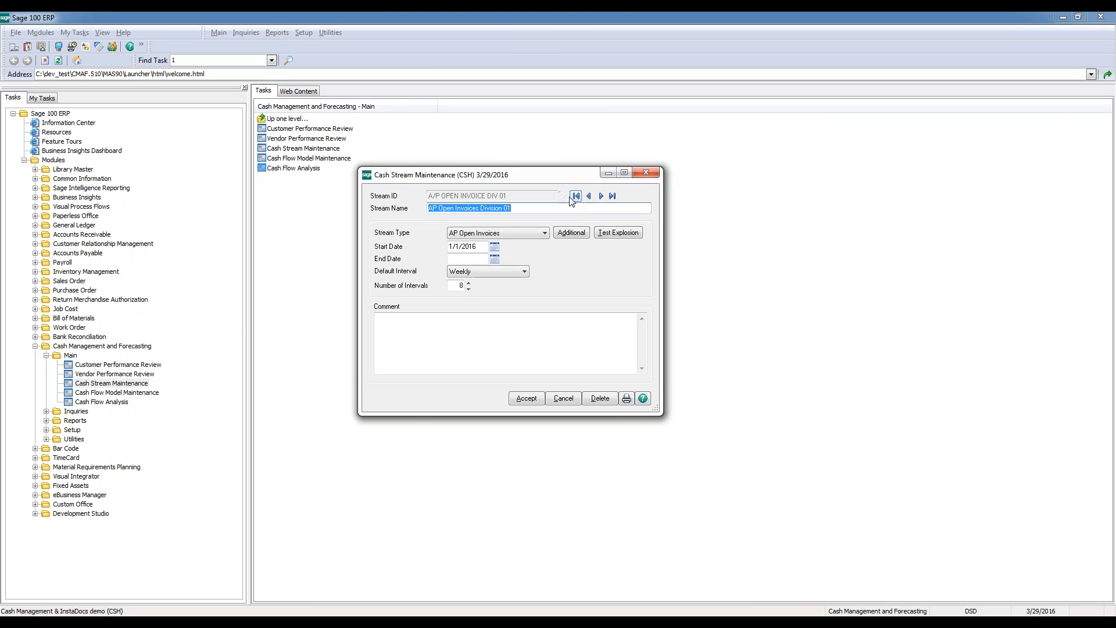
pyautogui.click(530, 233)
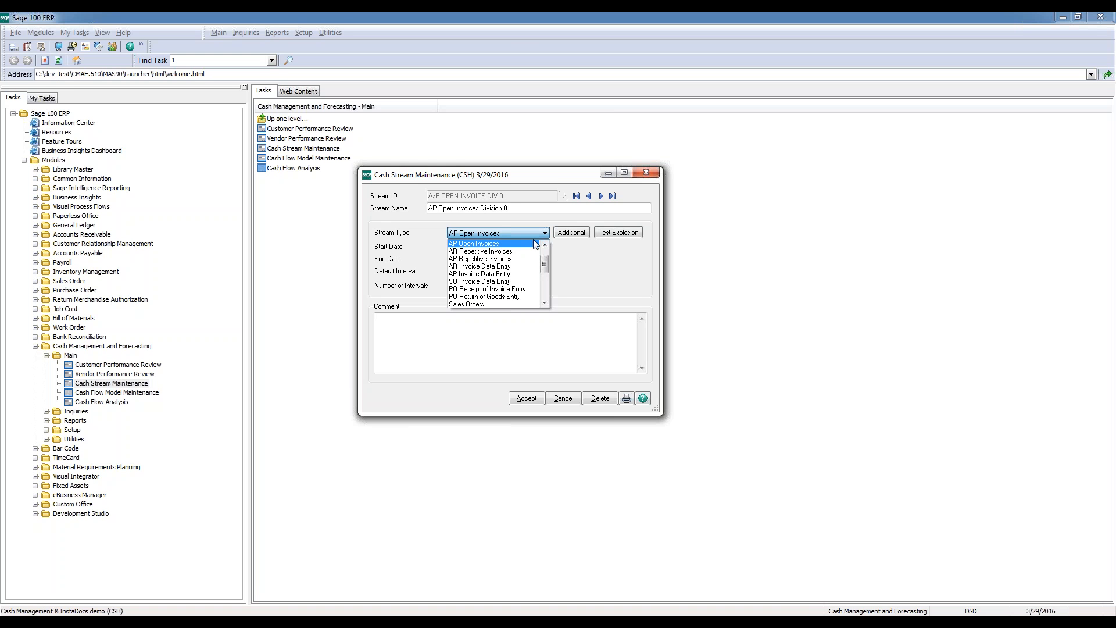
pyautogui.moveTo(544, 263); pyautogui.dragTo(544, 285)
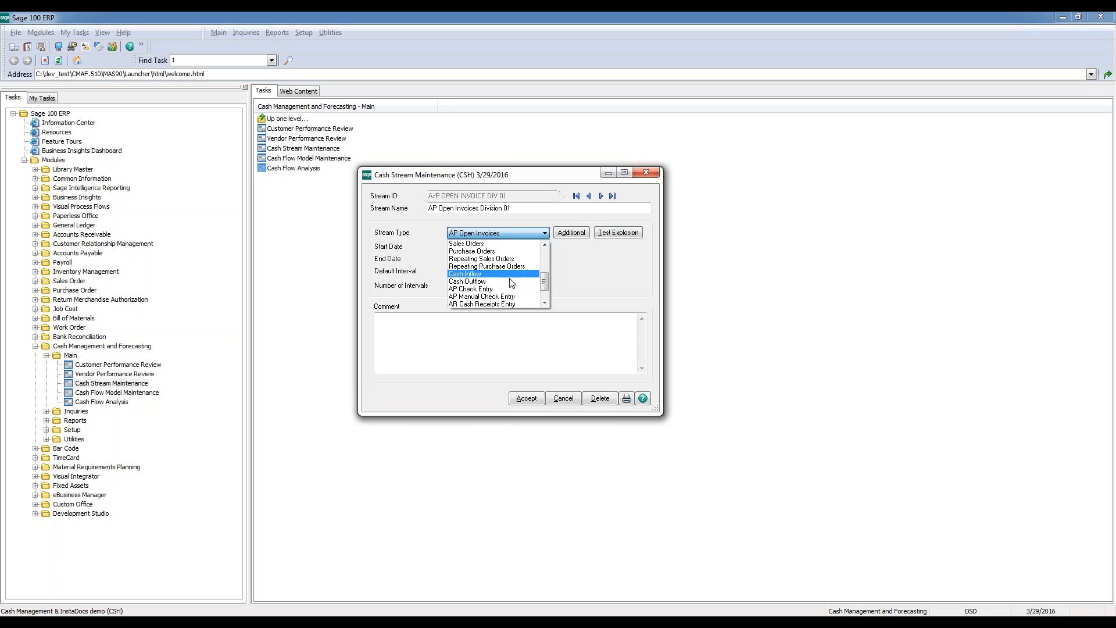
pyautogui.click(550, 386)
pyautogui.click(642, 172)
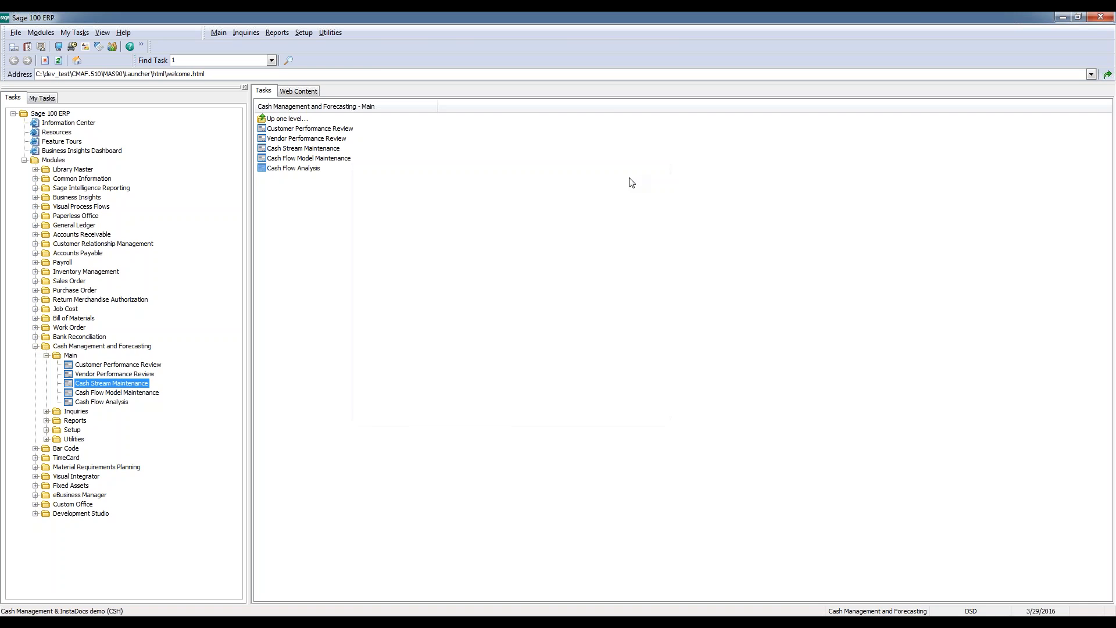
# Open Cash Inflow Schedule Maintenance from the module's Setup tasks, examine the 2015 RENTAL INCOME schedule and close it
pyautogui.doubleClick(72, 430)
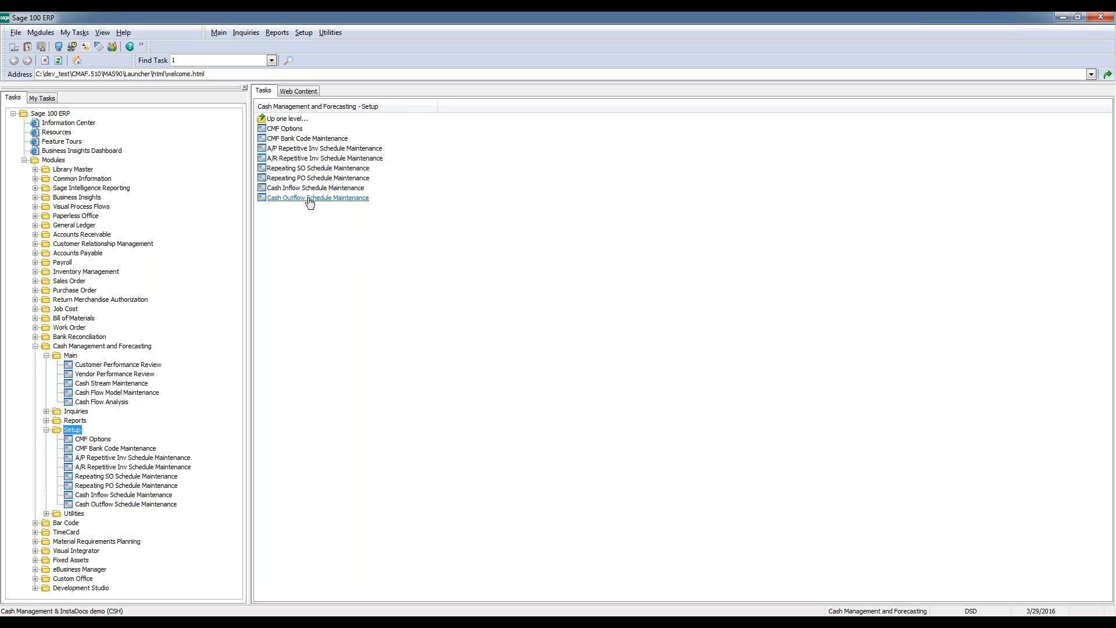
pyautogui.click(349, 188)
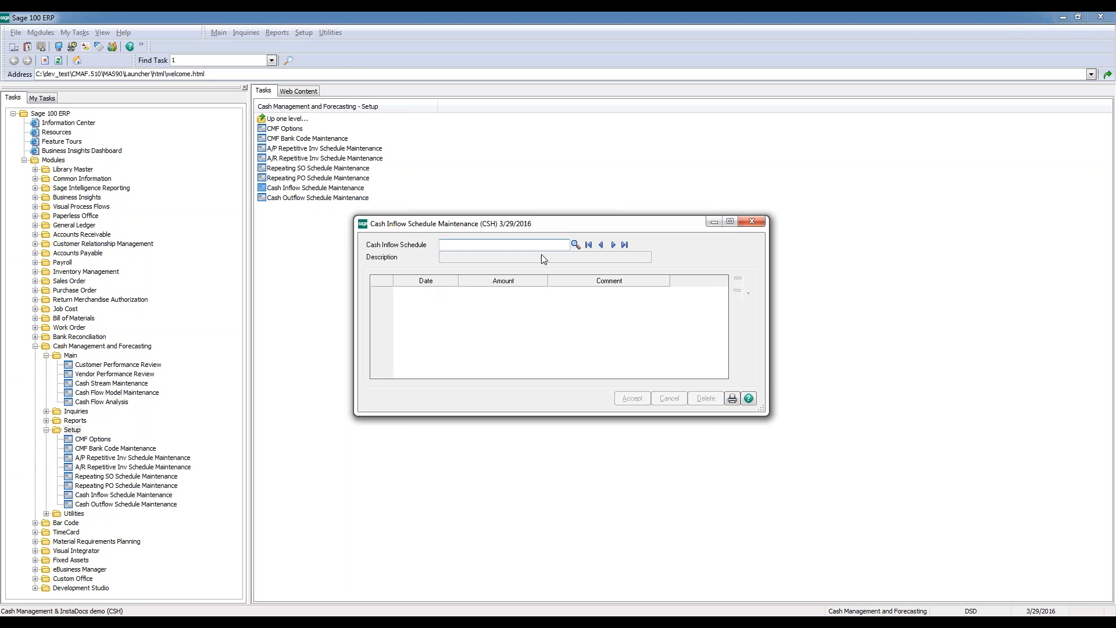
pyautogui.click(588, 245)
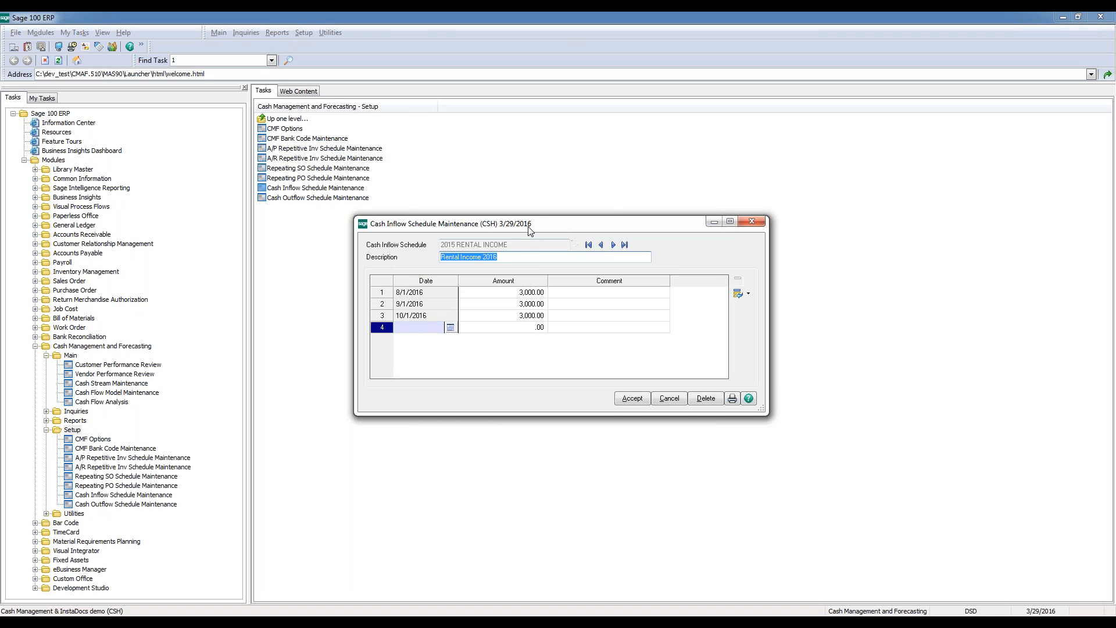
pyautogui.moveTo(532, 229); pyautogui.dragTo(580, 185)
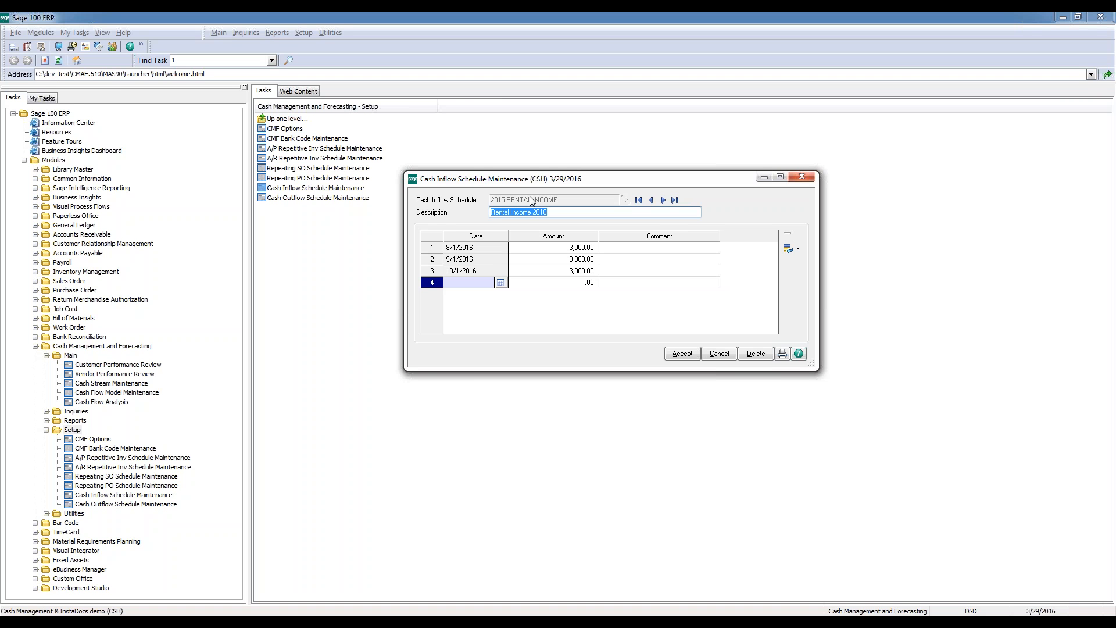
pyautogui.click(719, 354)
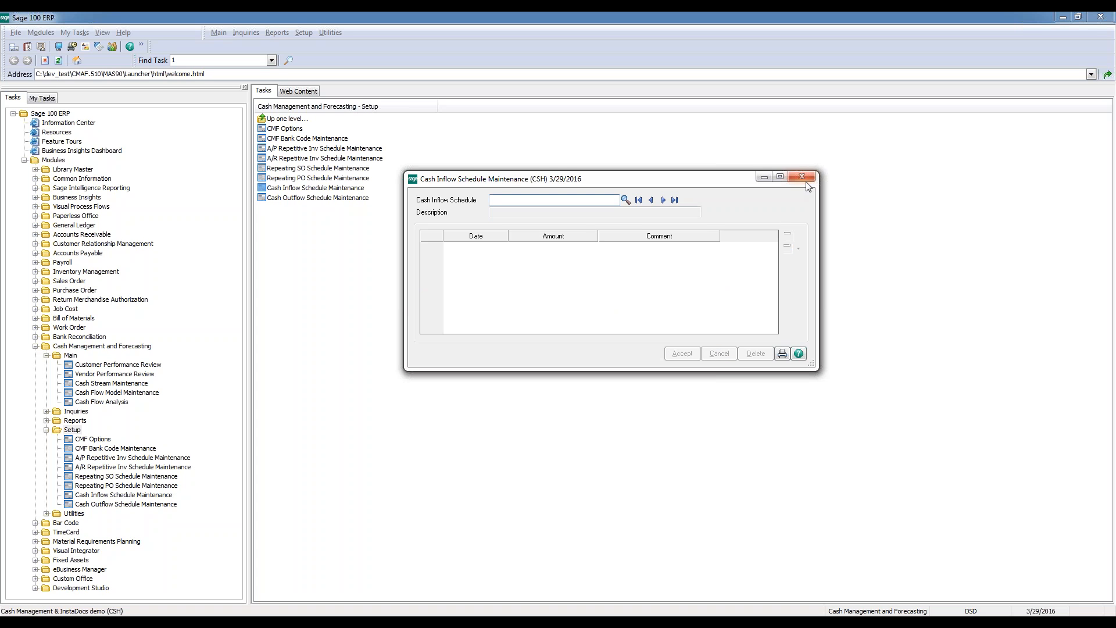
pyautogui.click(806, 177)
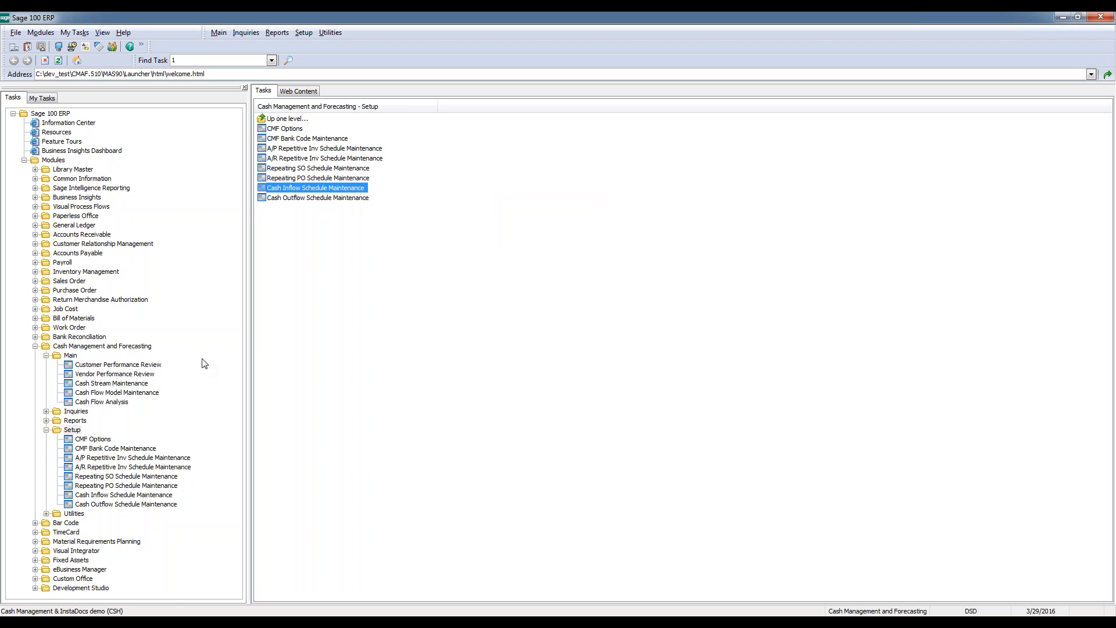
# Open the B/R Transaction History Inquiry, view the checks for bank code A, Security Pacific Checking, and minimize the inquiry
pyautogui.click(76, 411)
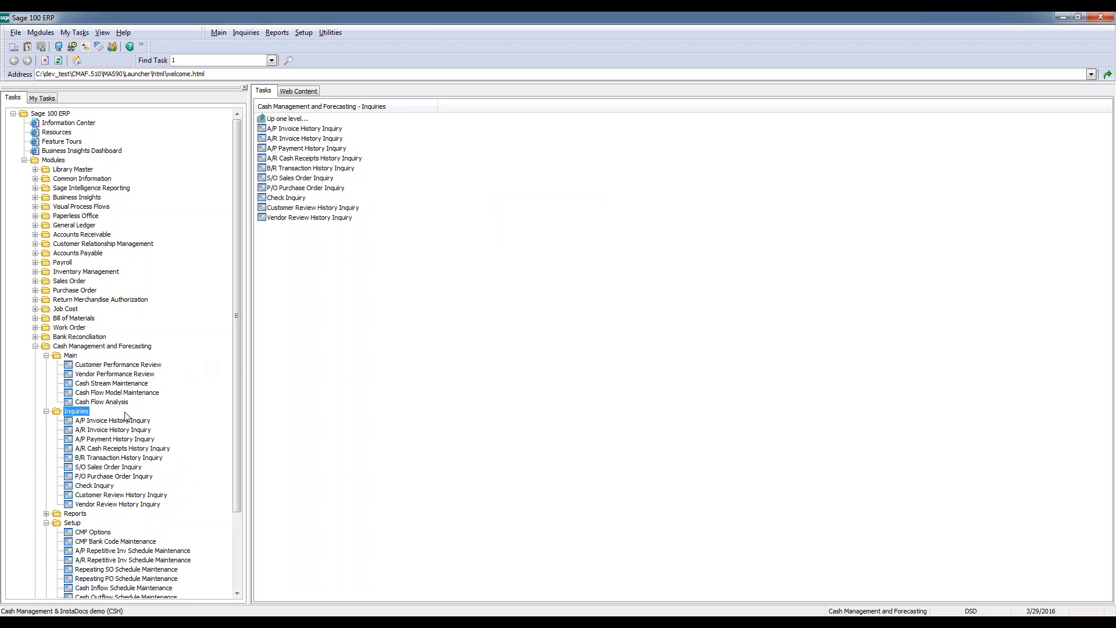
pyautogui.click(138, 459)
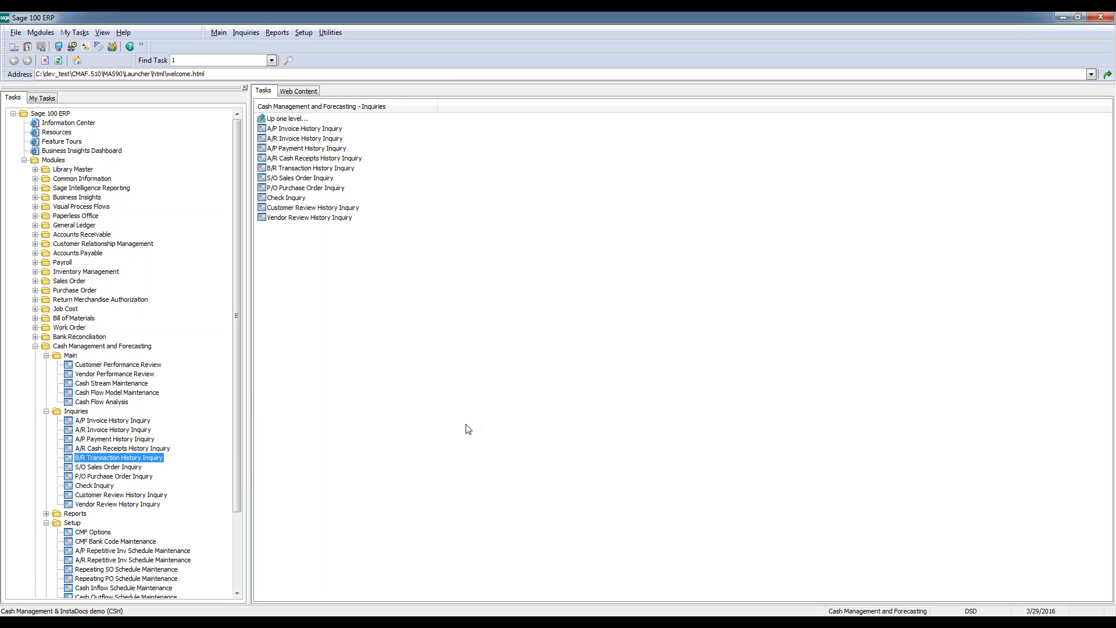
pyautogui.moveTo(522, 138); pyautogui.dragTo(634, 208)
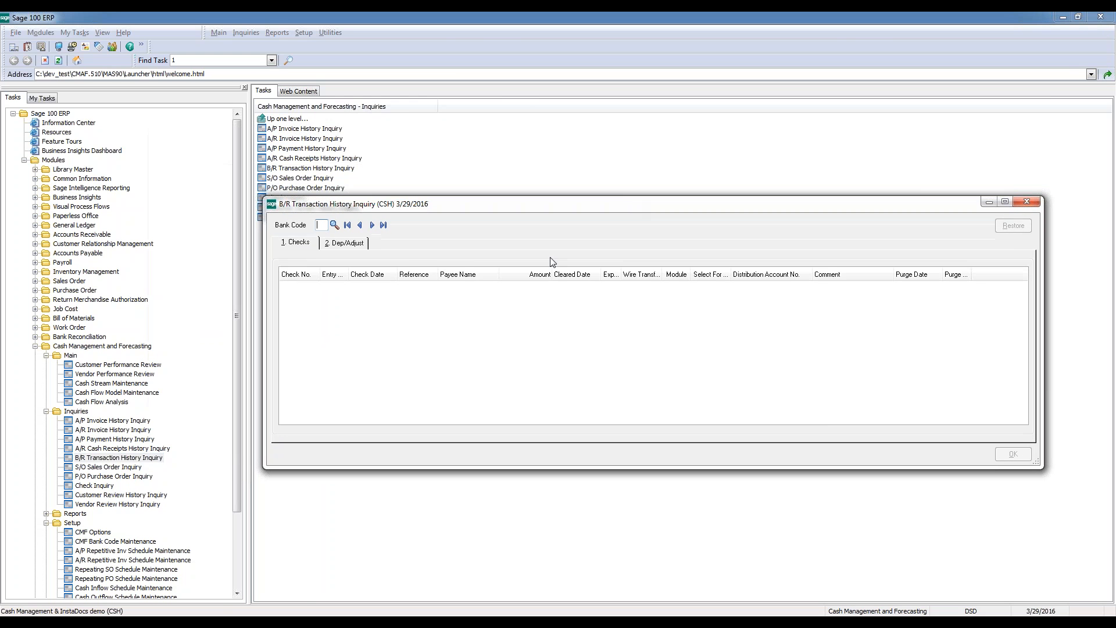
pyautogui.click(358, 226)
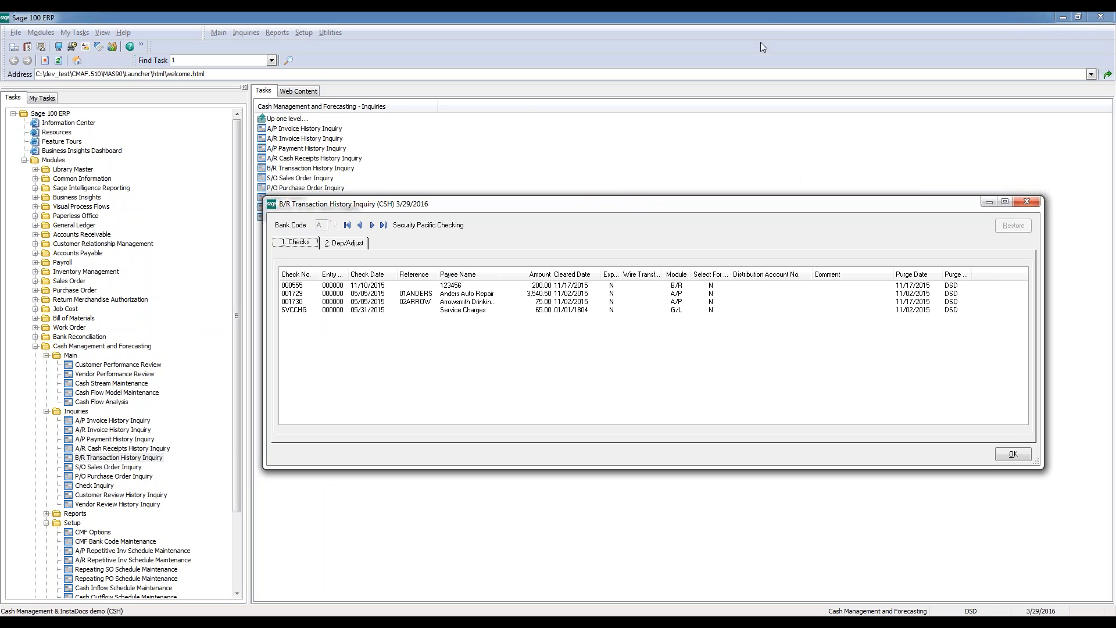
pyautogui.moveTo(585, 210); pyautogui.dragTo(587, 152)
# Open Check, Deposit and Adjustment Entry from Bank Reconciliation's Main tasks and review the deposits and checks of bank code A
pyautogui.click(71, 339)
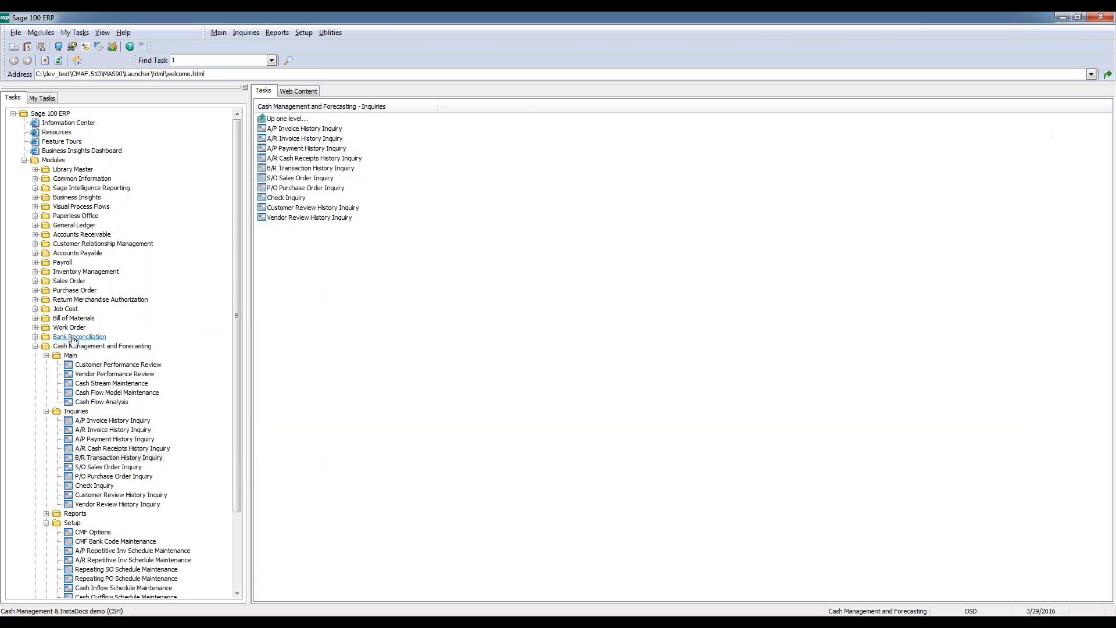
pyautogui.click(71, 347)
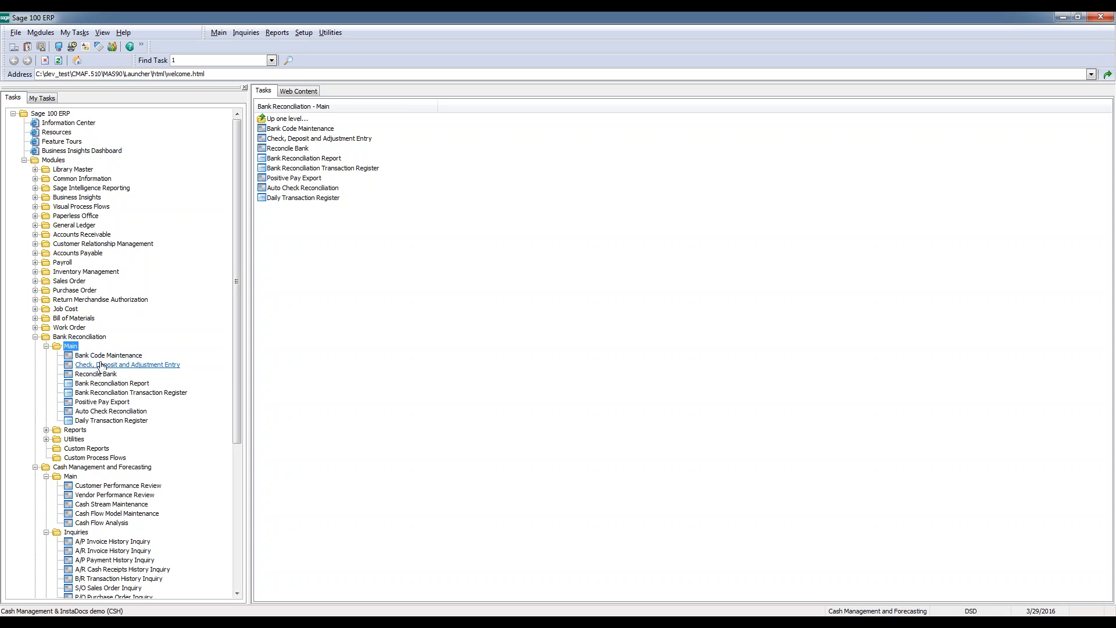
pyautogui.click(102, 365)
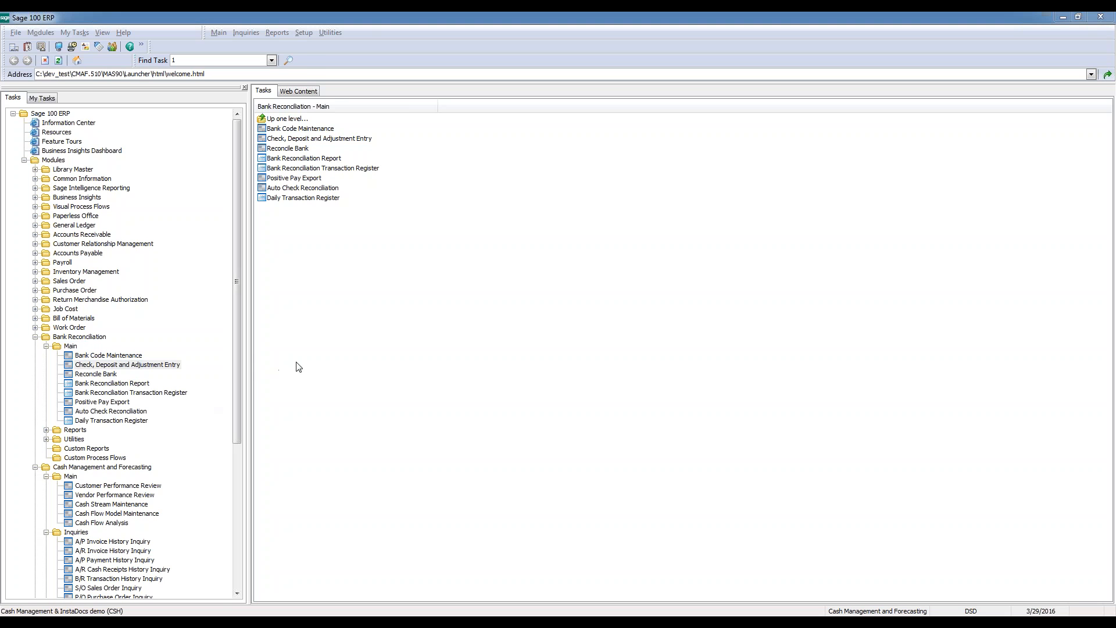
pyautogui.press('Return')
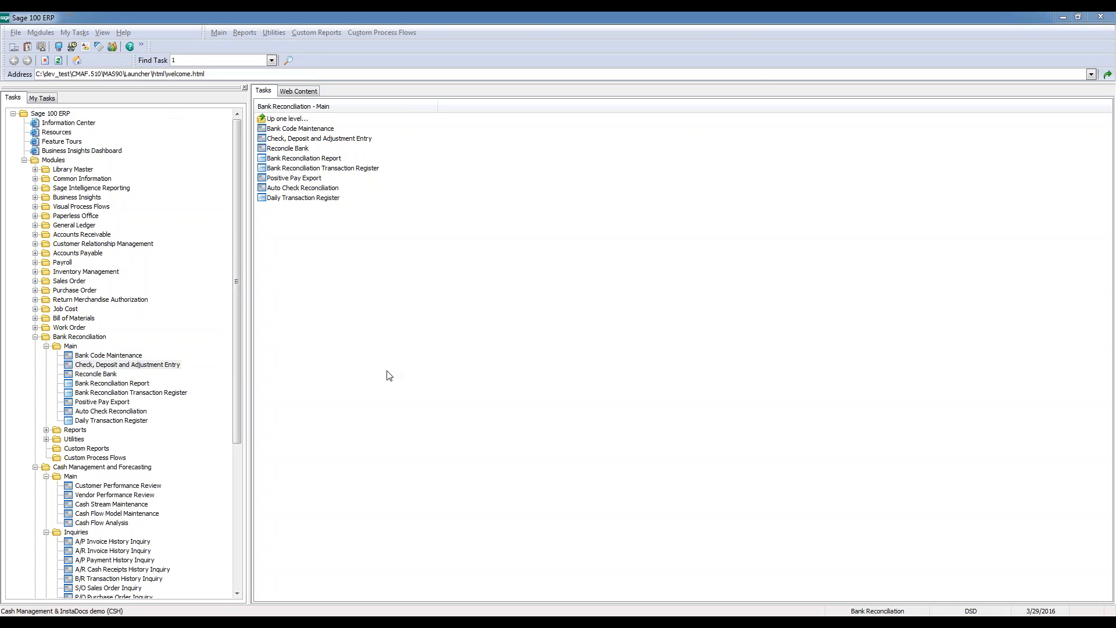
pyautogui.click(447, 204)
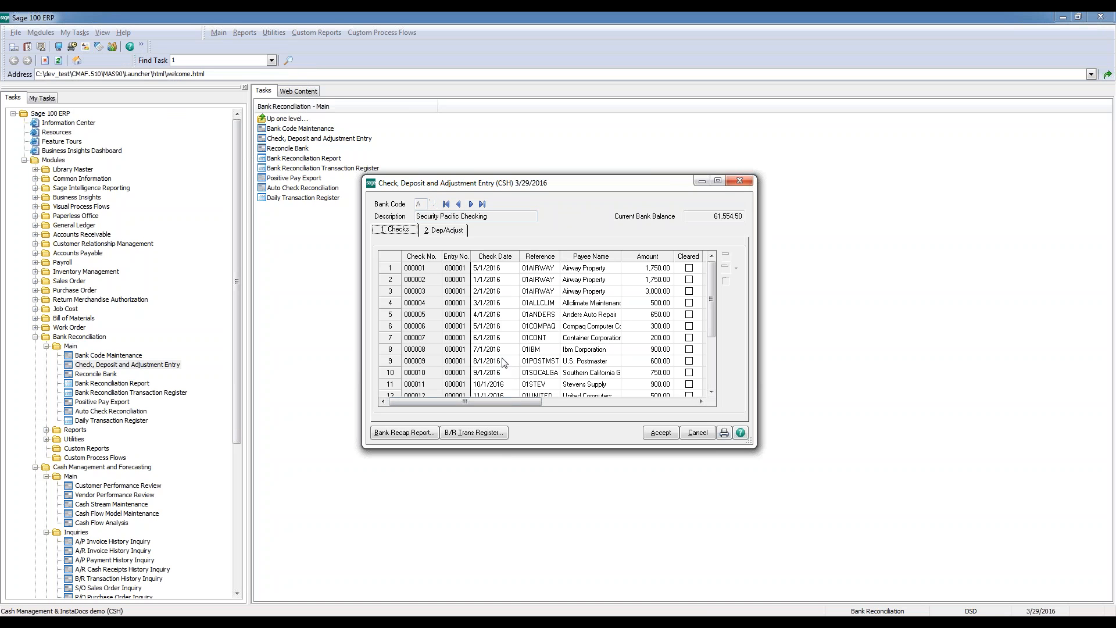
pyautogui.click(442, 230)
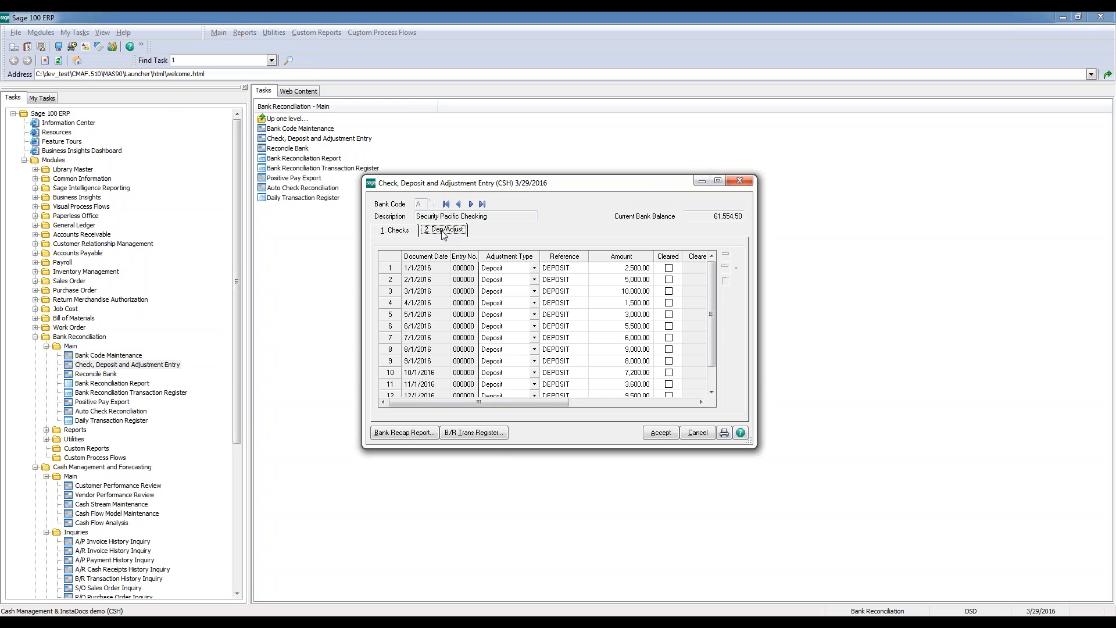
pyautogui.click(408, 231)
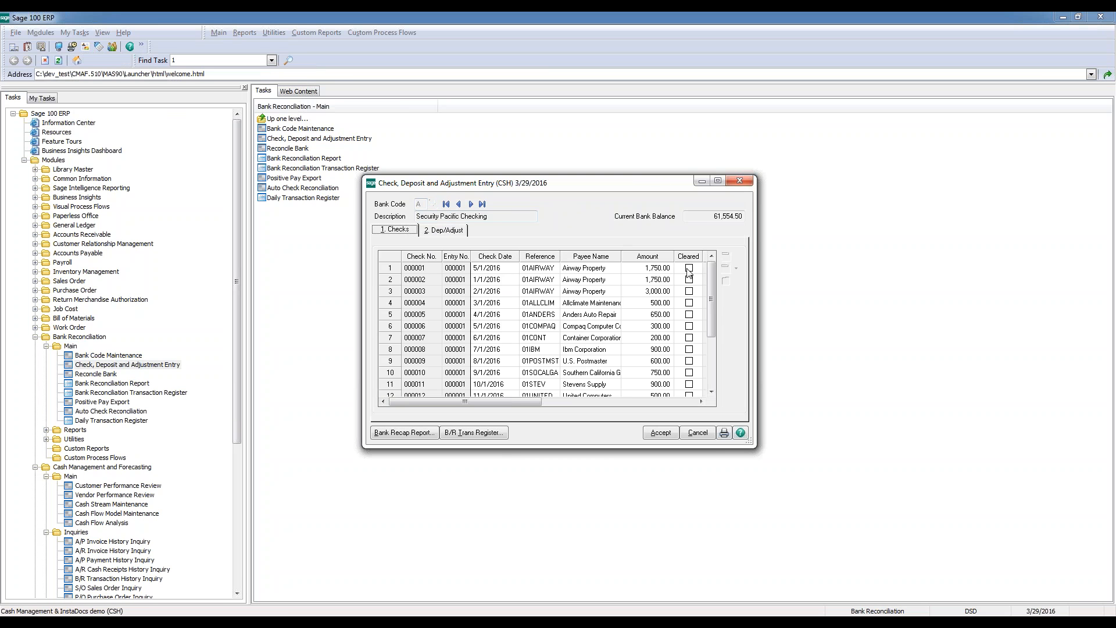
# Mark the first three Airway Property checks as cleared, accept the bank's entries and close the entry window
pyautogui.click(689, 268)
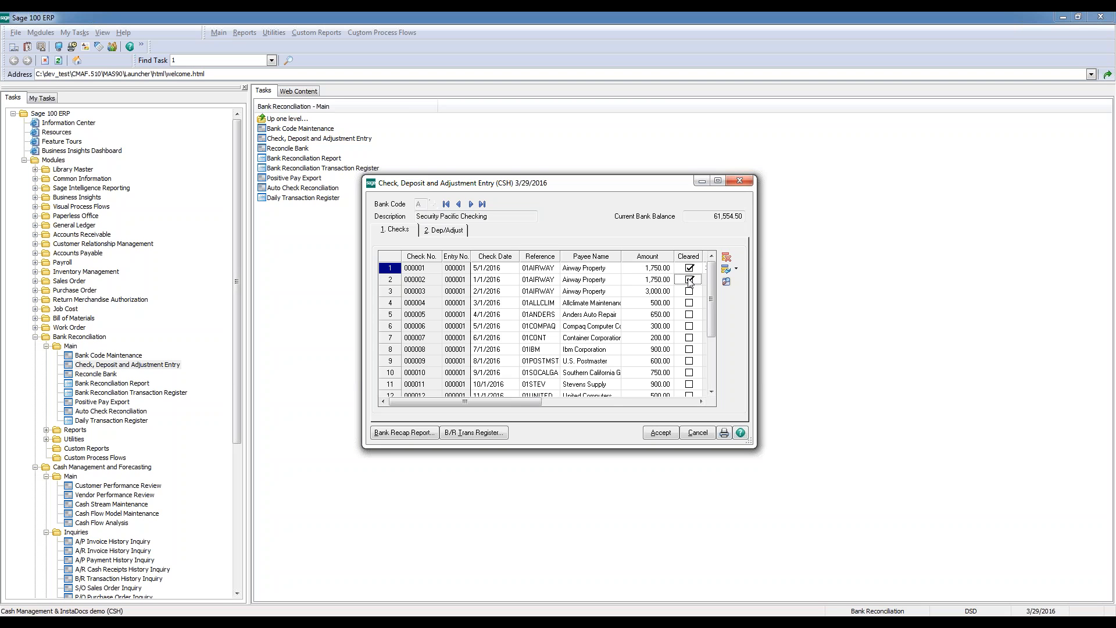
pyautogui.click(689, 280)
pyautogui.click(690, 292)
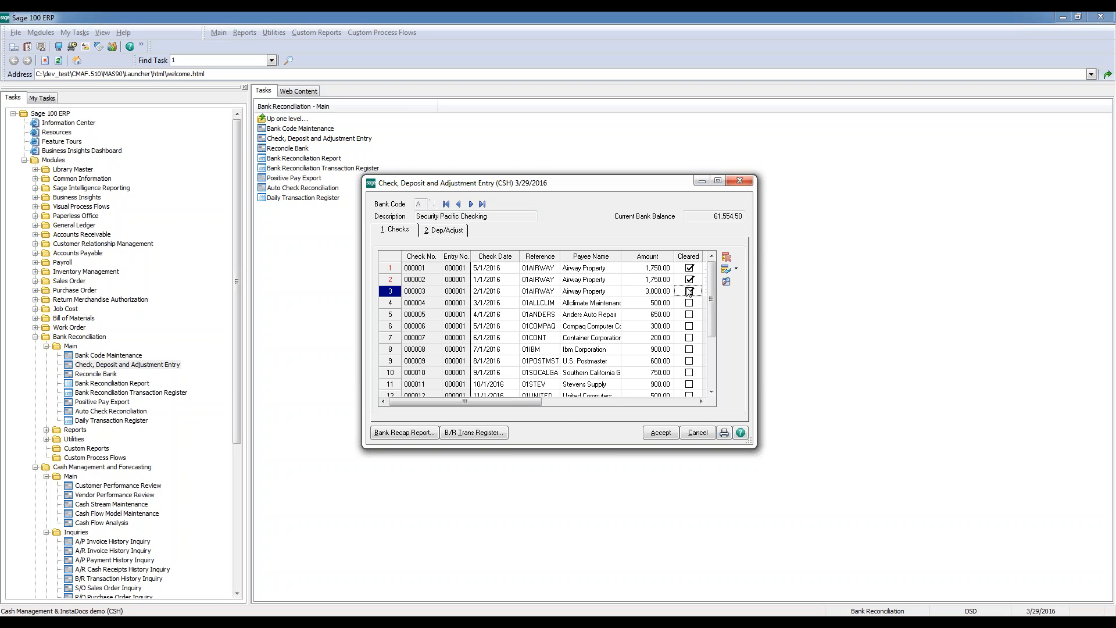
pyautogui.click(672, 433)
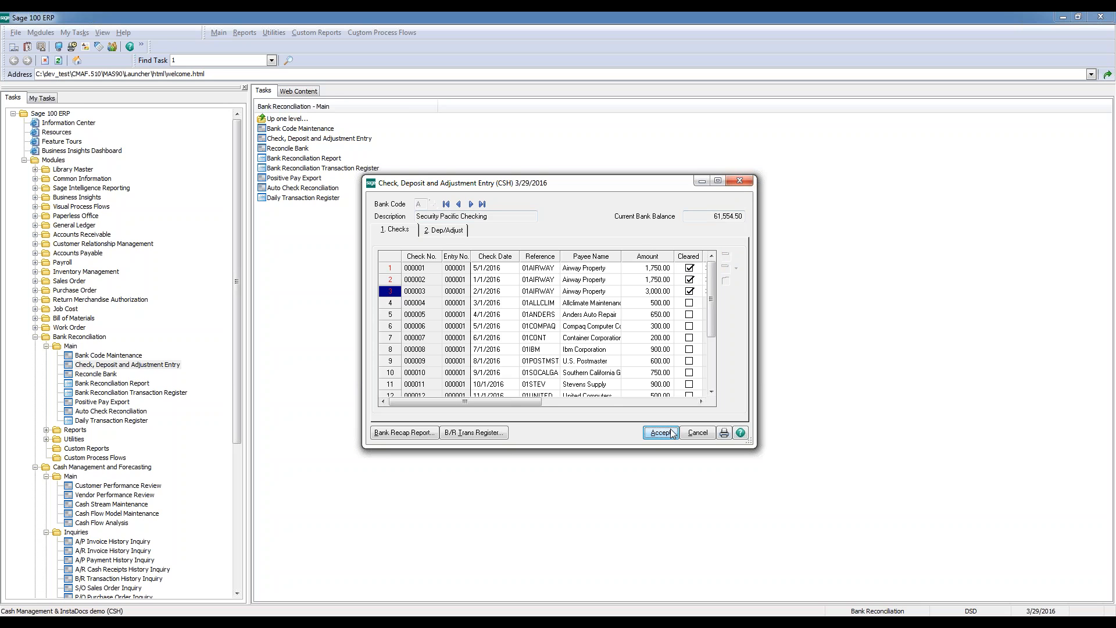
pyautogui.click(741, 181)
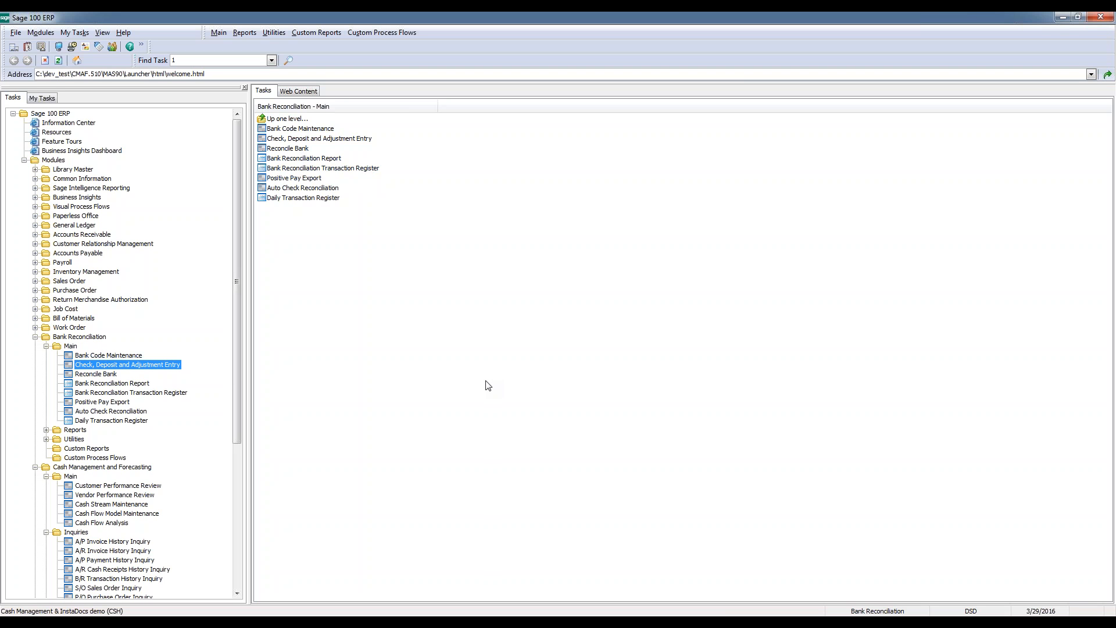
# Restore the minimized B/R Transaction History Inquiry and move its window clear of the Bank Reconciliation task list
pyautogui.click(807, 622)
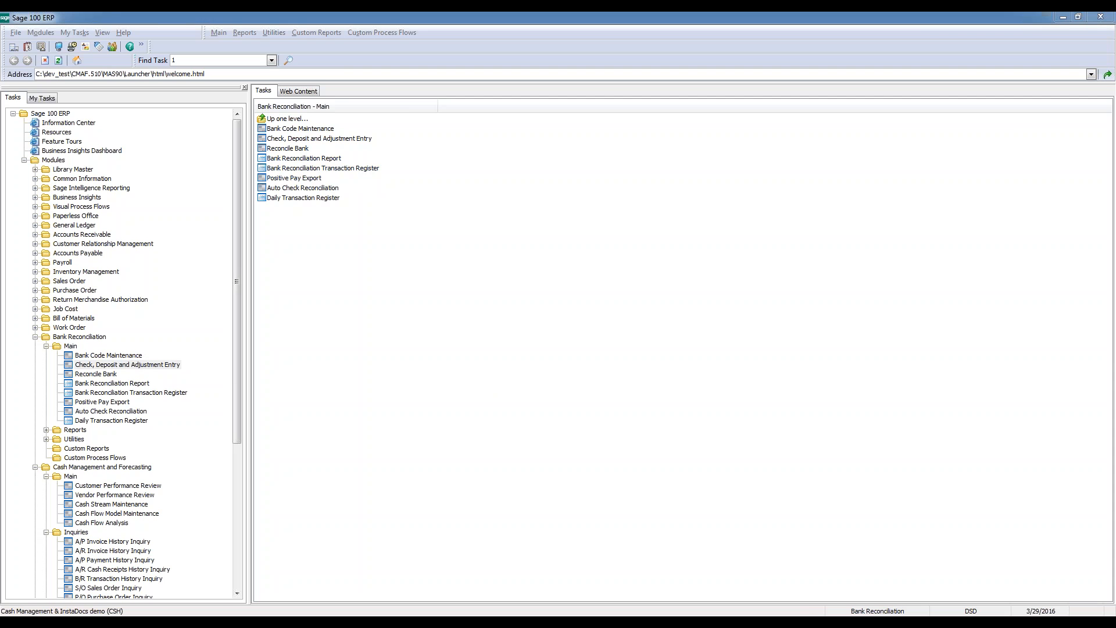
pyautogui.moveTo(581, 148); pyautogui.dragTo(637, 276)
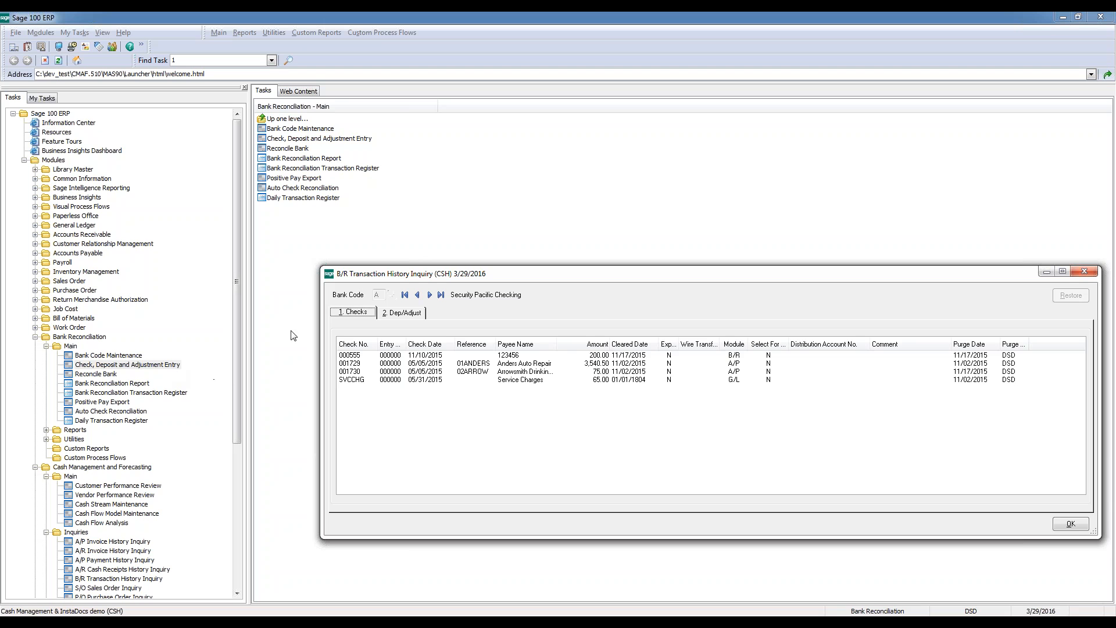
# Restore the Anders Auto Repair check of bank code A from the B/R transaction history and close the inquiry
pyautogui.moveTo(526, 274); pyautogui.dragTo(455, 219)
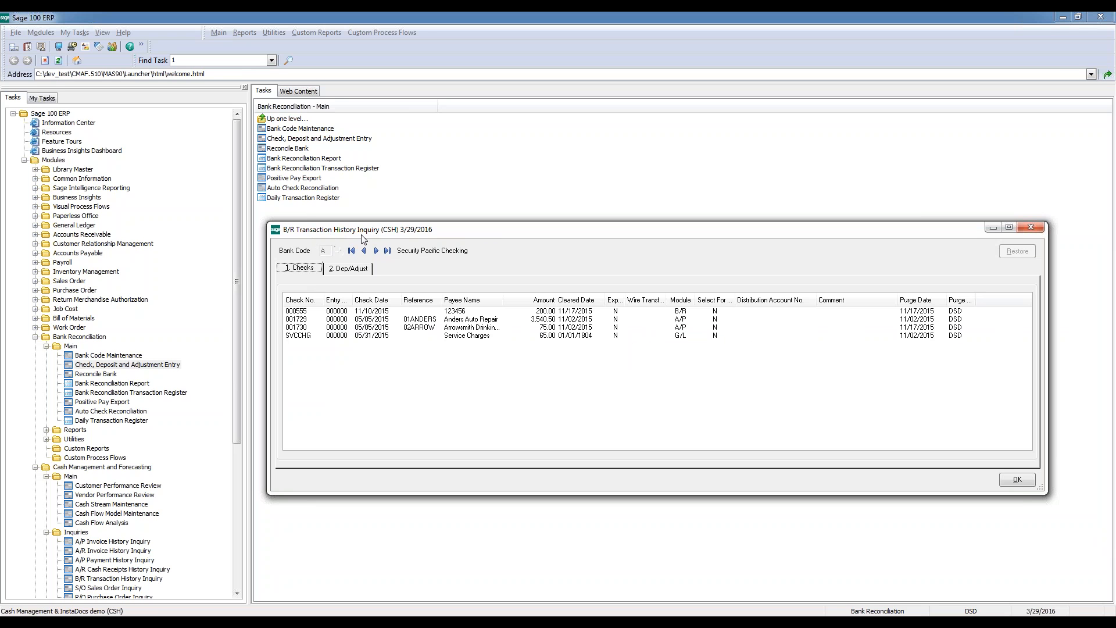
pyautogui.click(507, 313)
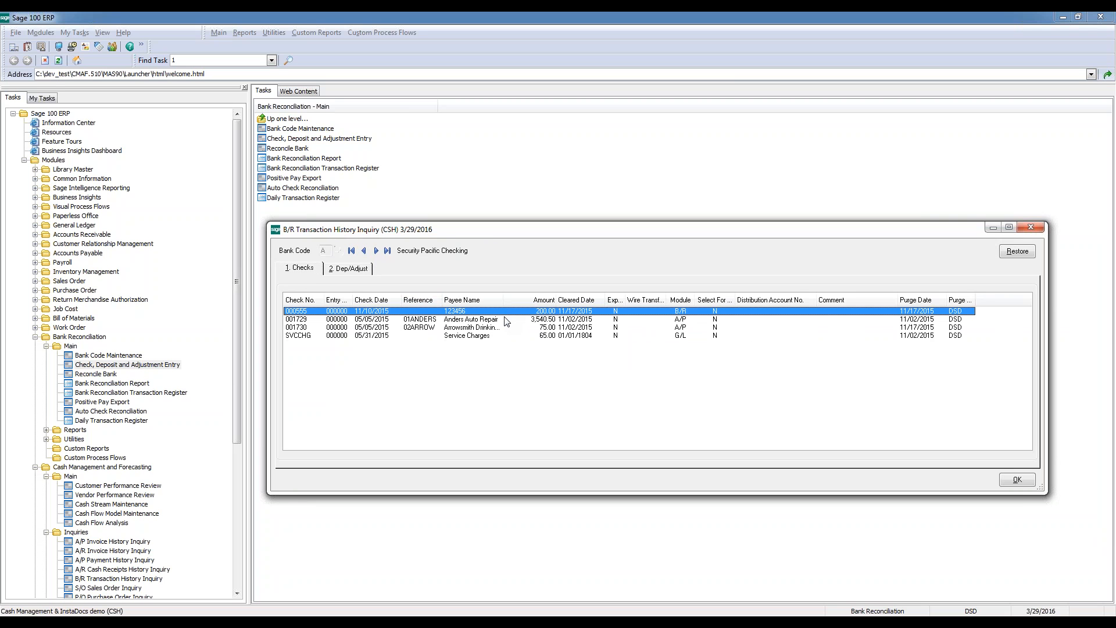
pyautogui.click(378, 328)
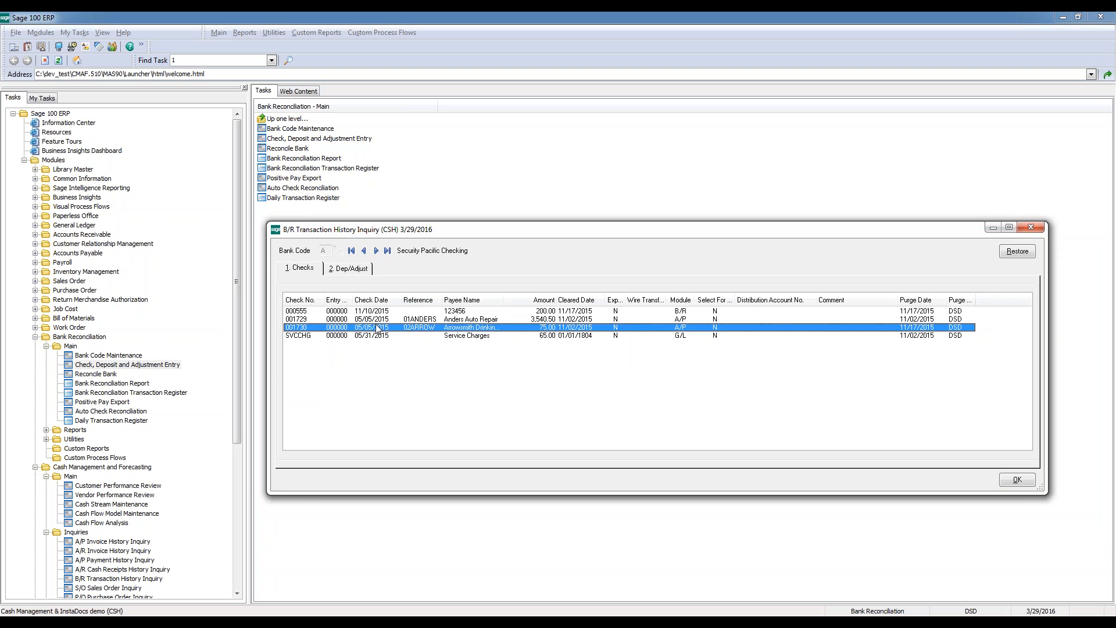
pyautogui.click(379, 335)
pyautogui.click(383, 321)
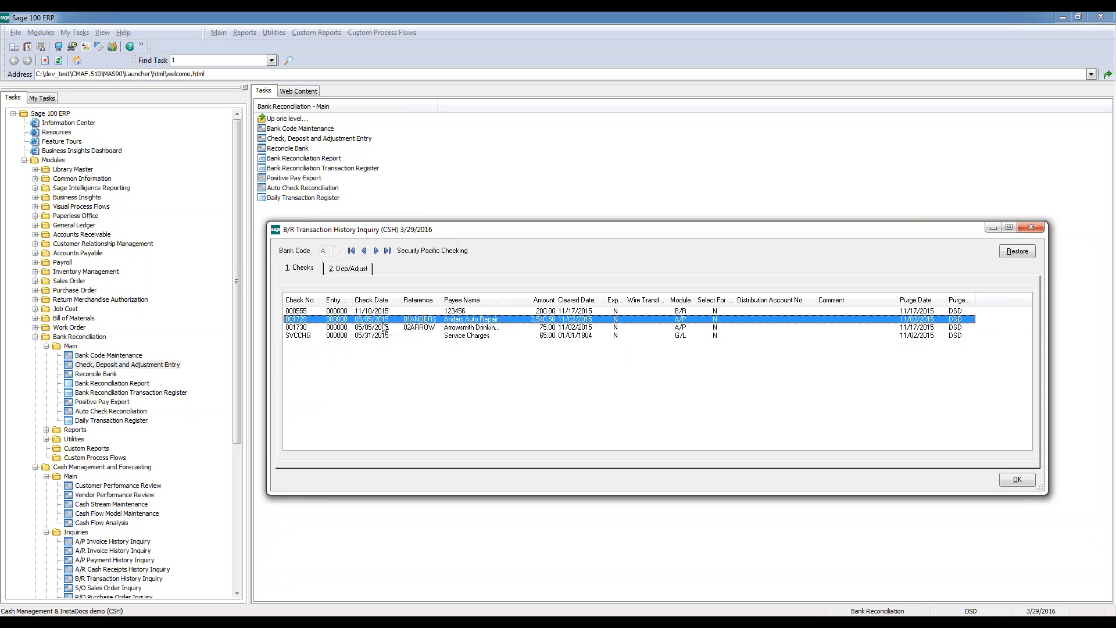
pyautogui.click(1017, 251)
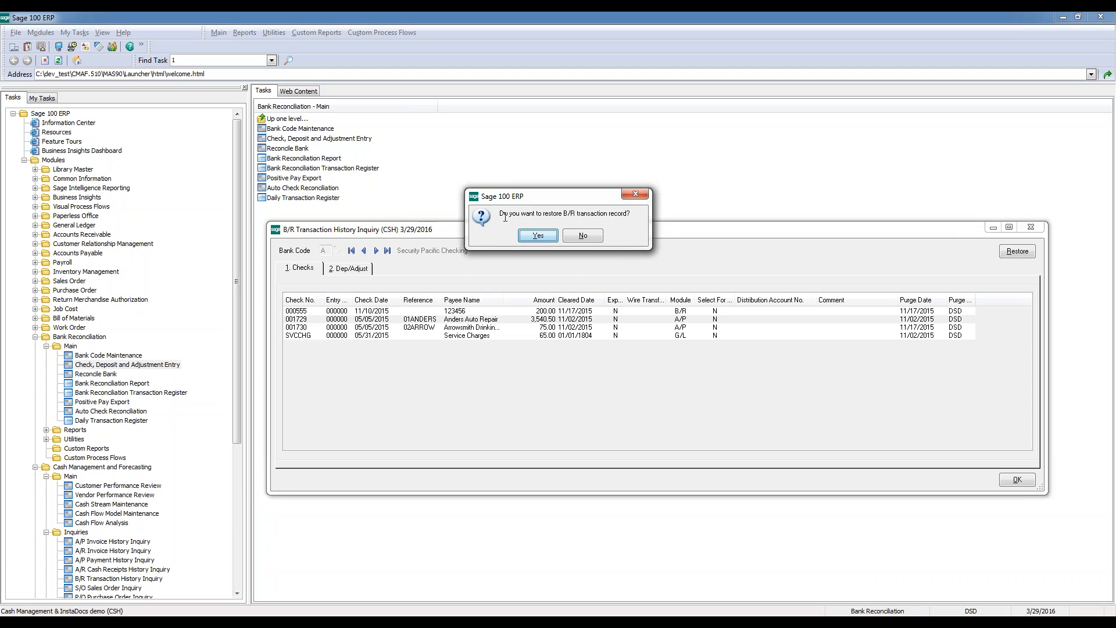
pyautogui.click(534, 235)
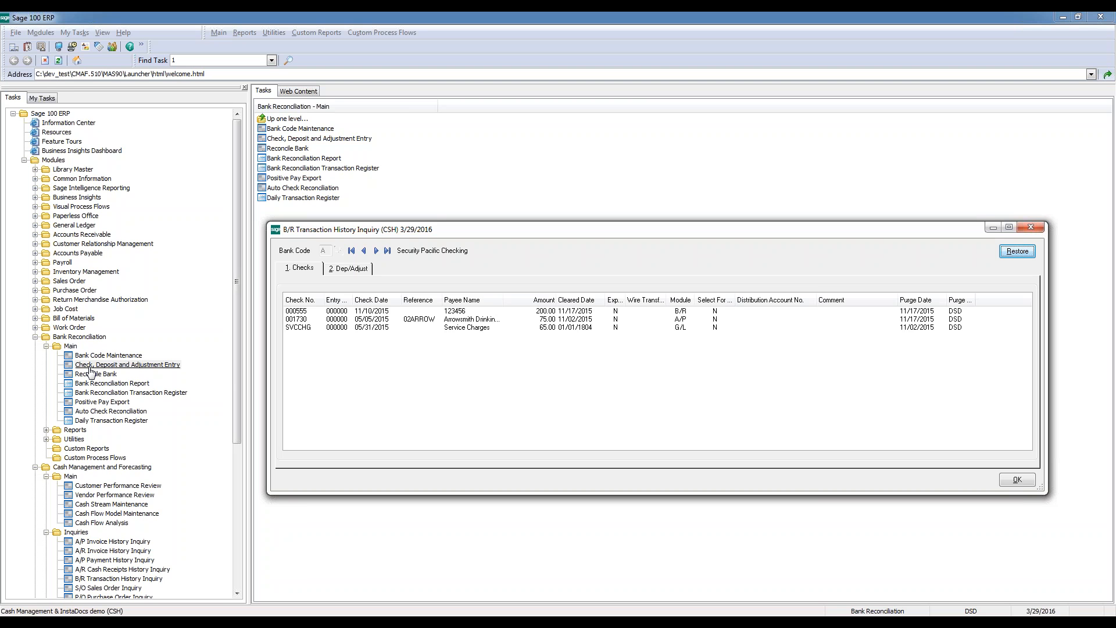
pyautogui.click(1037, 227)
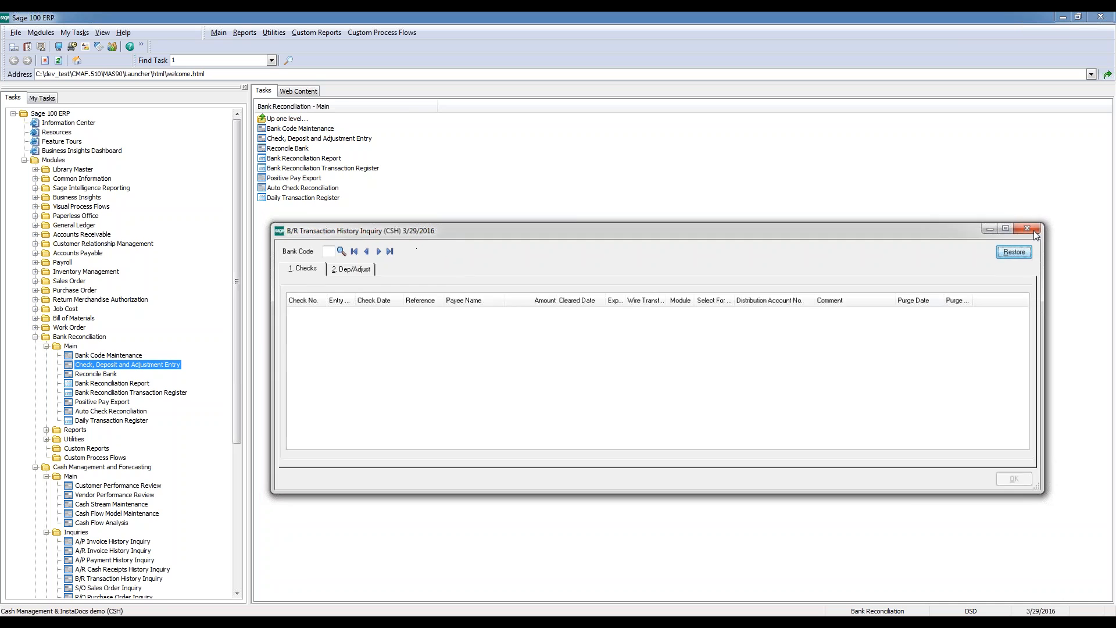
# Open Cash Outflow Schedule Maintenance from Cash Management and Forecasting's Setup tasks, view the first schedule, 2015 PAYROLL, and close it
pyautogui.moveTo(238, 350); pyautogui.dragTo(245, 434)
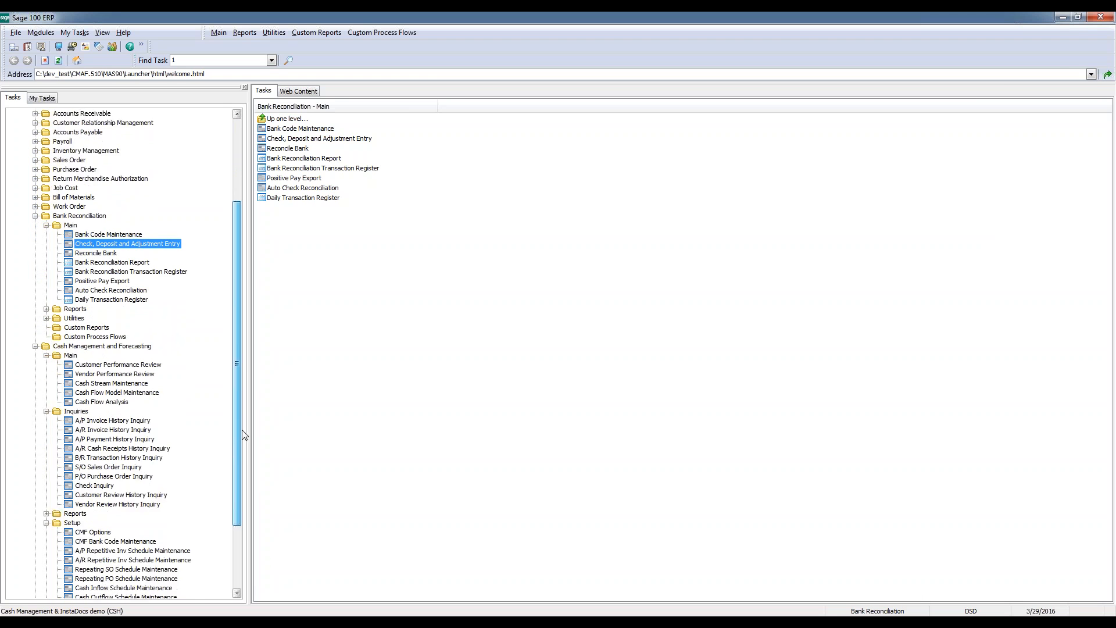
pyautogui.scroll(-3, 88, 495)
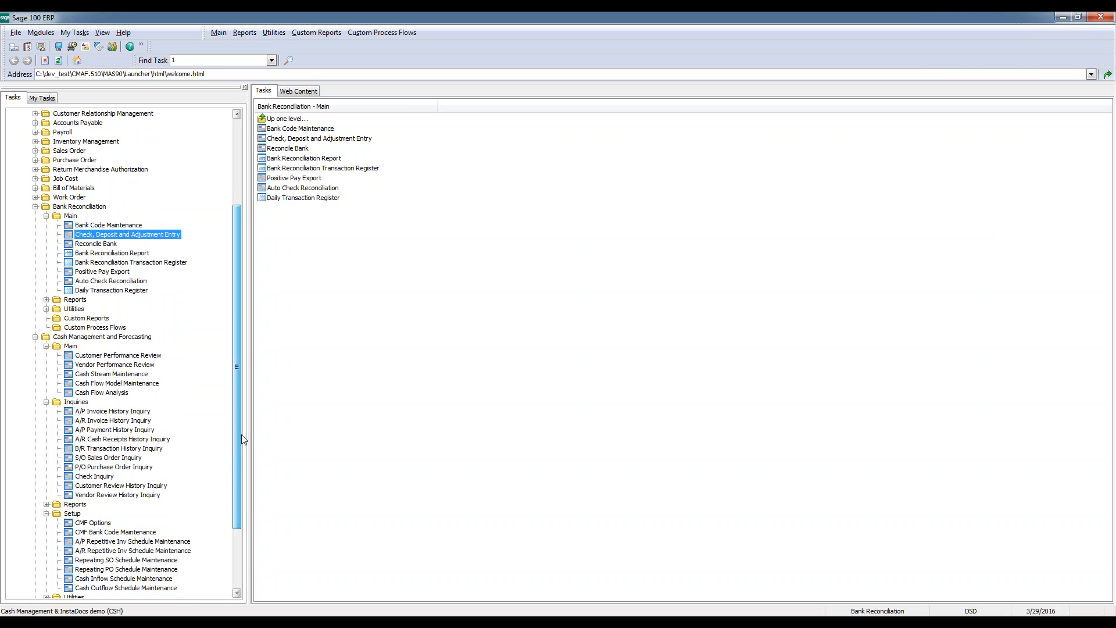
pyautogui.click(79, 442)
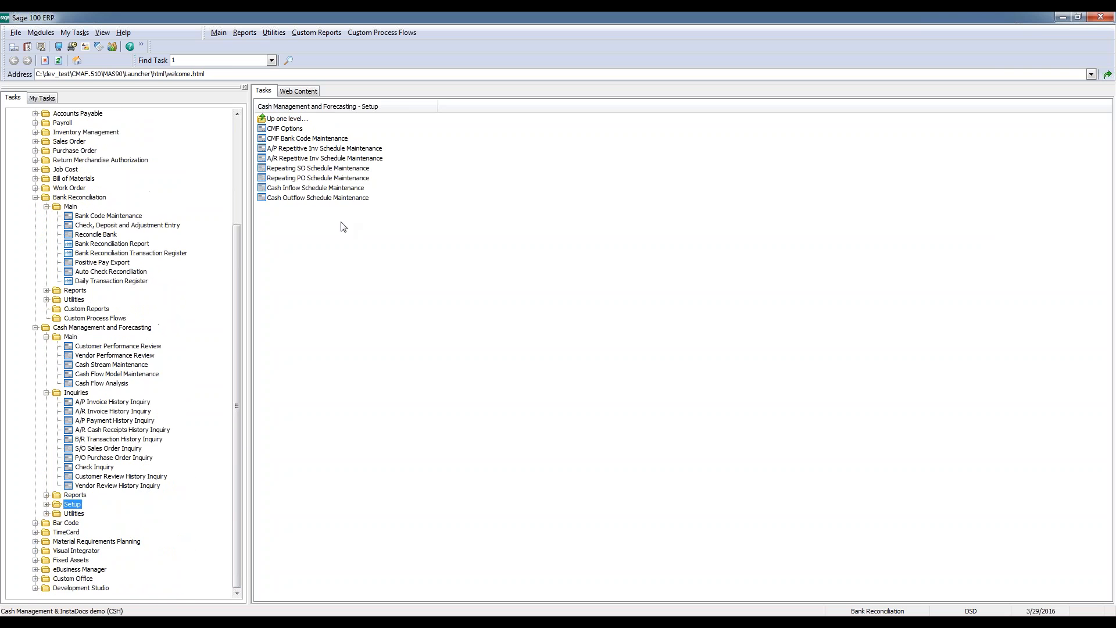
pyautogui.click(306, 199)
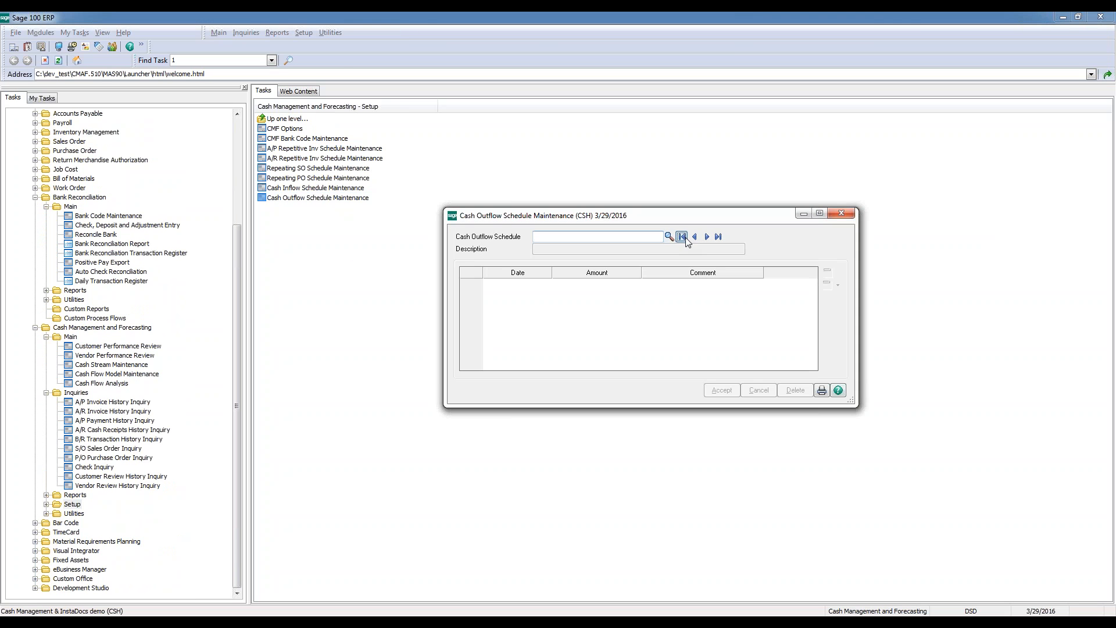
pyautogui.click(683, 237)
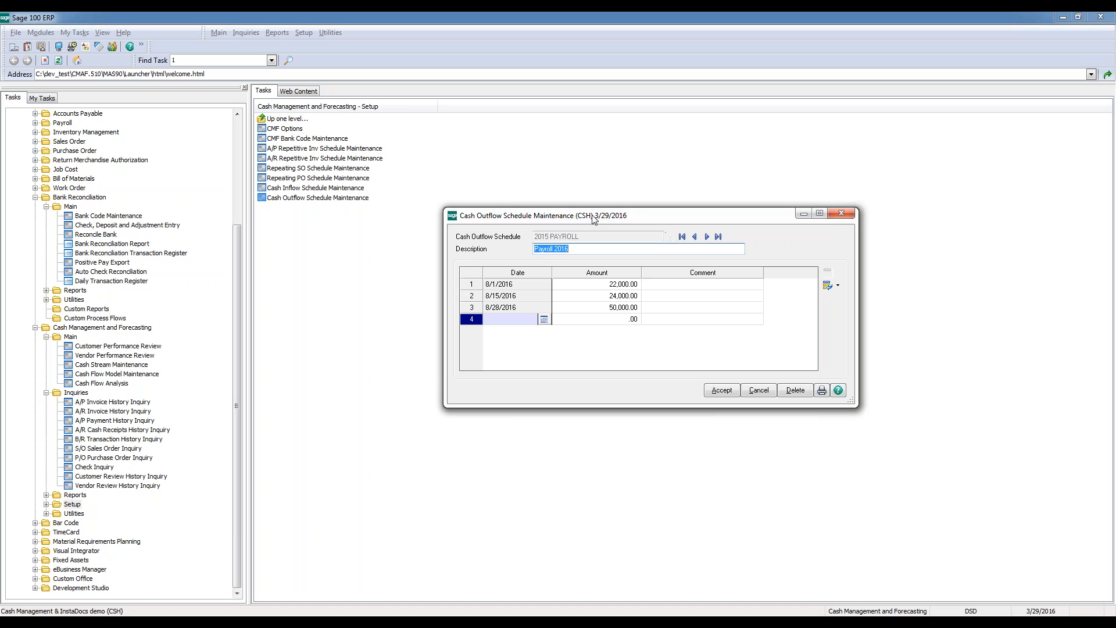
pyautogui.click(844, 214)
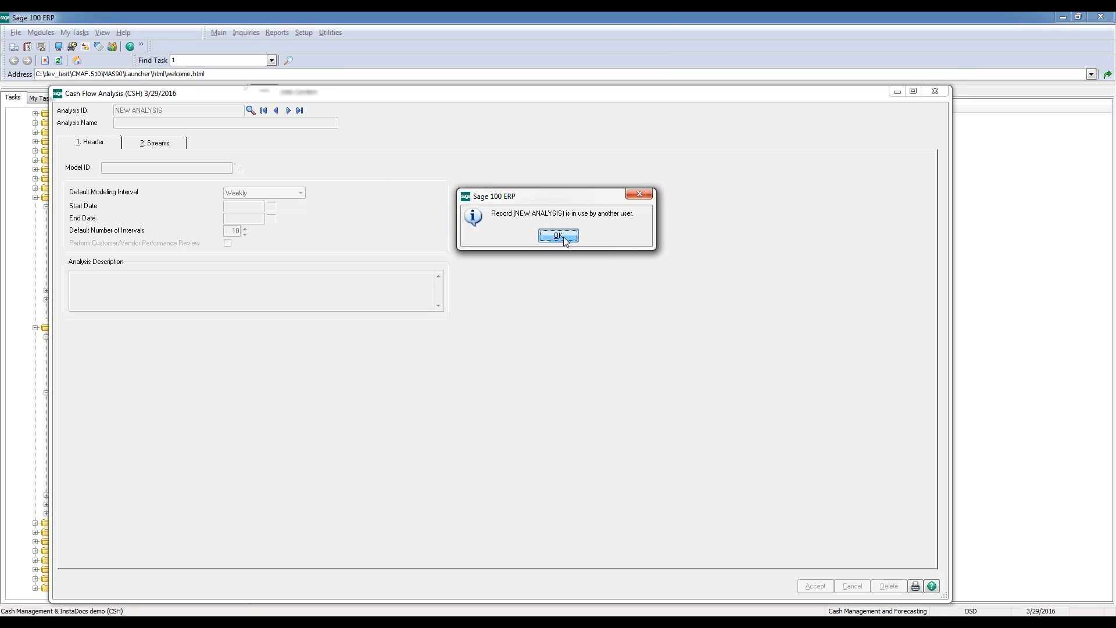
# Close the duplicate Cash Flow Analysis window and review the PAYROLL stream's detail for 03/29/2016 - 04/04/2016 in NEW ANALYSIS
pyautogui.click(559, 236)
pyautogui.click(936, 90)
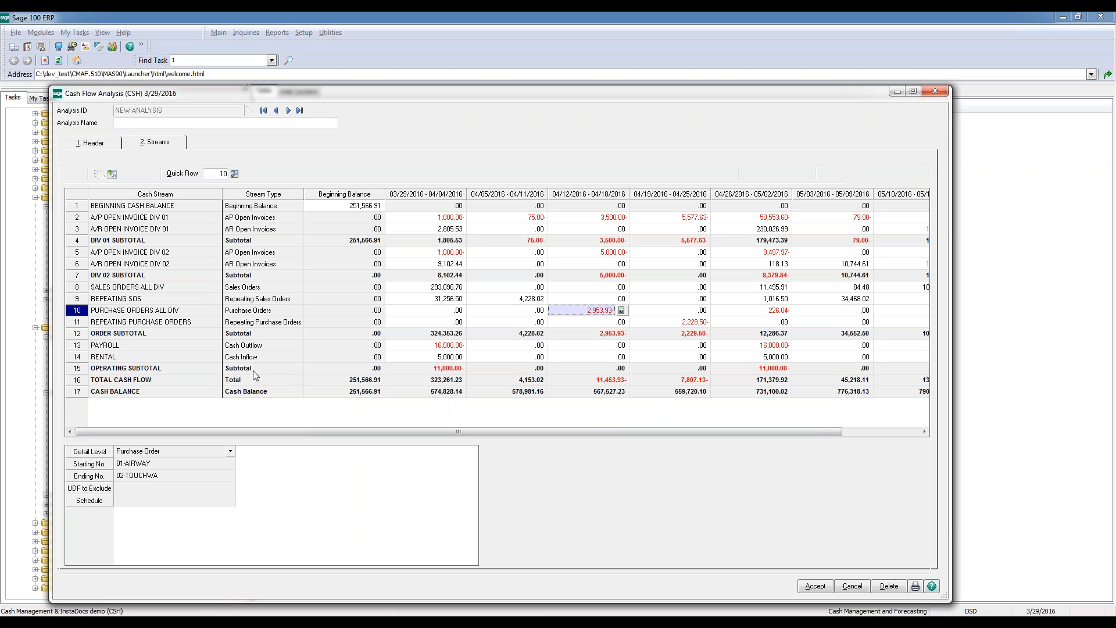
pyautogui.click(127, 344)
pyautogui.click(453, 347)
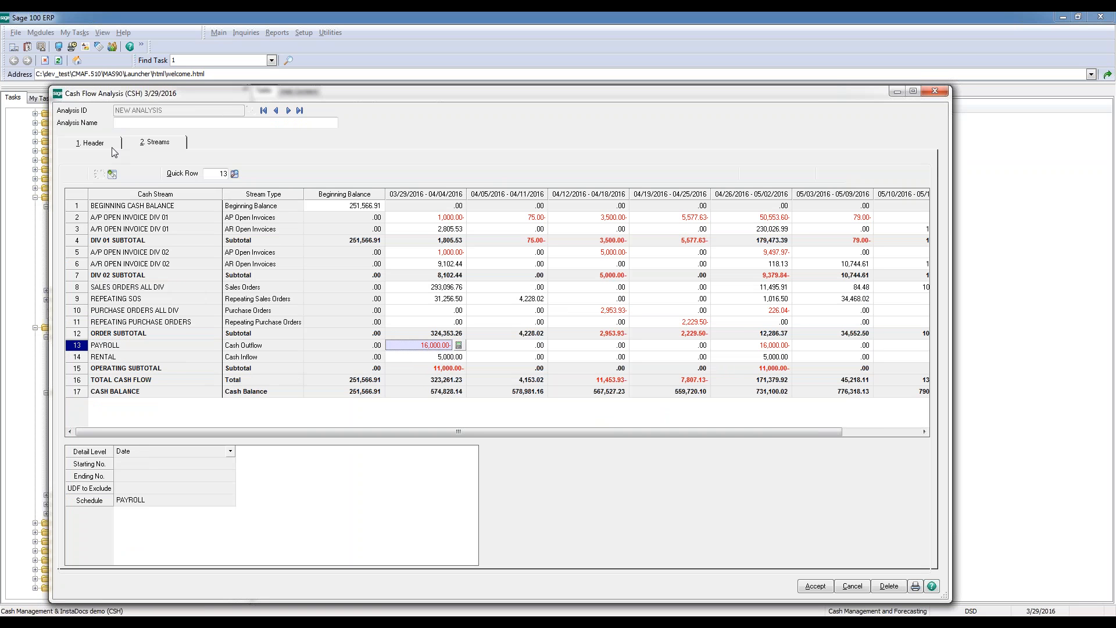
pyautogui.click(114, 173)
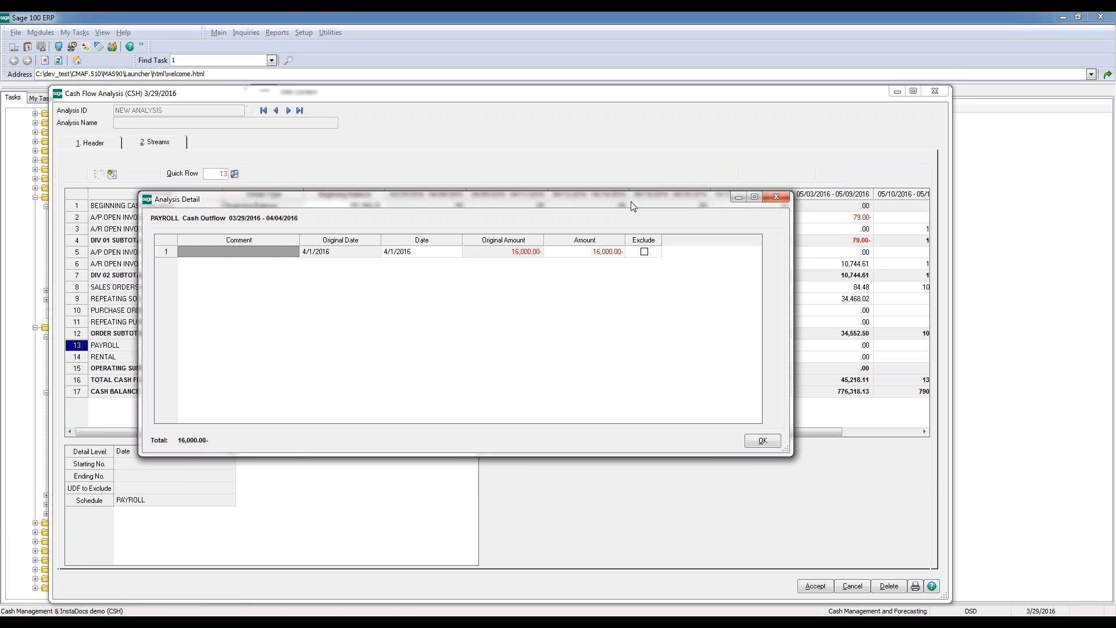
pyautogui.moveTo(631, 201); pyautogui.dragTo(795, 222)
pyautogui.click(928, 461)
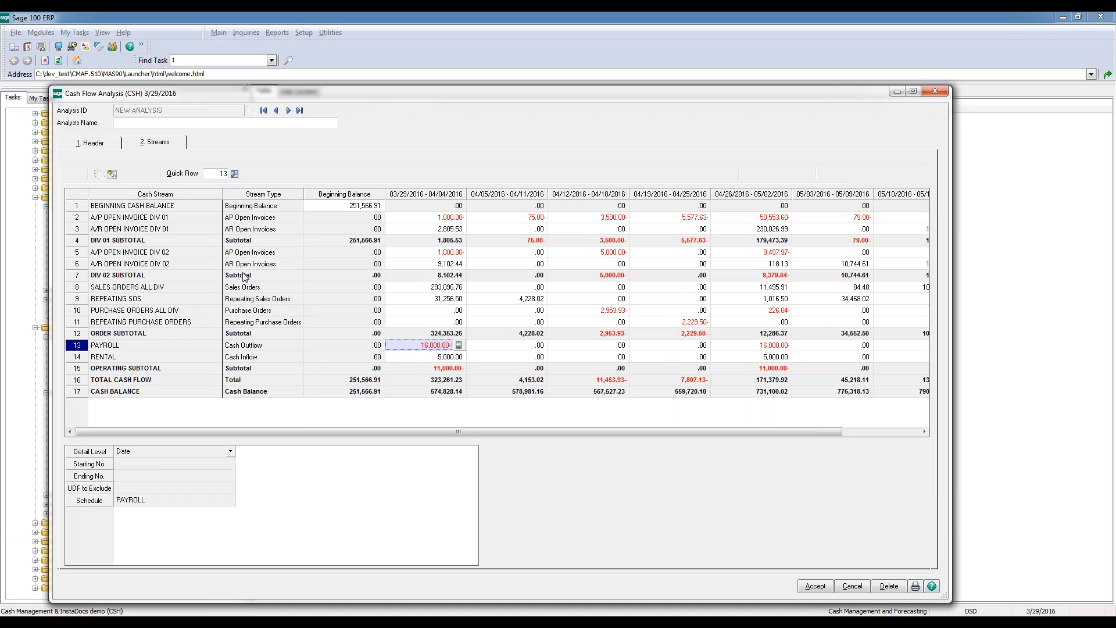